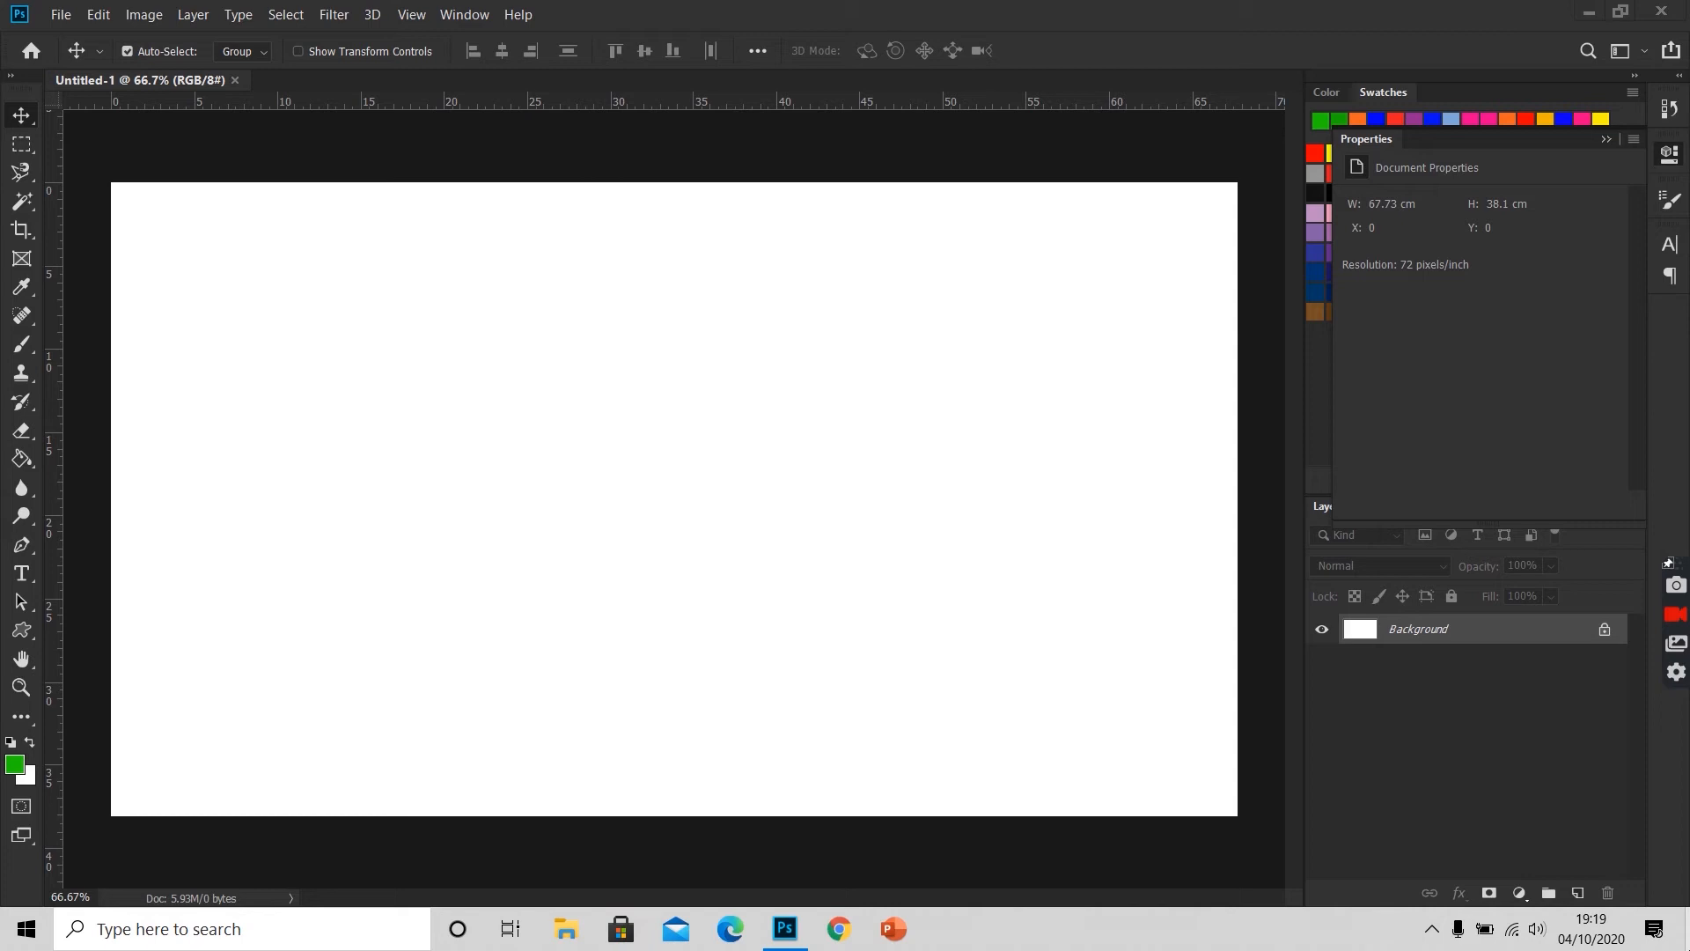
Step: Activate the Brush tool, show the Brushes and Brush Settings panels, and group them together beside the canvas
click(22, 344)
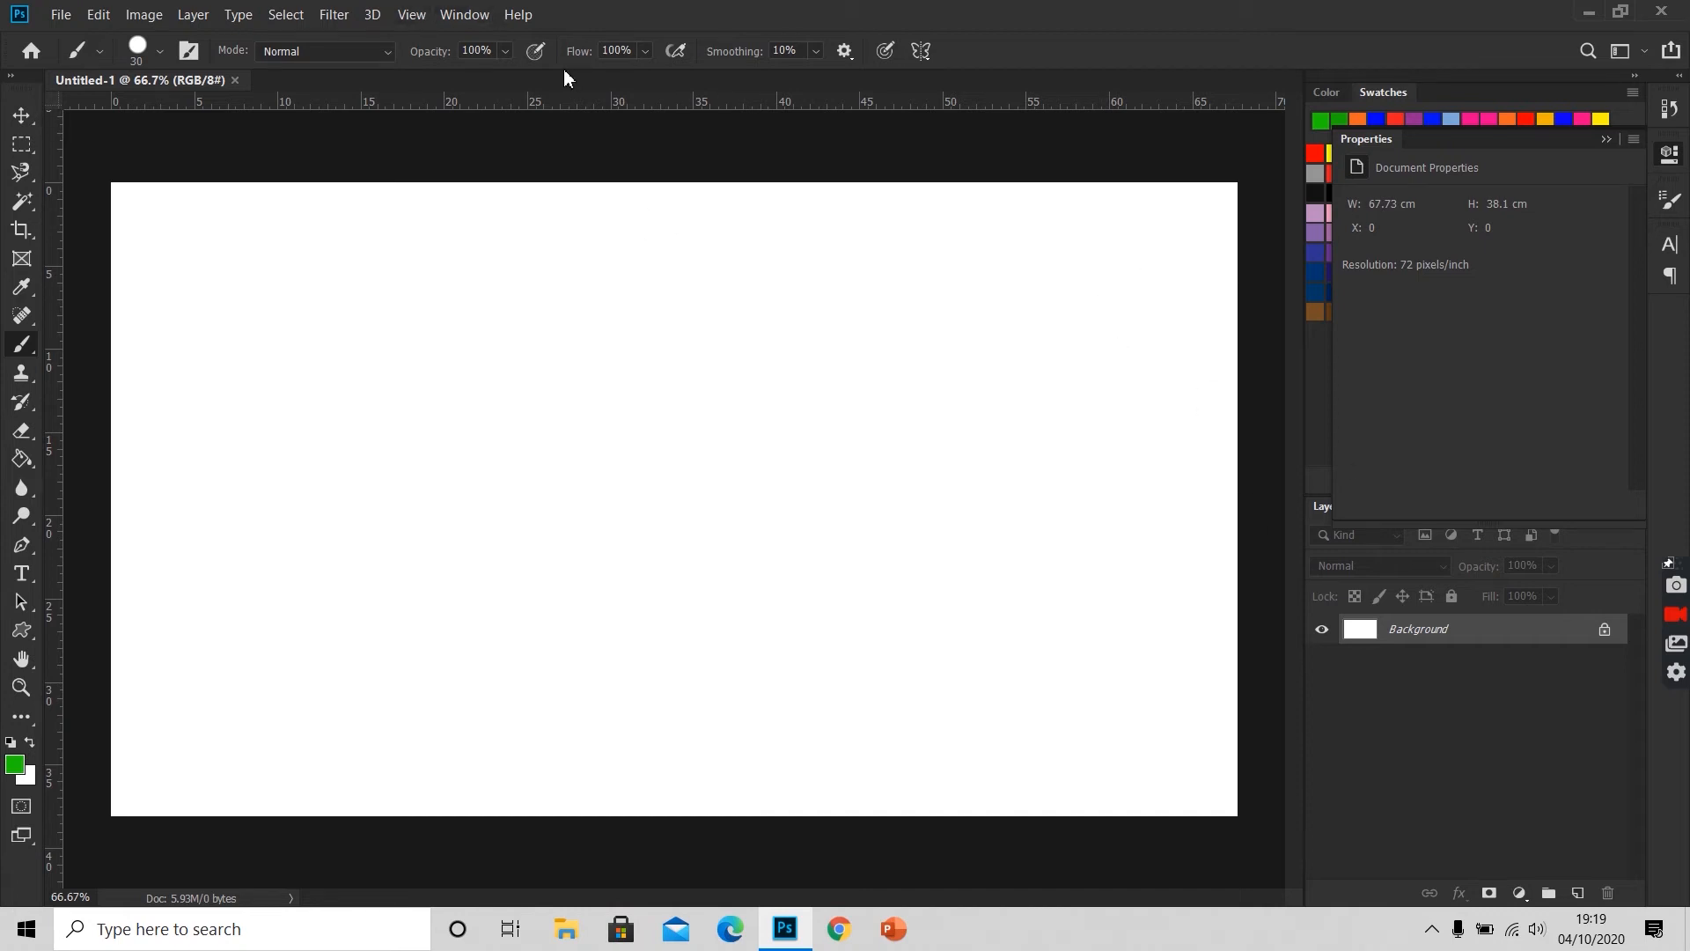
click(463, 21)
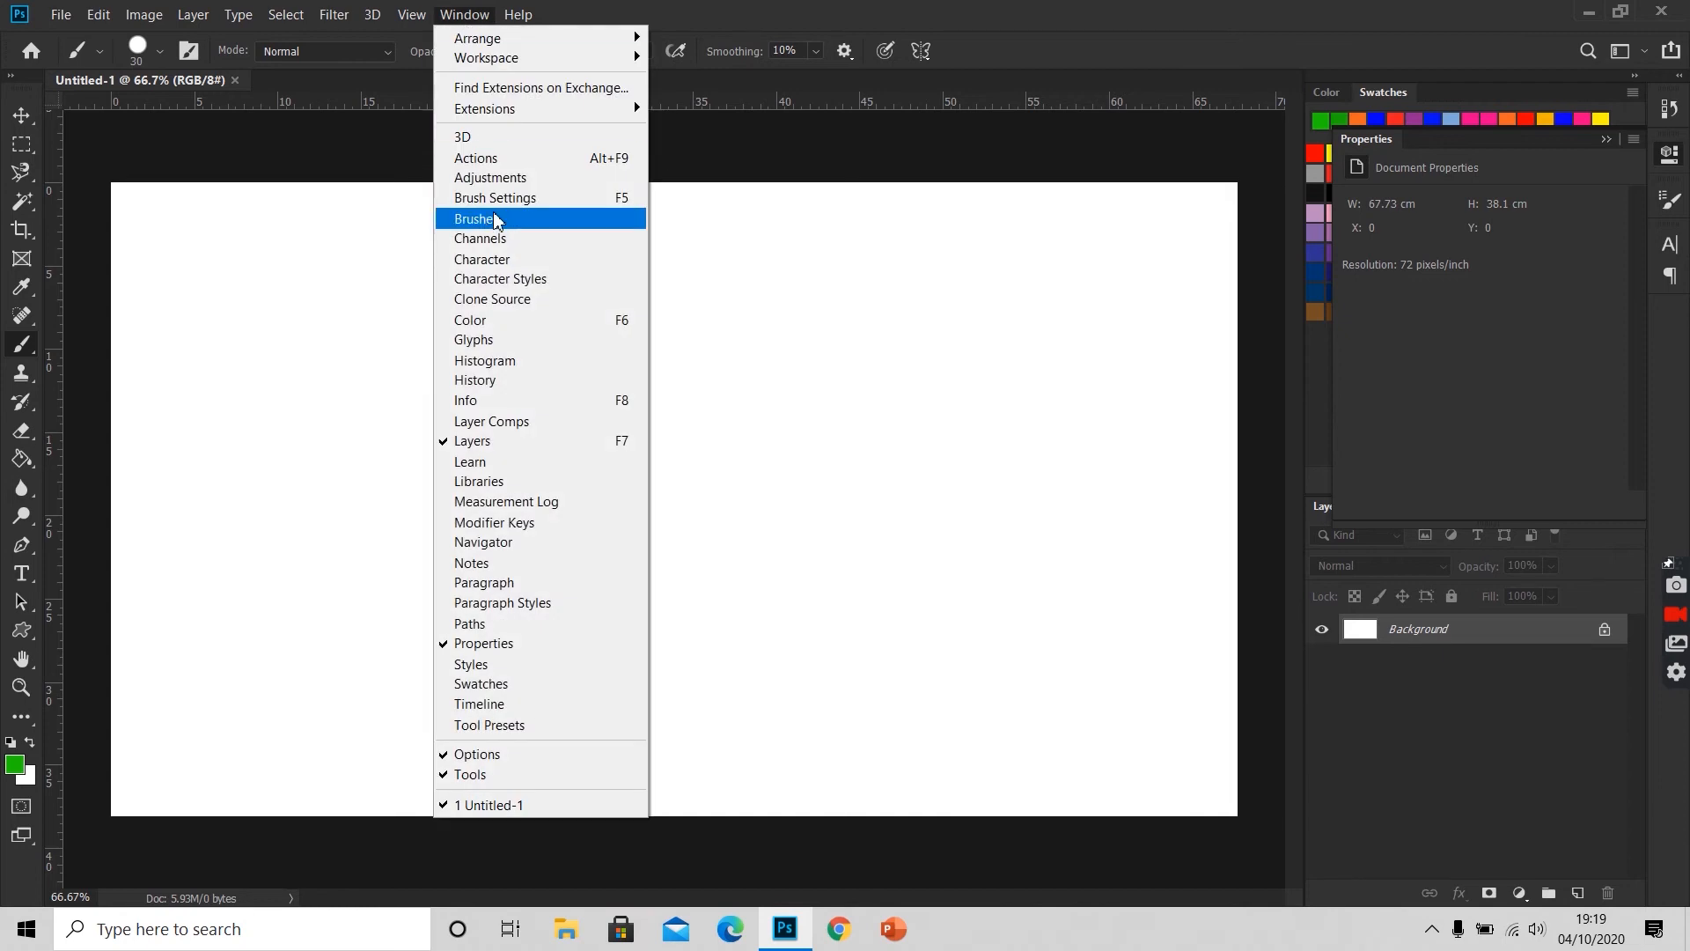
click(495, 219)
click(469, 14)
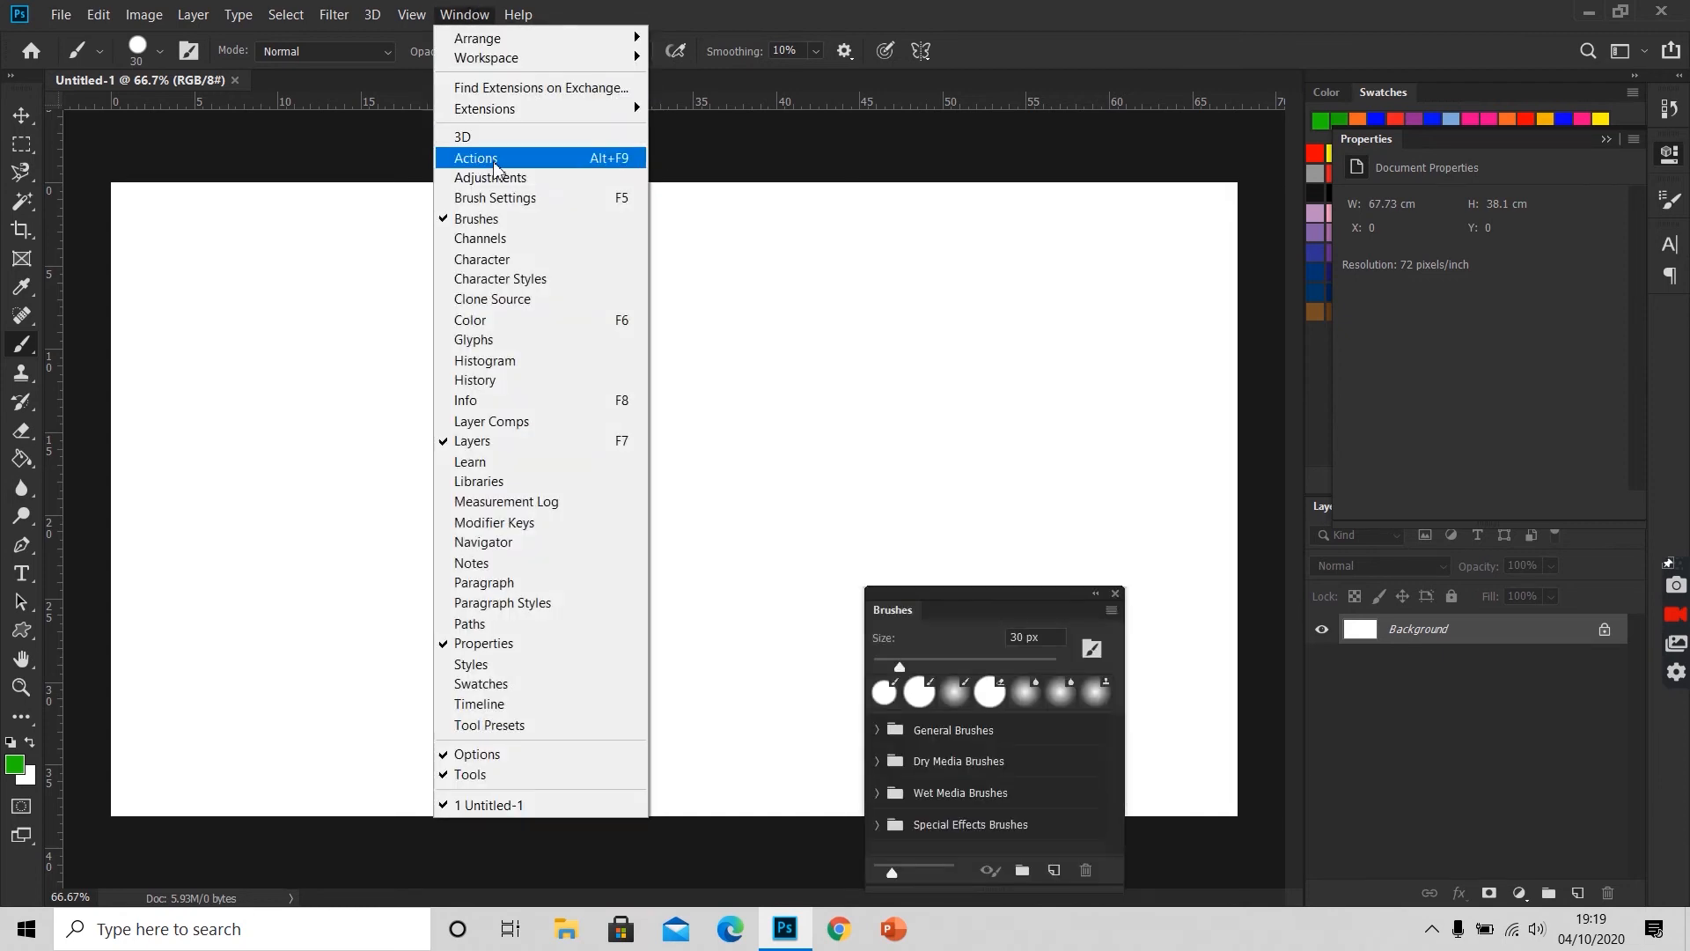
click(496, 202)
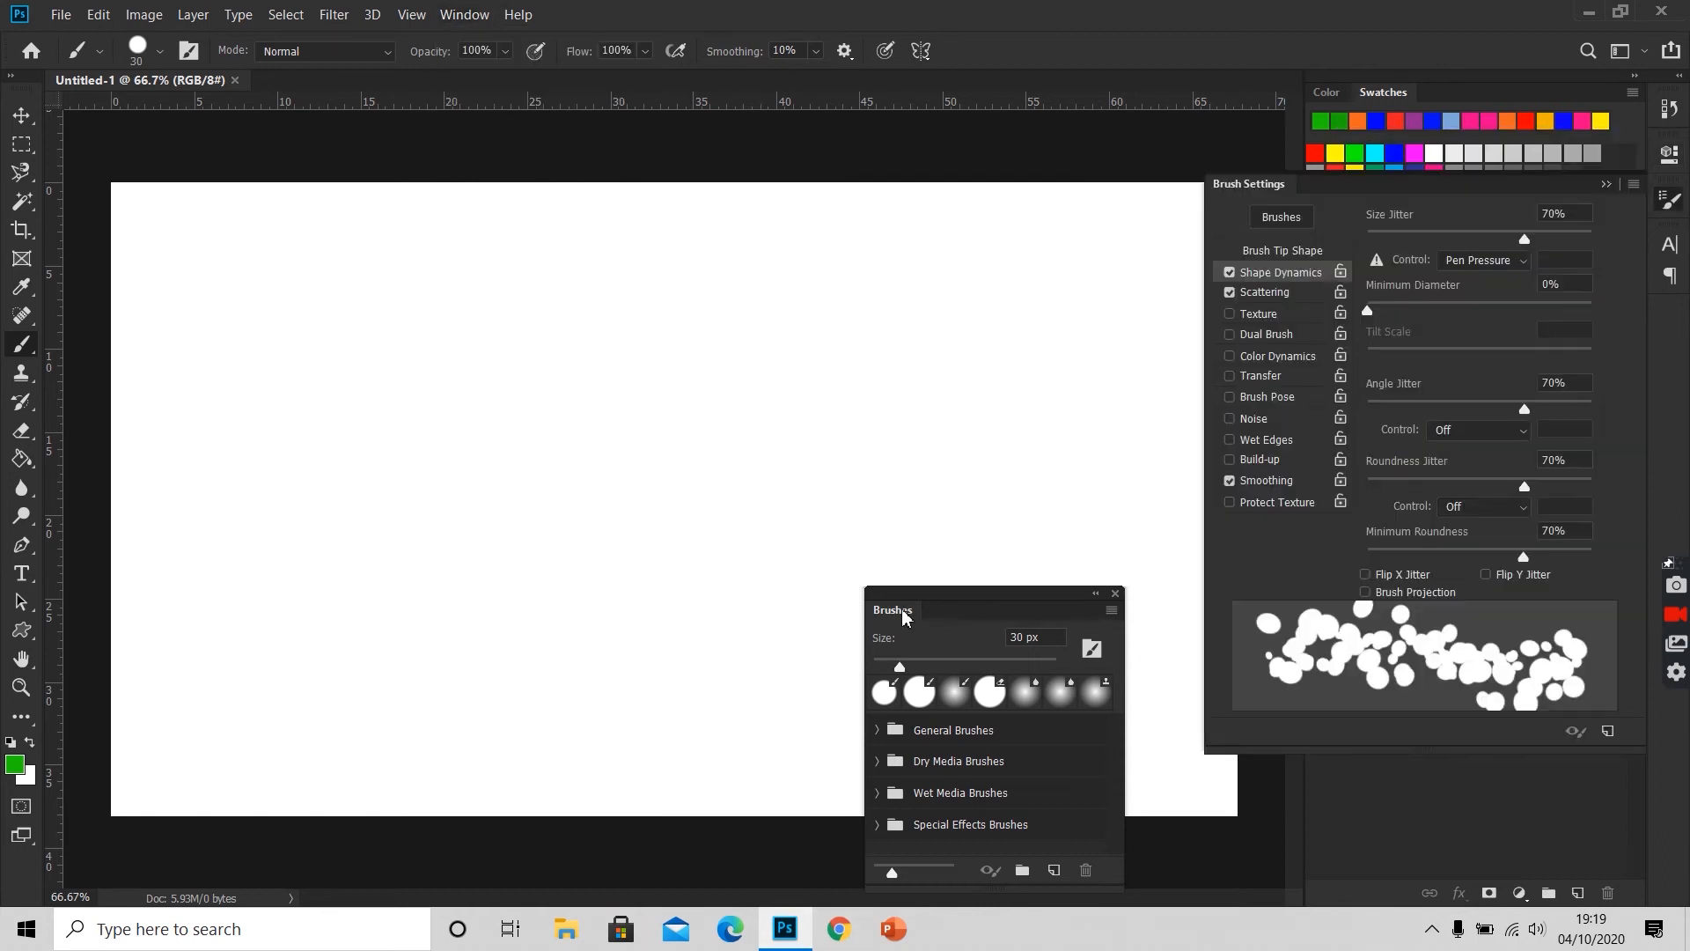
mouse_move(914, 609)
mouse_down()
mouse_move(1298, 334)
mouse_move(1362, 189)
mouse_move(1382, 433)
mouse_up()
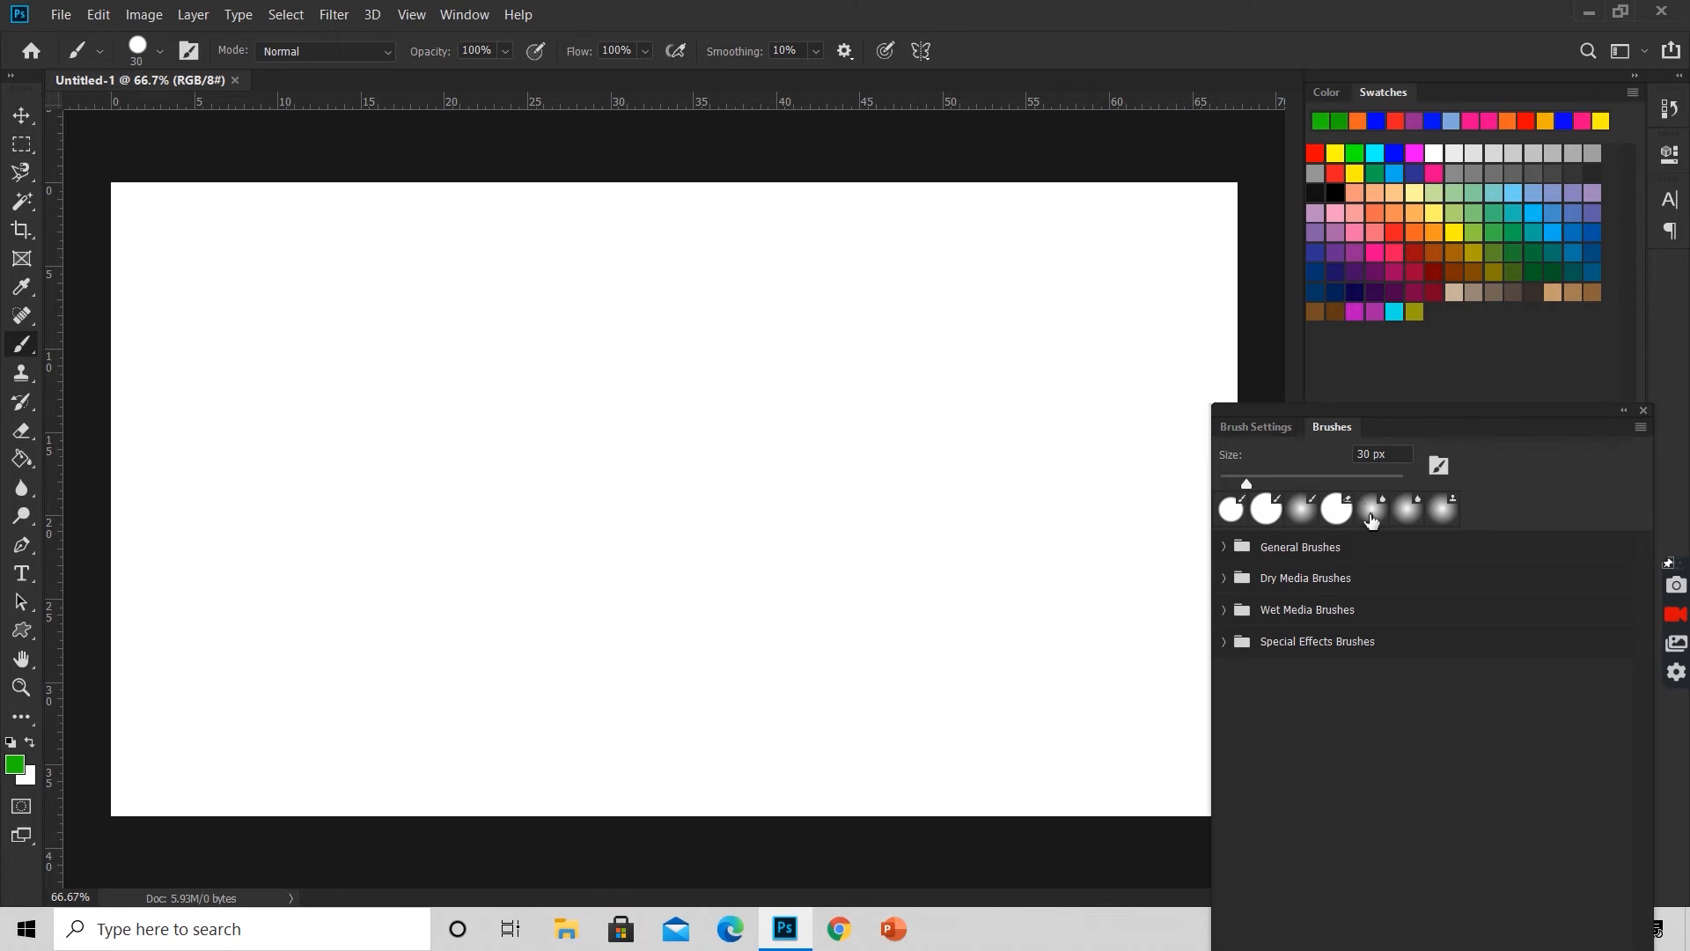
Step: Choose the Hard Round 45 1 eraser preset, enlarge it to 159 px, and dab it once on the blank canvas
click(1331, 513)
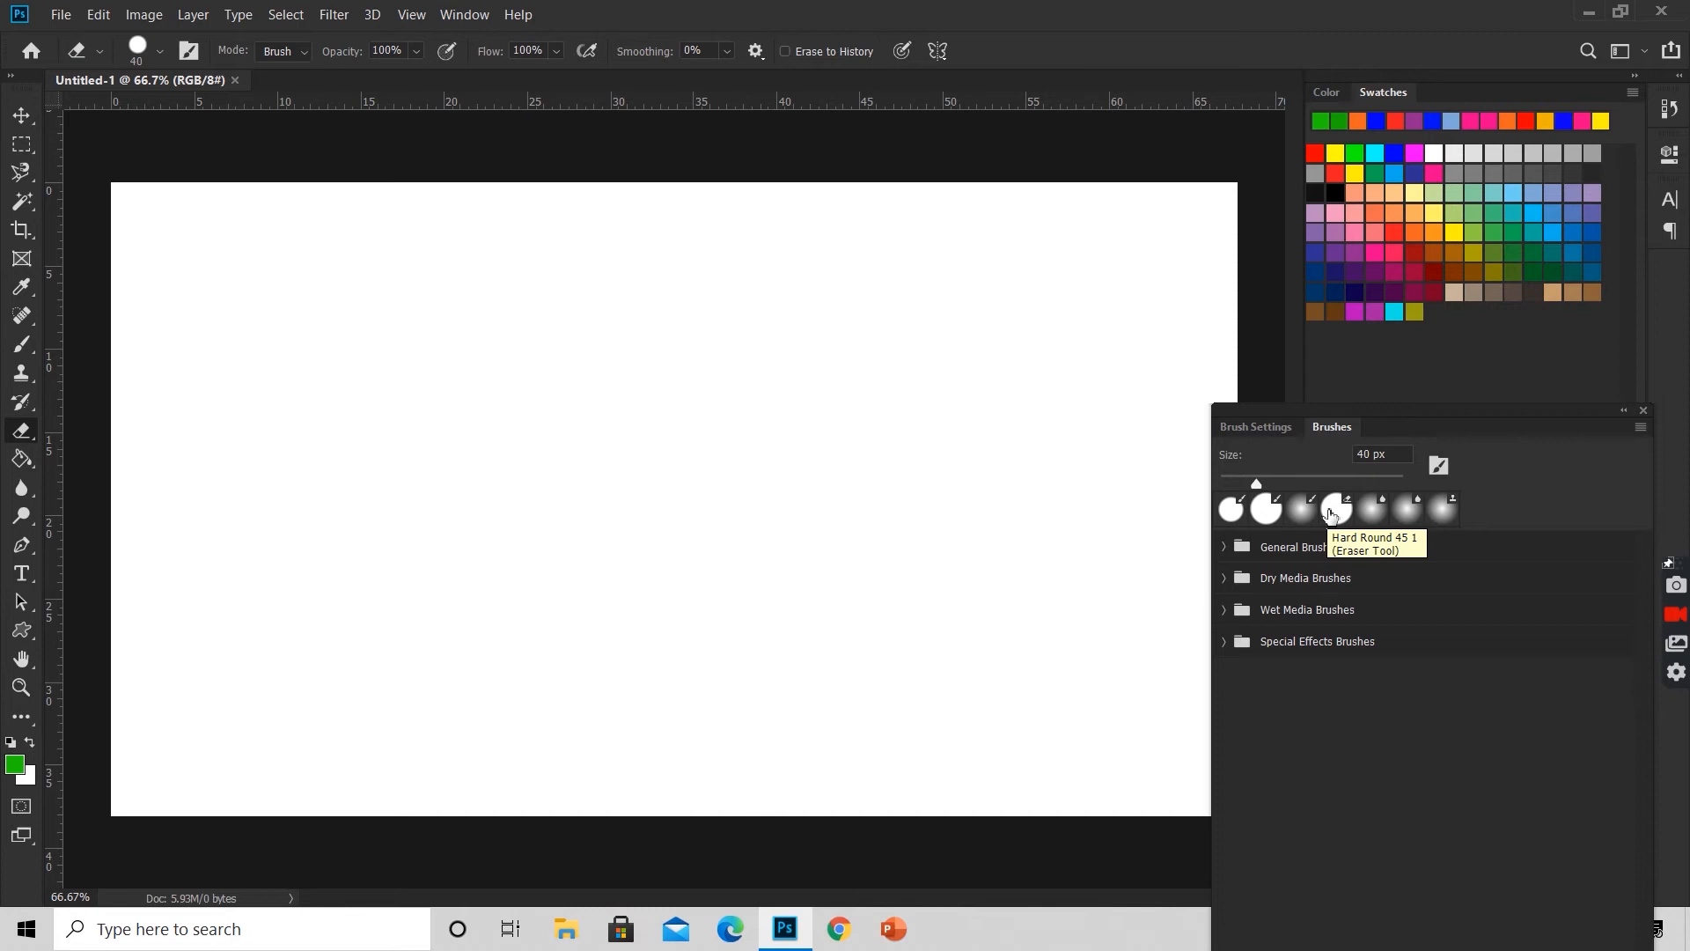
click(1341, 515)
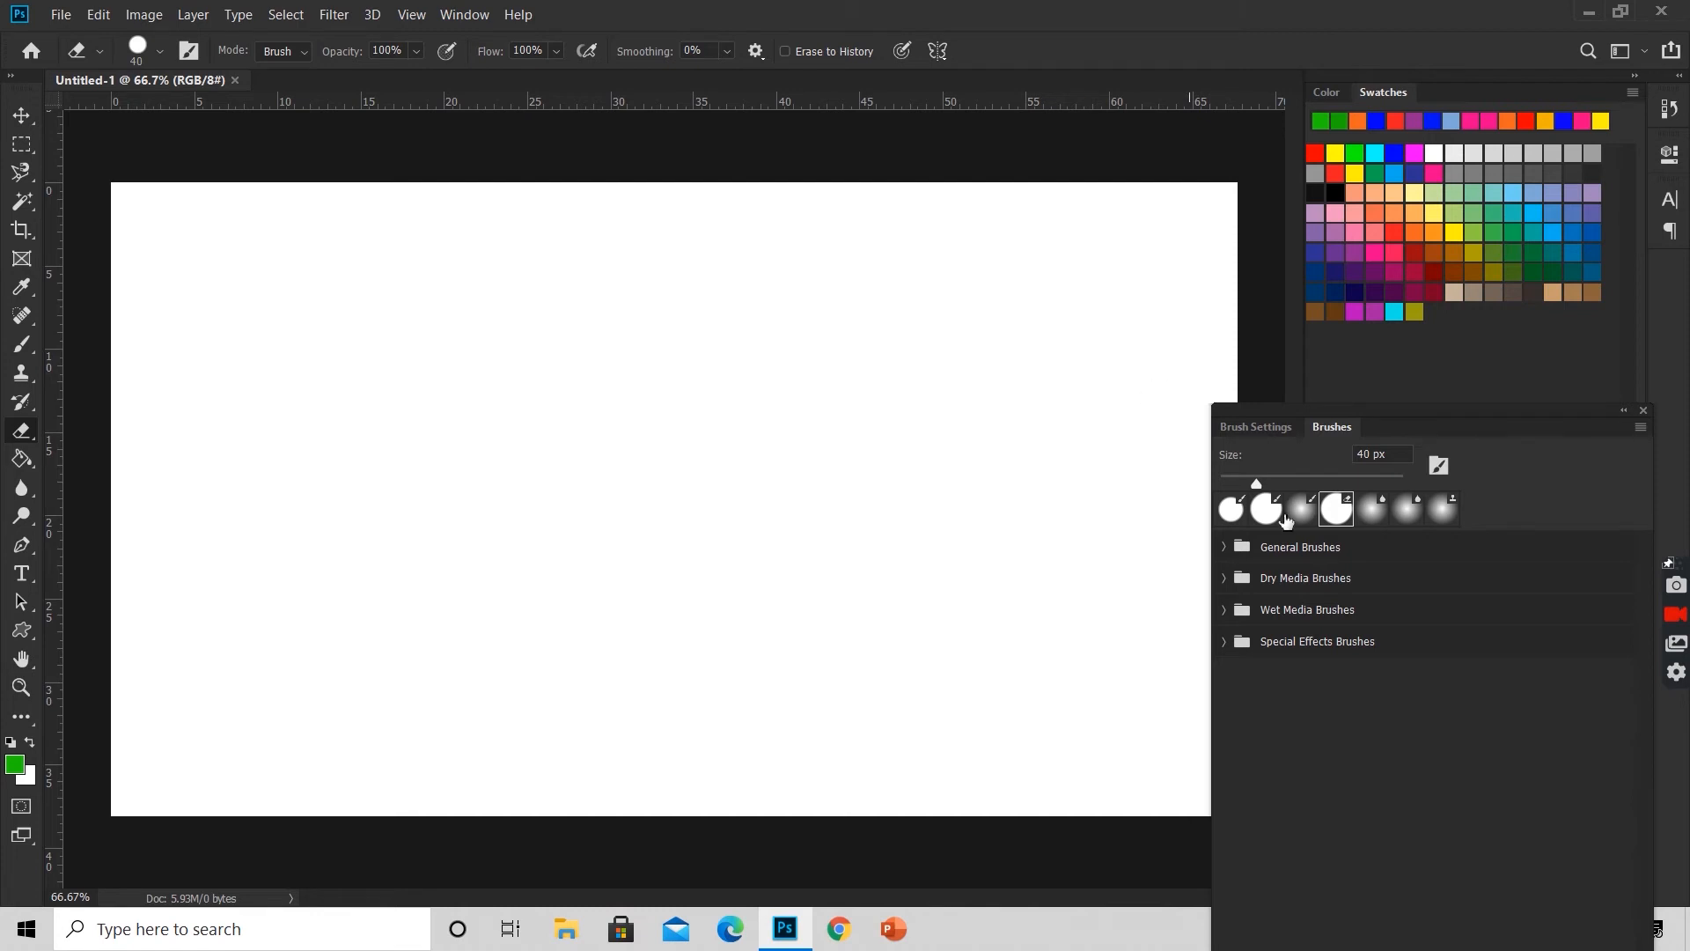
drag(1257, 483, 1339, 477)
click(990, 318)
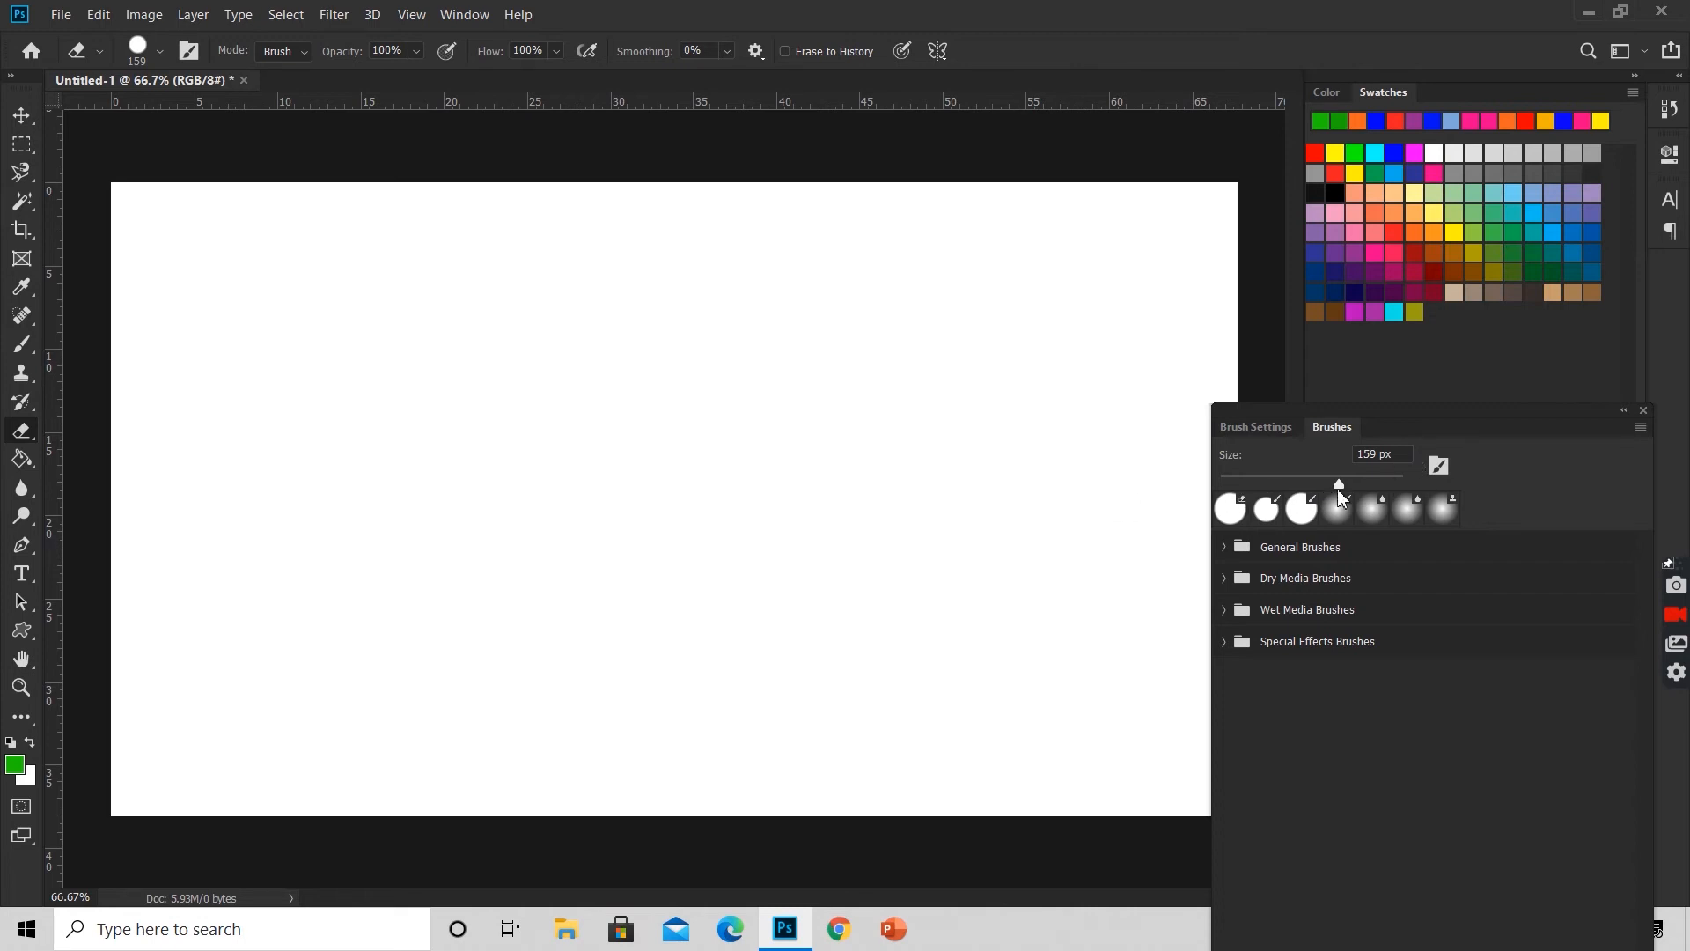
Step: Reduce the eraser size, and try enlarging and shrinking it by three increments each way
drag(1342, 479, 1263, 479)
key(bracketright)
key(bracketright)
key(bracketright)
key(bracketright)
key(bracketright)
key(bracketleft)
key(bracketleft)
key(bracketleft)
key(bracketleft)
key(bracketleft)
key(bracketleft)
Step: Return to the Brush tool with its settings shown, and sample the large circle's yellow (fff200) in brush.psd as the foreground color
key(b)
click(1261, 427)
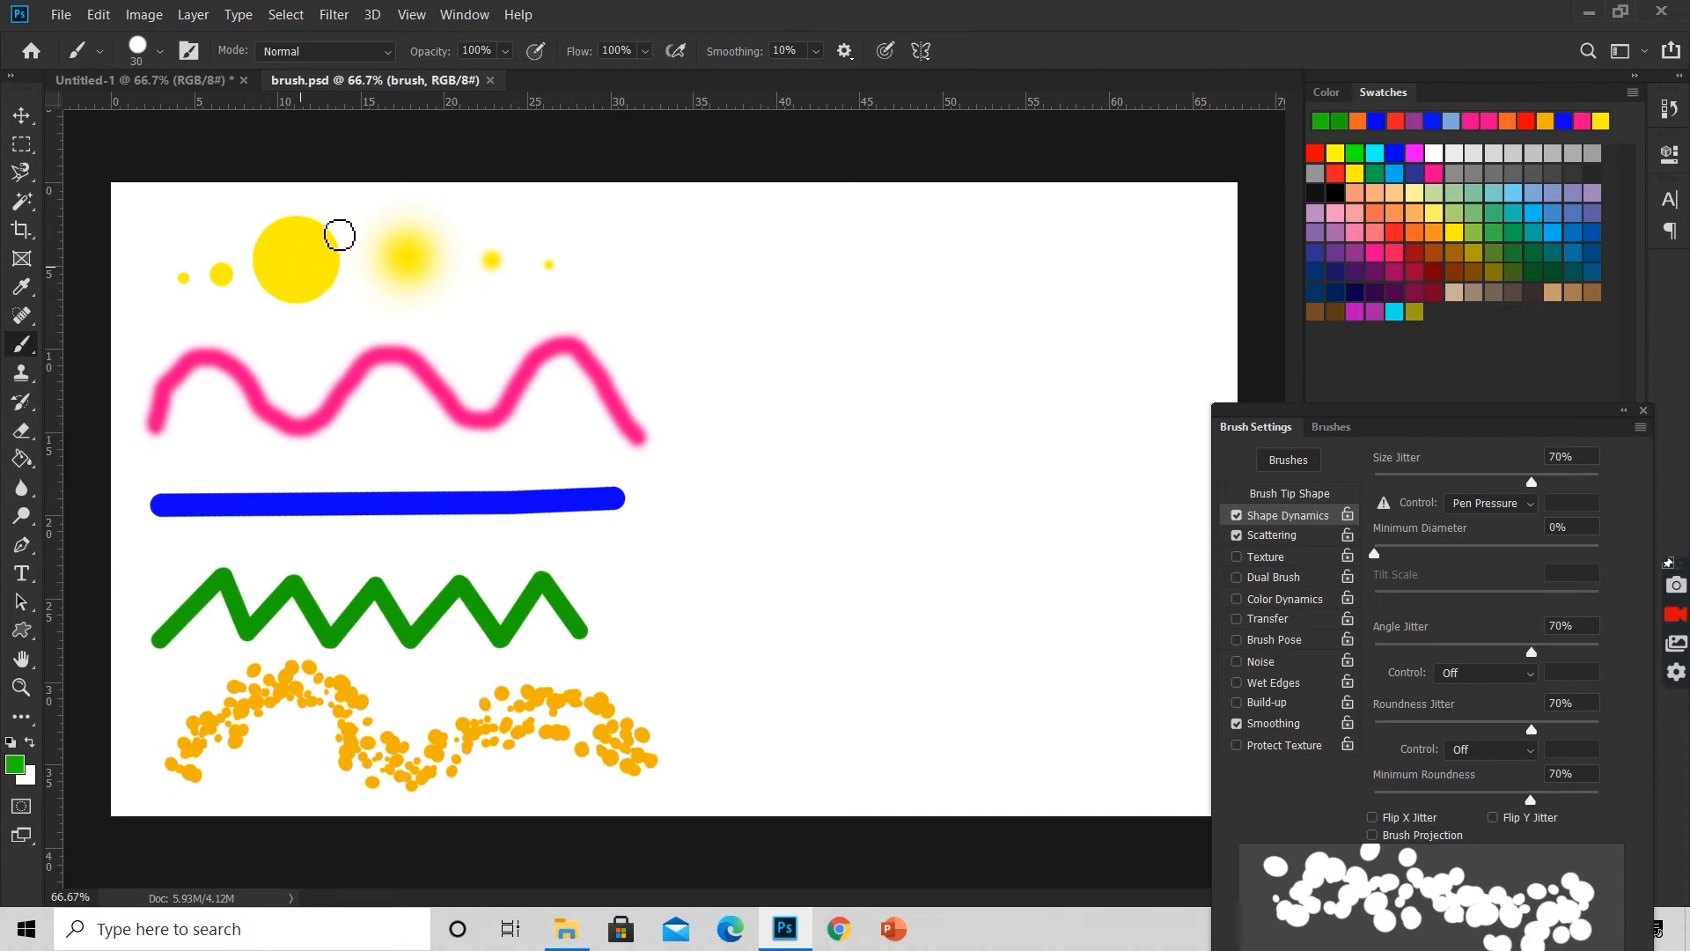
click(15, 768)
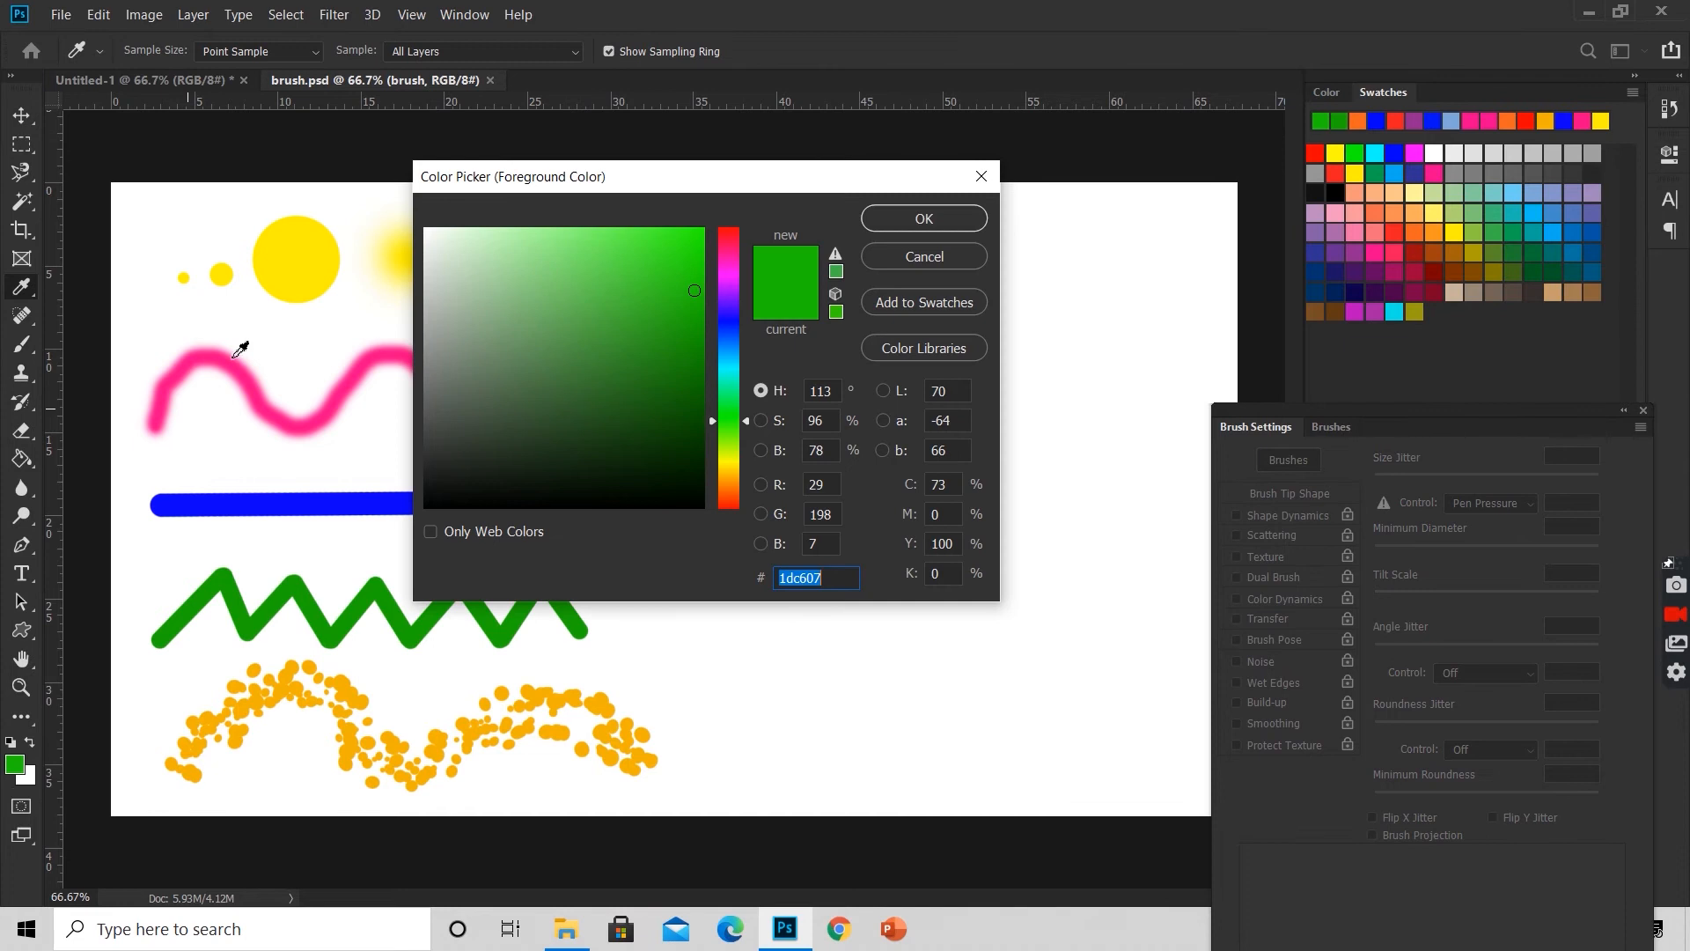
click(305, 255)
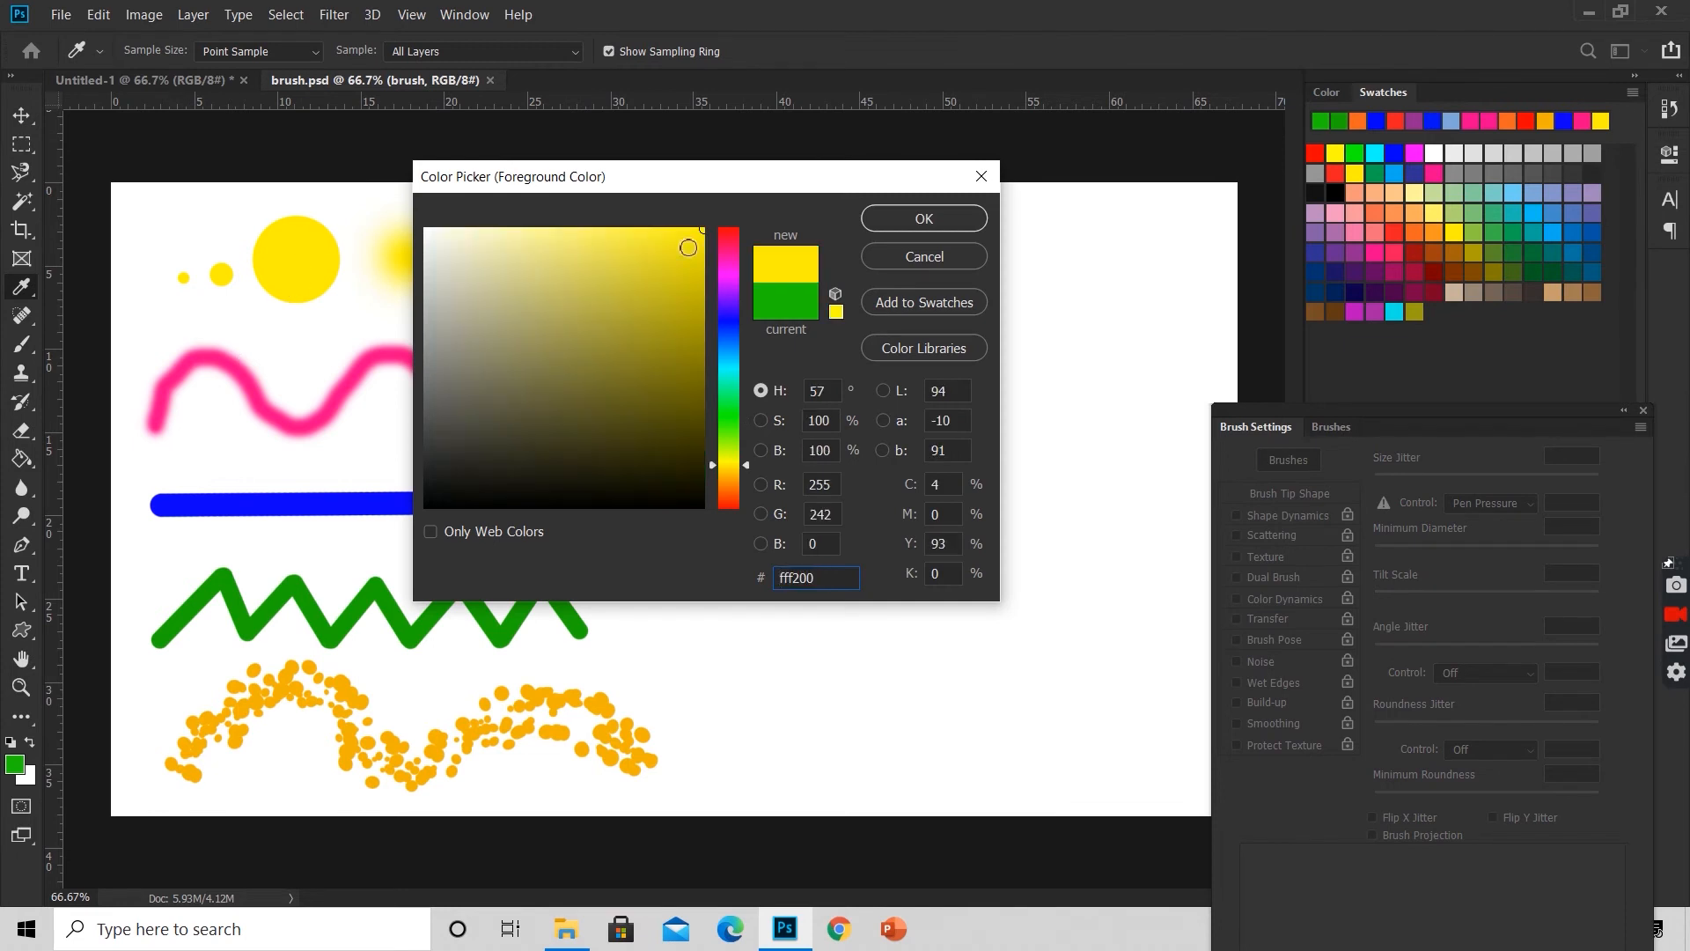
click(927, 220)
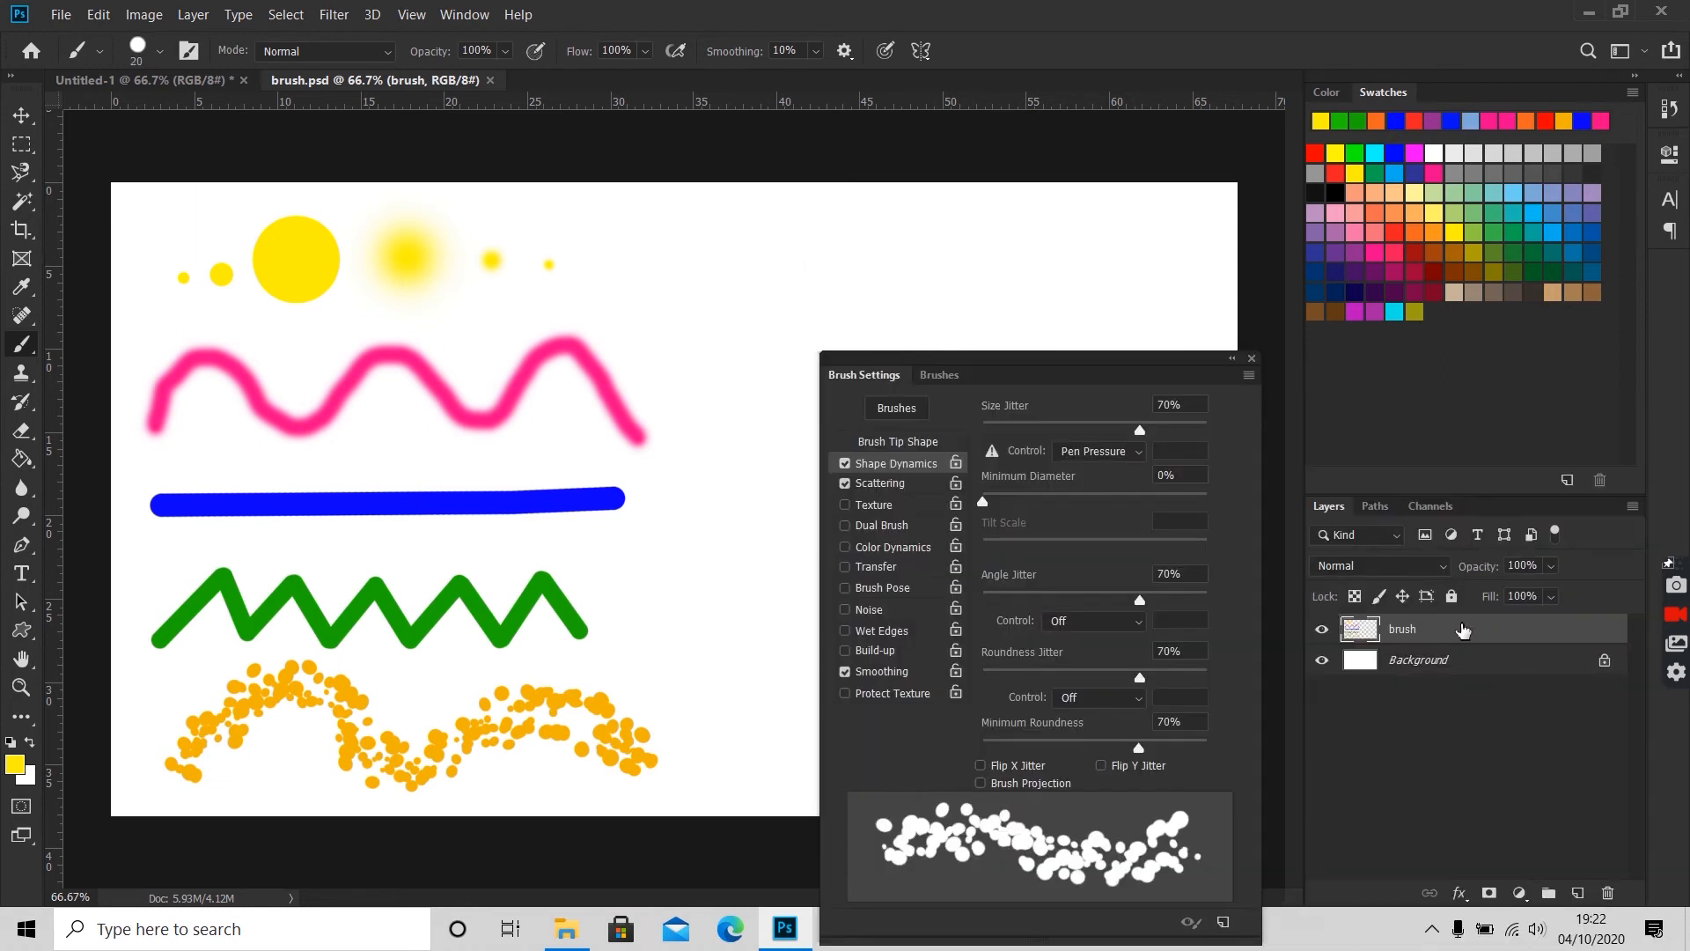
Step: Add a new layer above the brush layer and name it duplicatebrush
click(1577, 892)
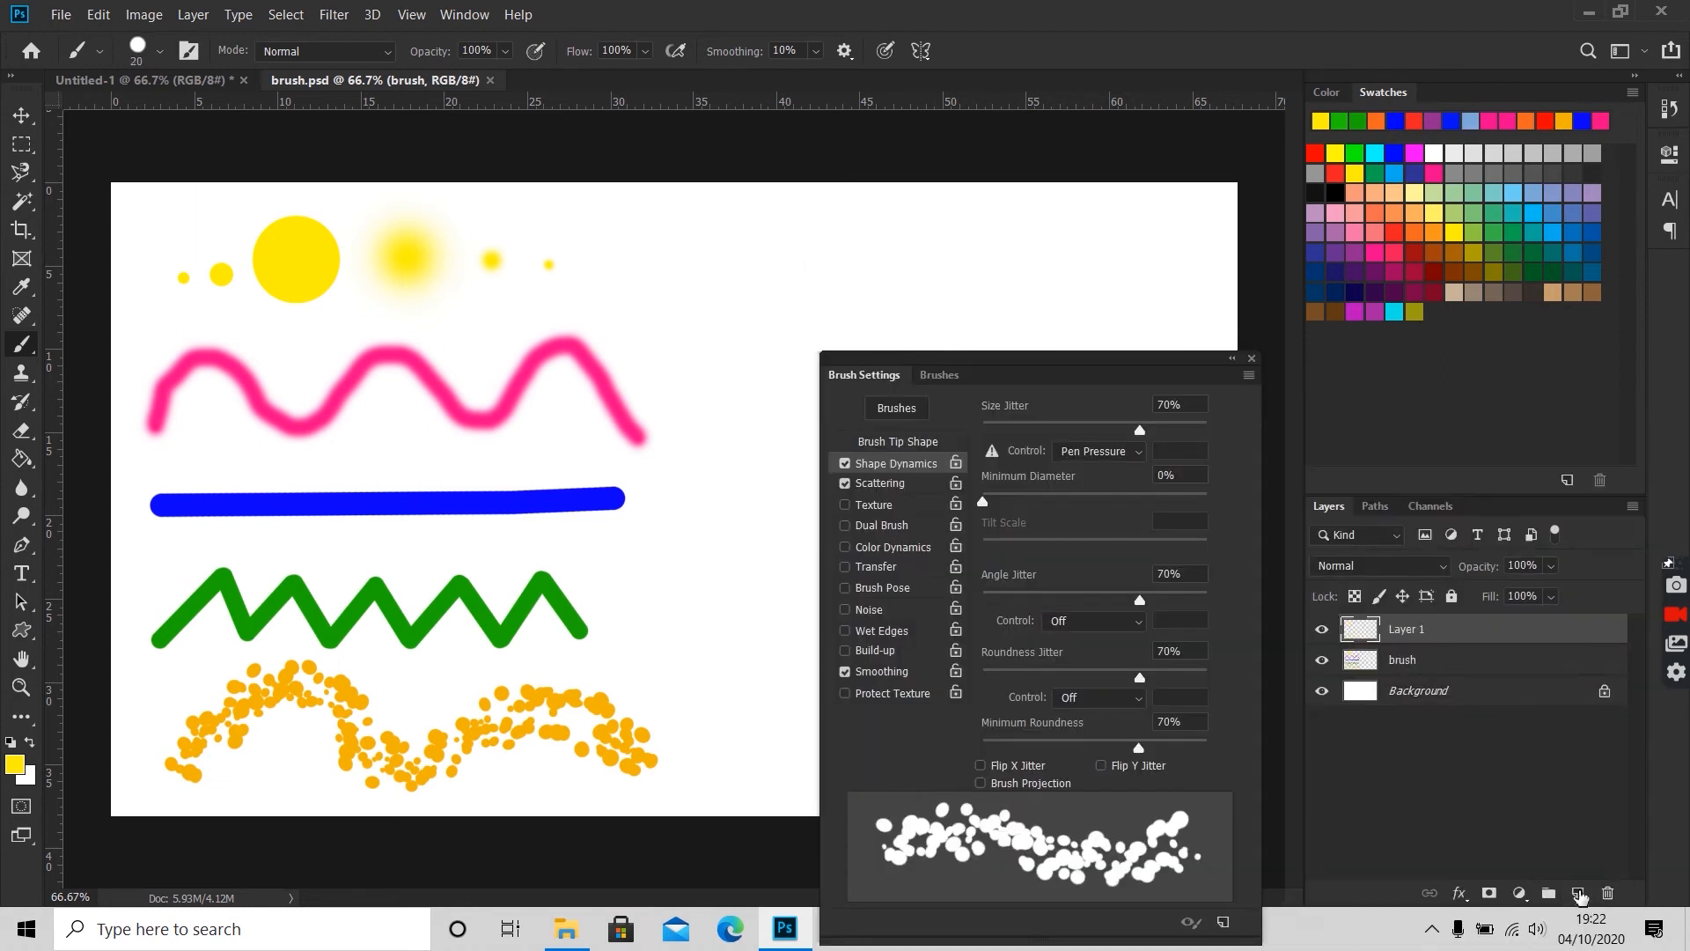
double_click(1417, 630)
text(dupl)
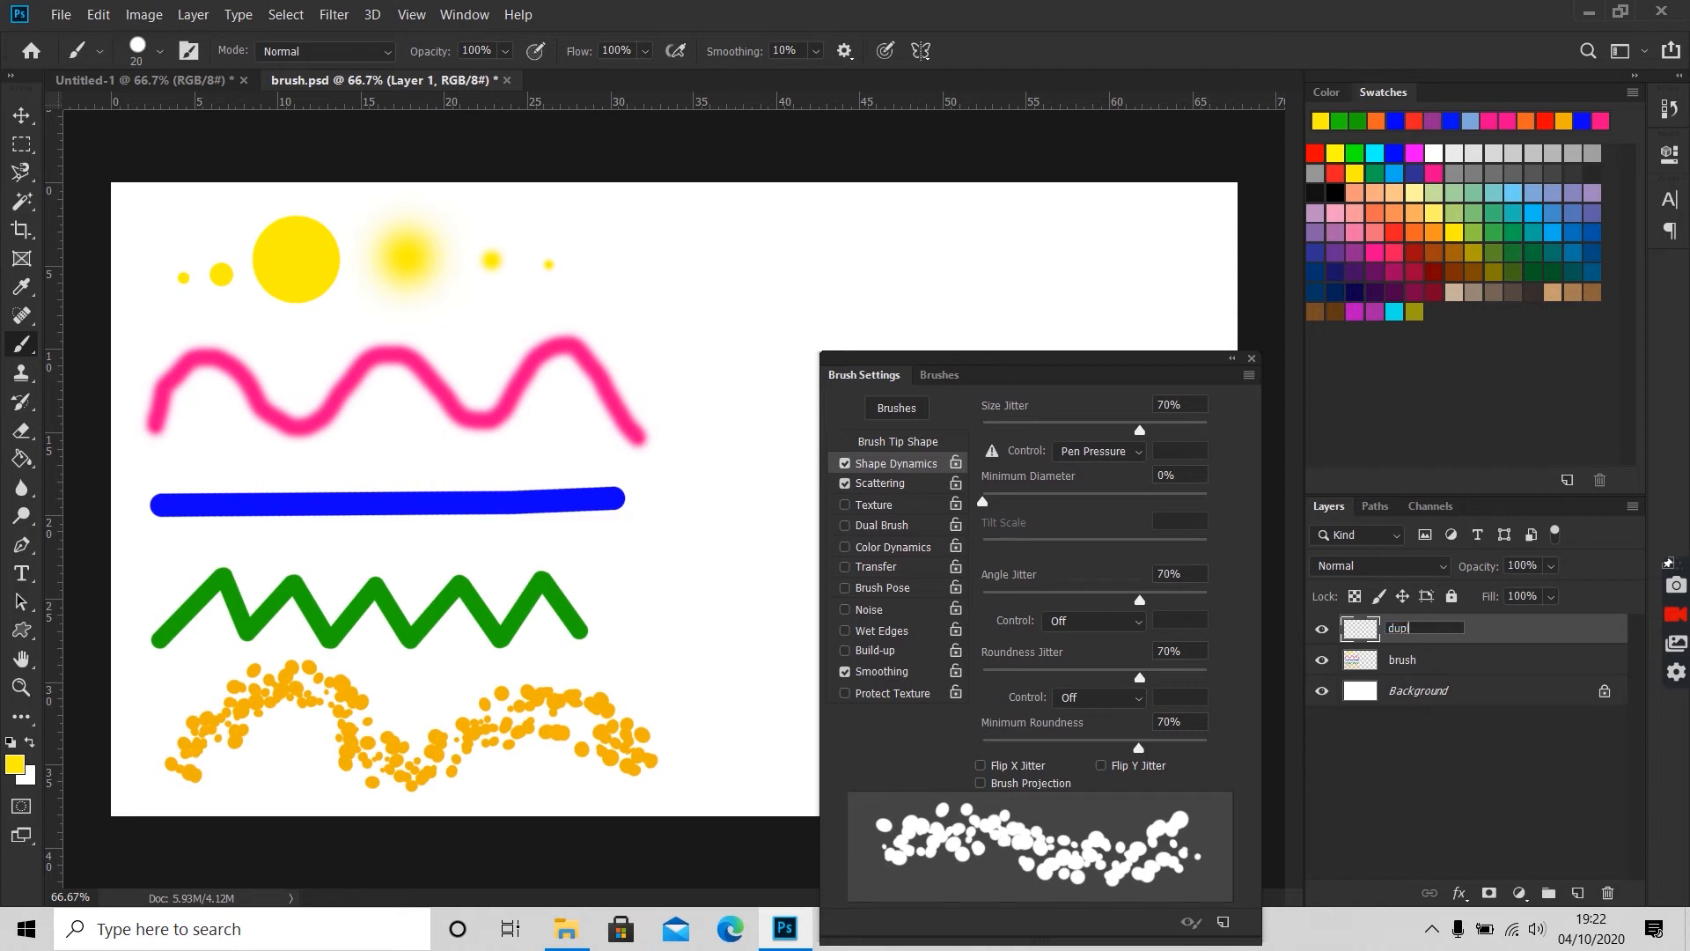
text(icatebrush)
key(Return)
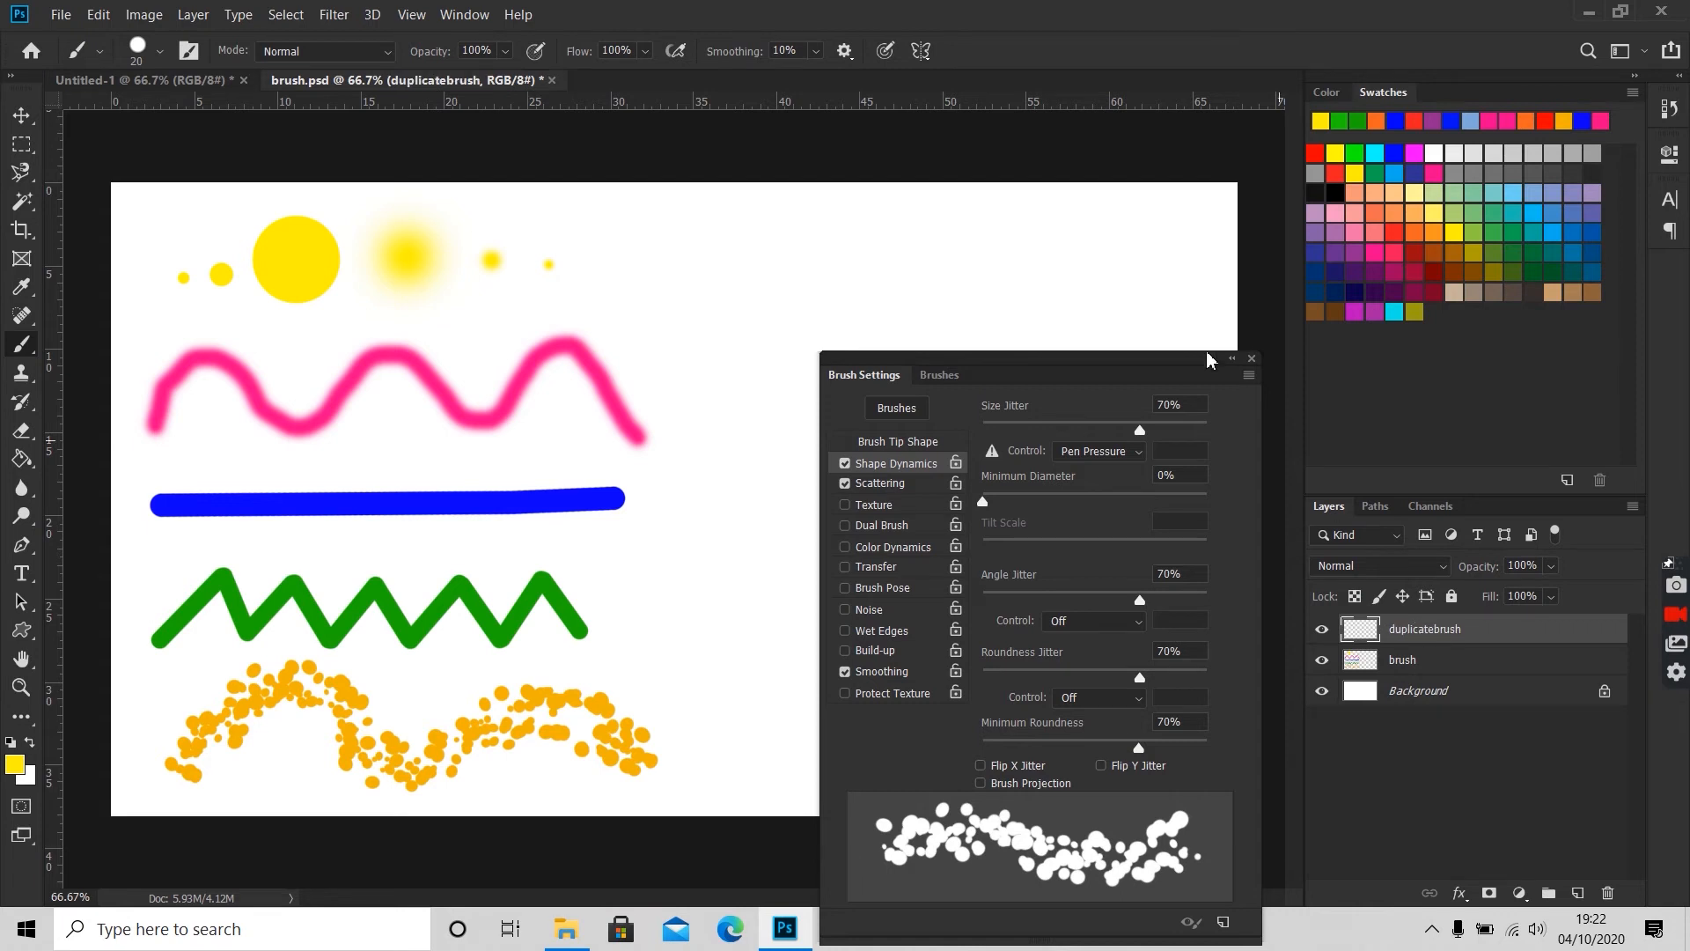
Step: Move the brush settings clear of the canvas and paint two small yellow dots in its empty half, starting with a 20 px brush
drag(1131, 367, 1415, 350)
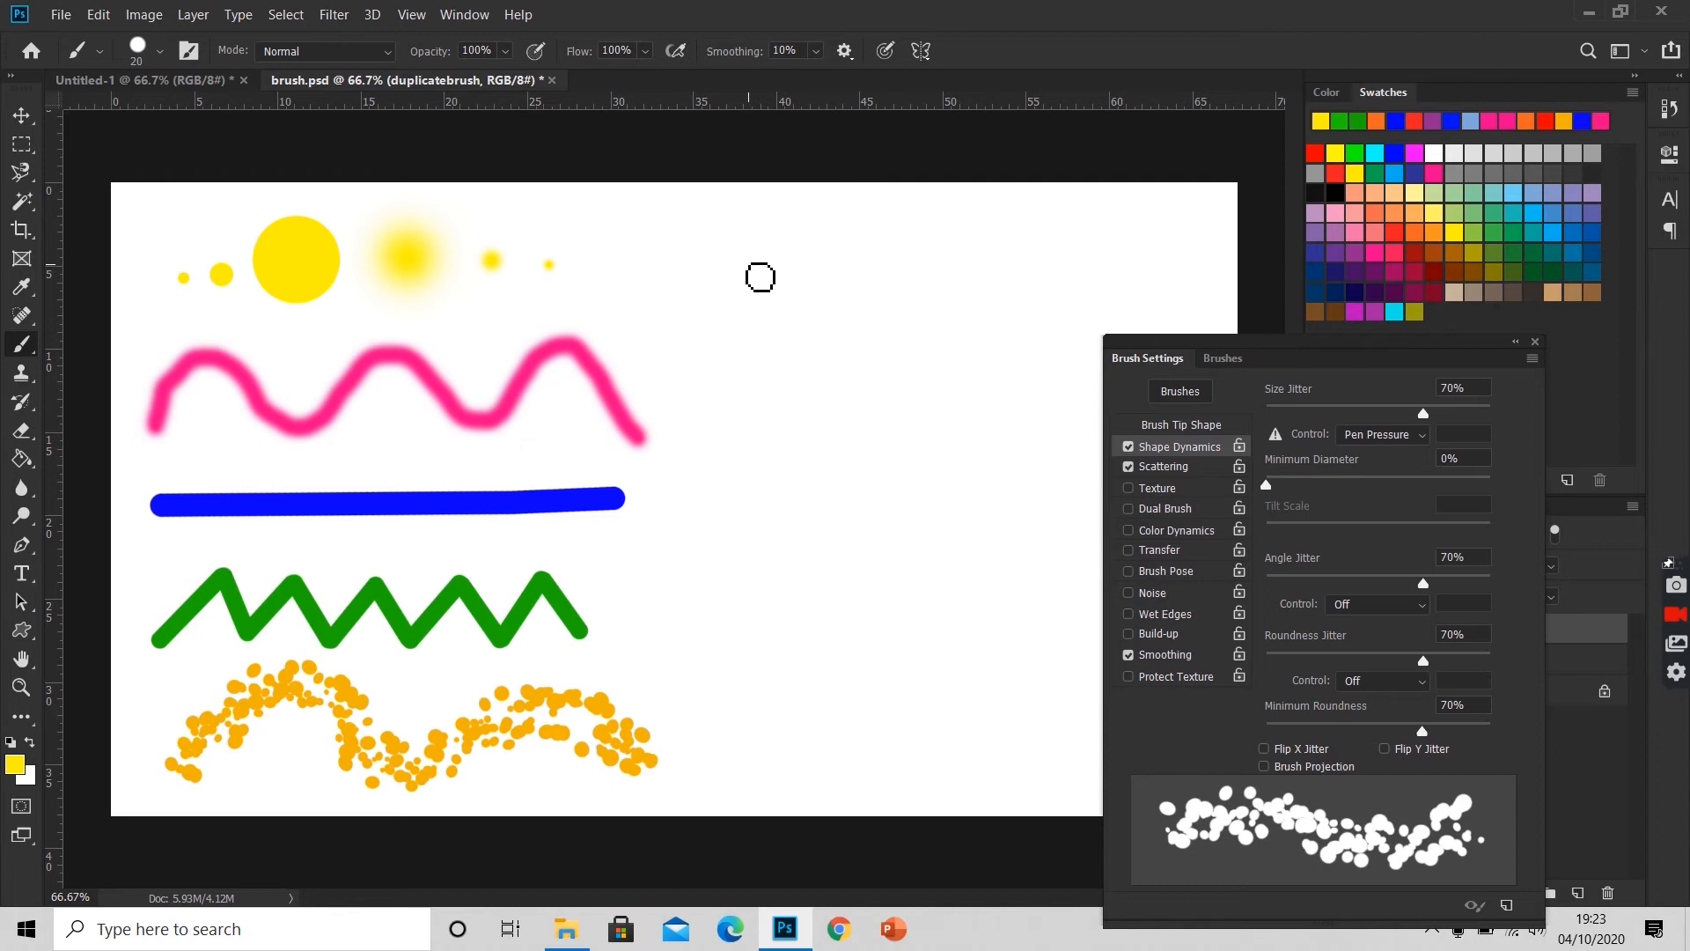
click(761, 278)
key(bracketright)
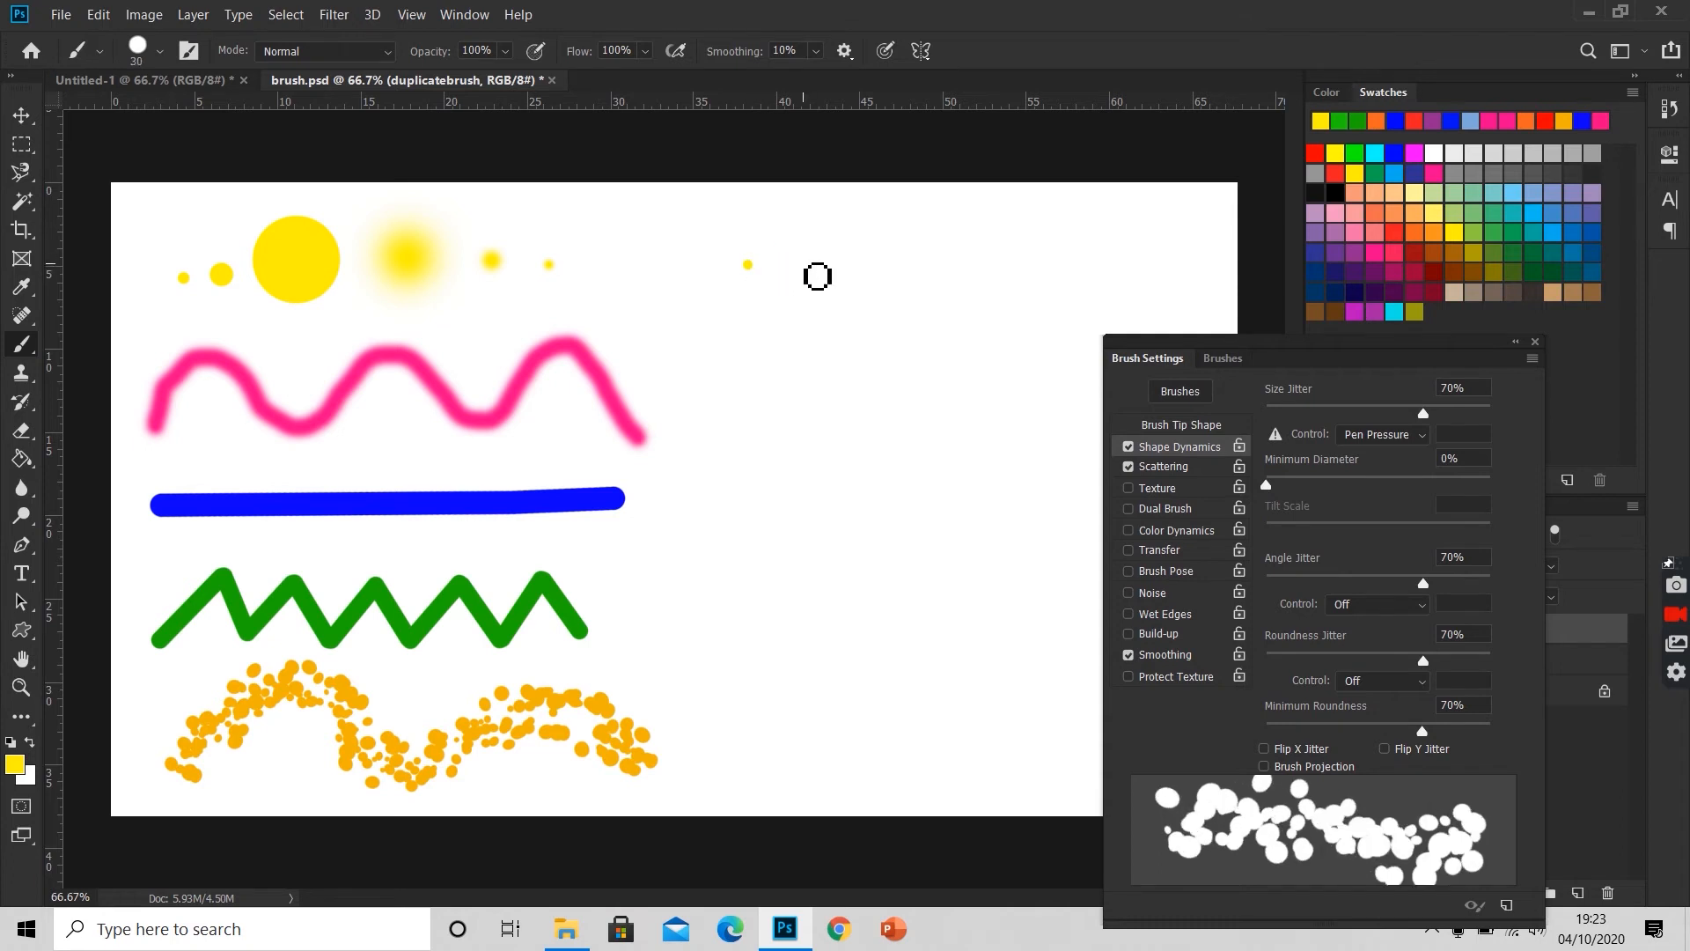
key(bracketright)
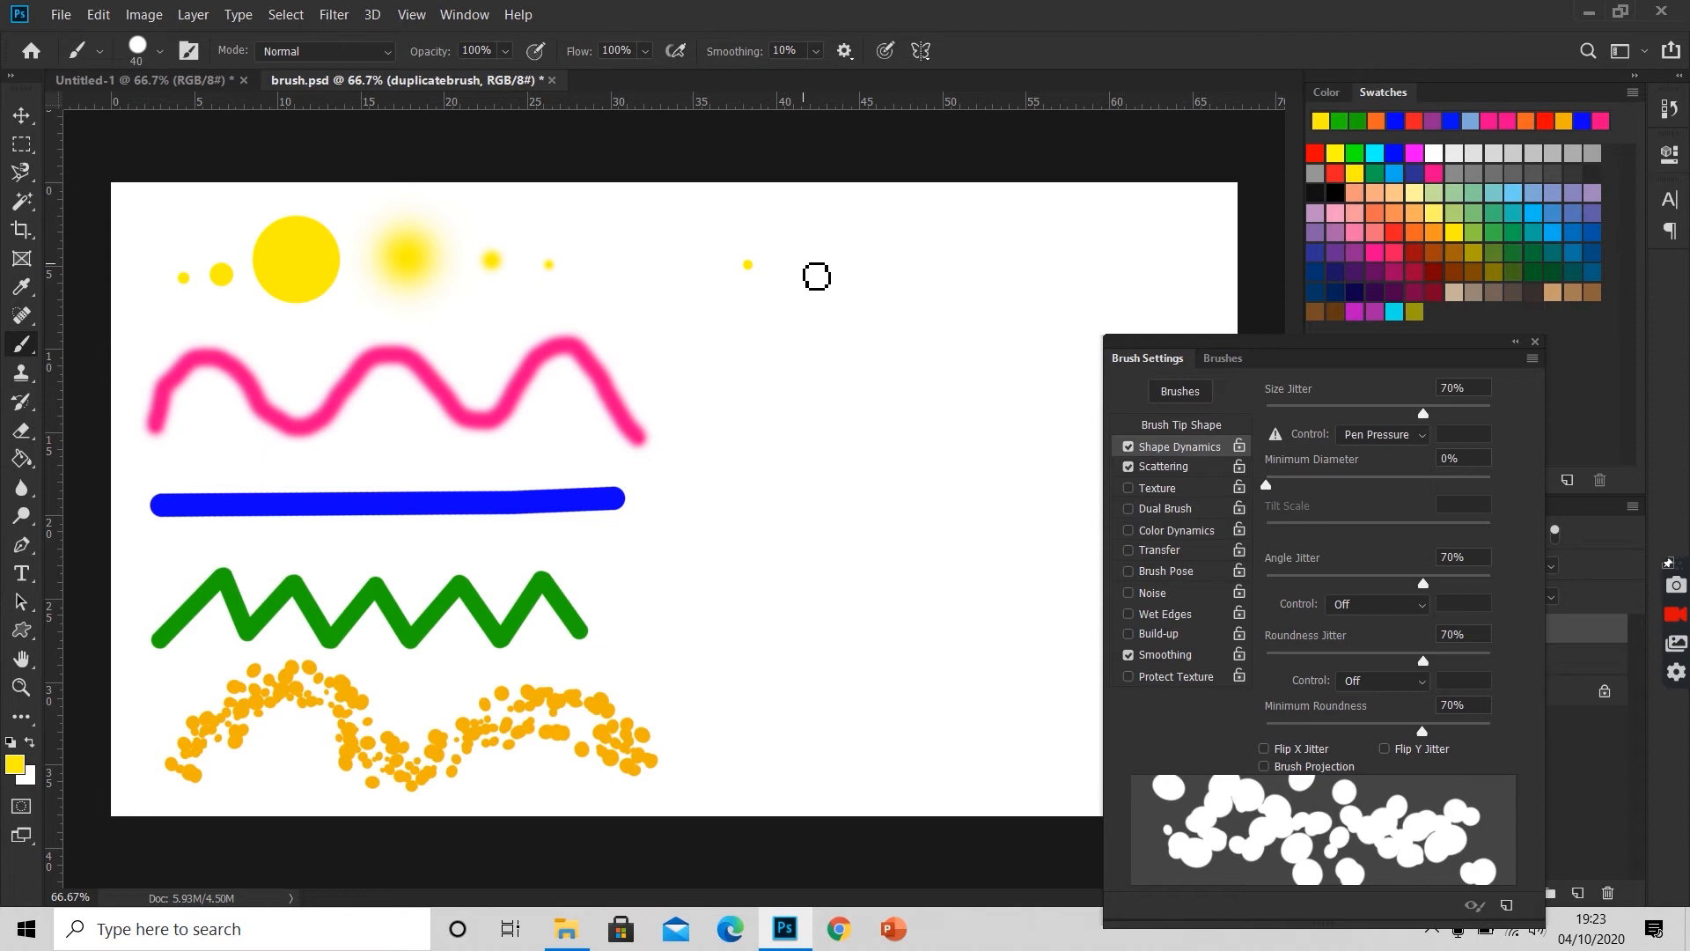
key(bracketright)
key(bracketright)
key(bracketright)
key(bracketright)
key(bracketright)
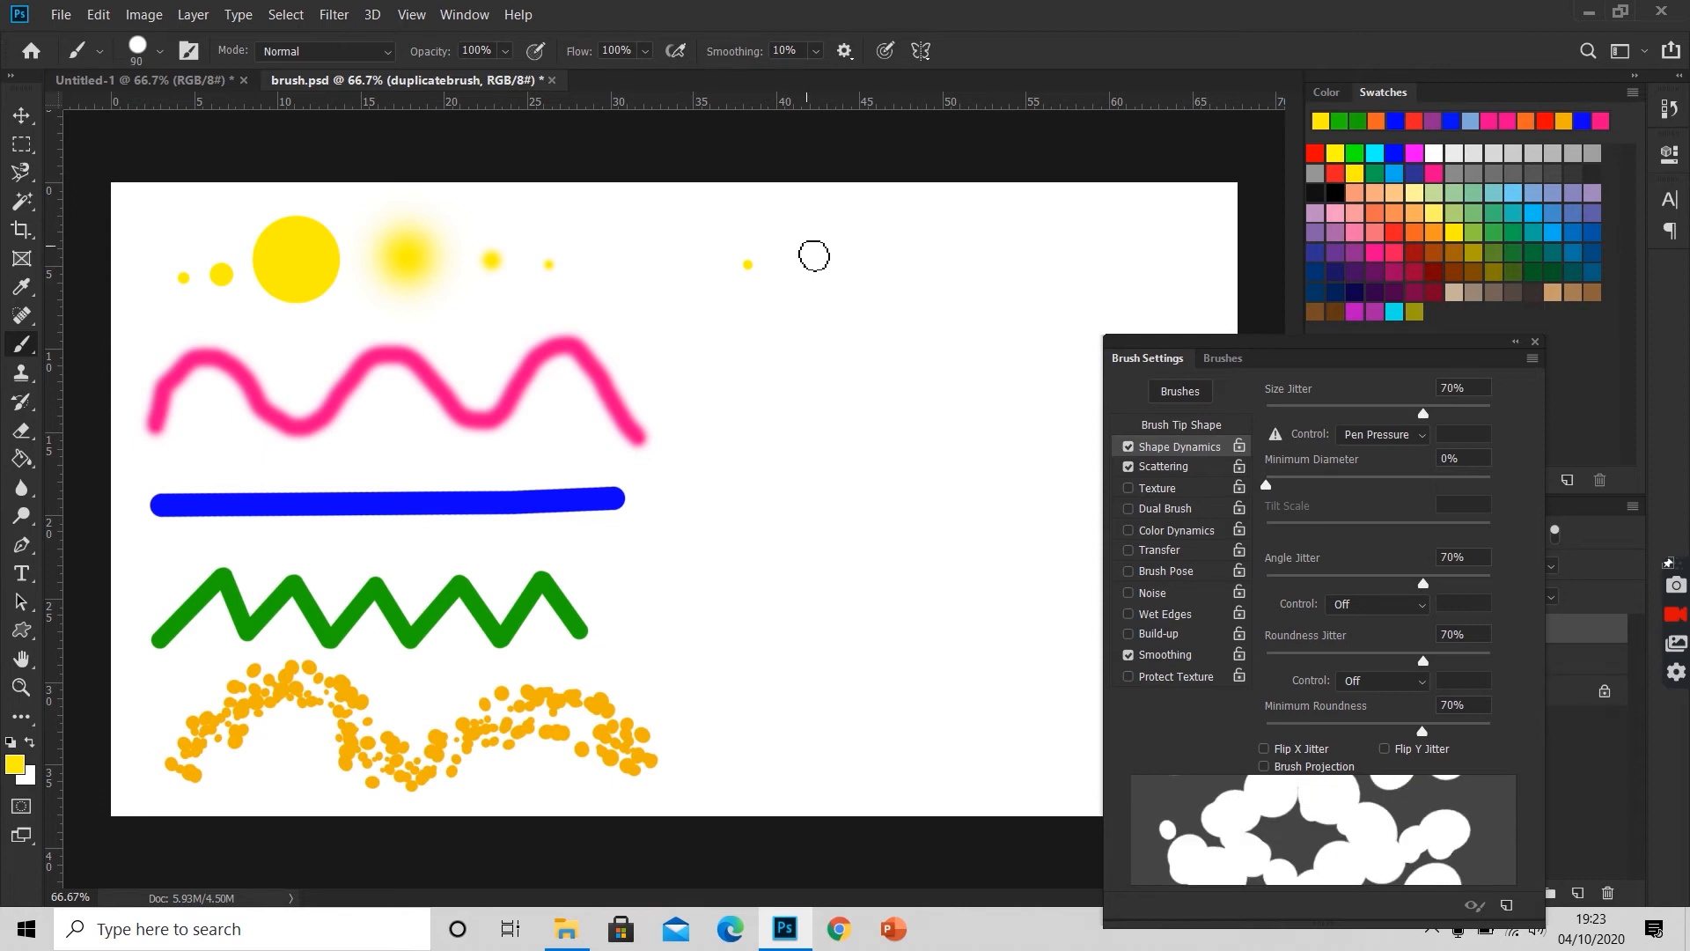
click(797, 264)
Step: Enlarge the brush to 125 px and paint a big solid yellow circle beside the two small dots
key(bracketright)
key(bracketright)
key(bracketright)
key(bracketright)
key(bracketright)
key(bracketright)
key(bracketright)
click(861, 249)
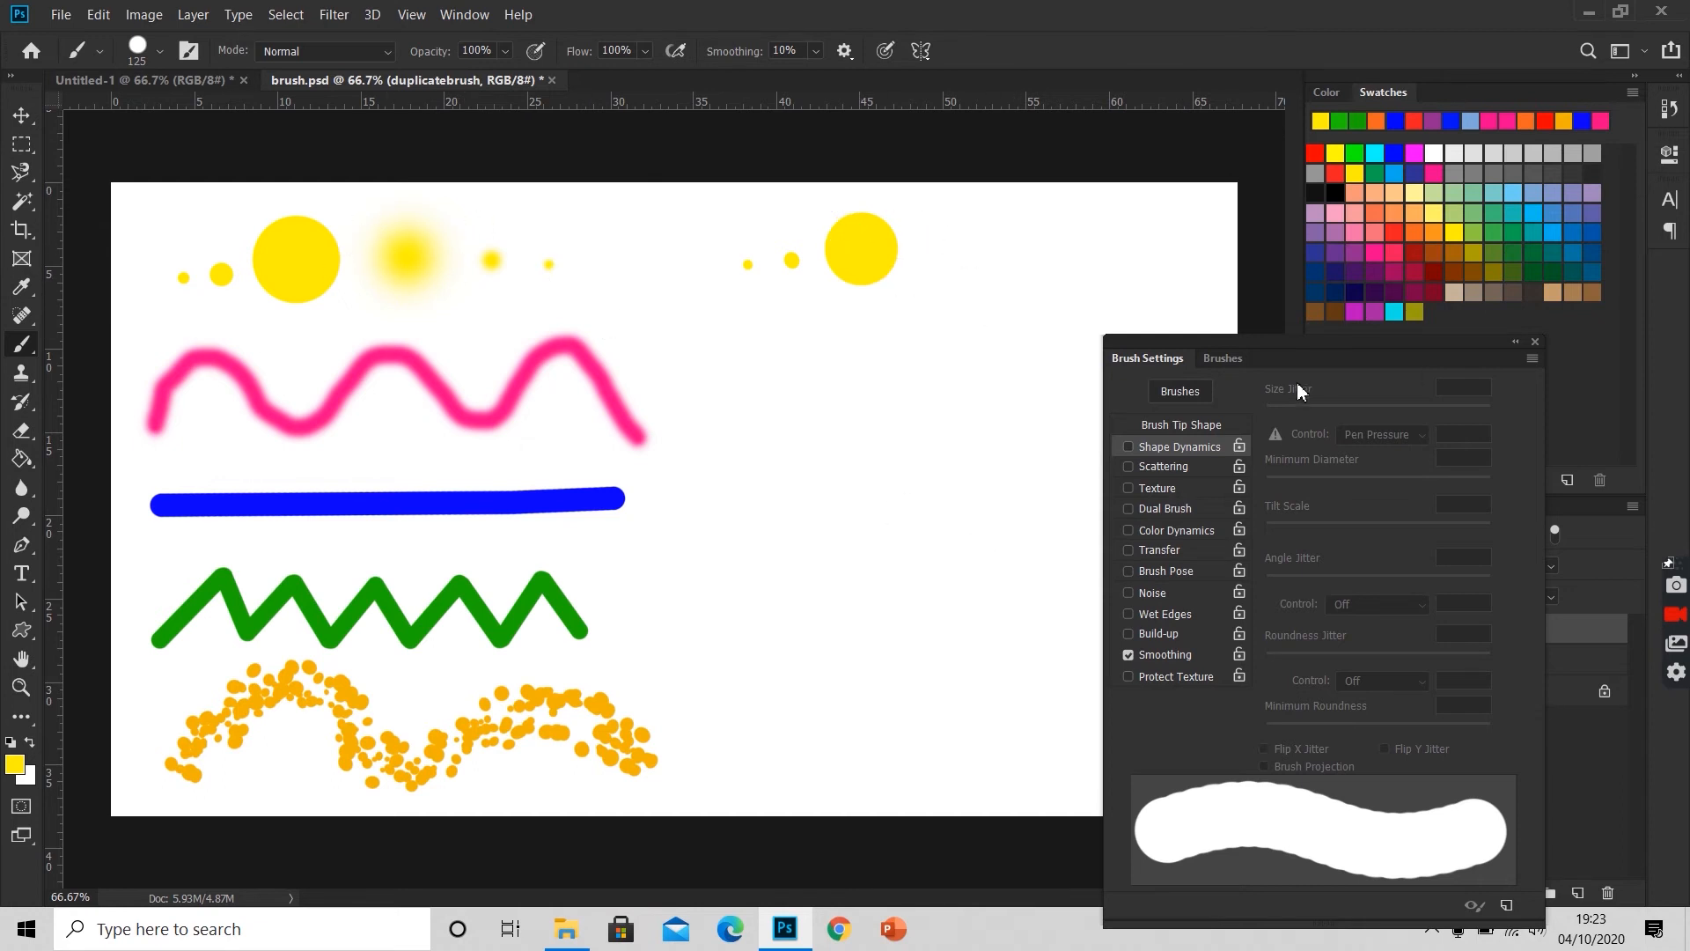
Step: Switch to a soft round brush preset and paint progressively smaller soft yellow dots beyond the big circle, shrinking the brush between them
click(1222, 358)
click(1265, 438)
click(957, 251)
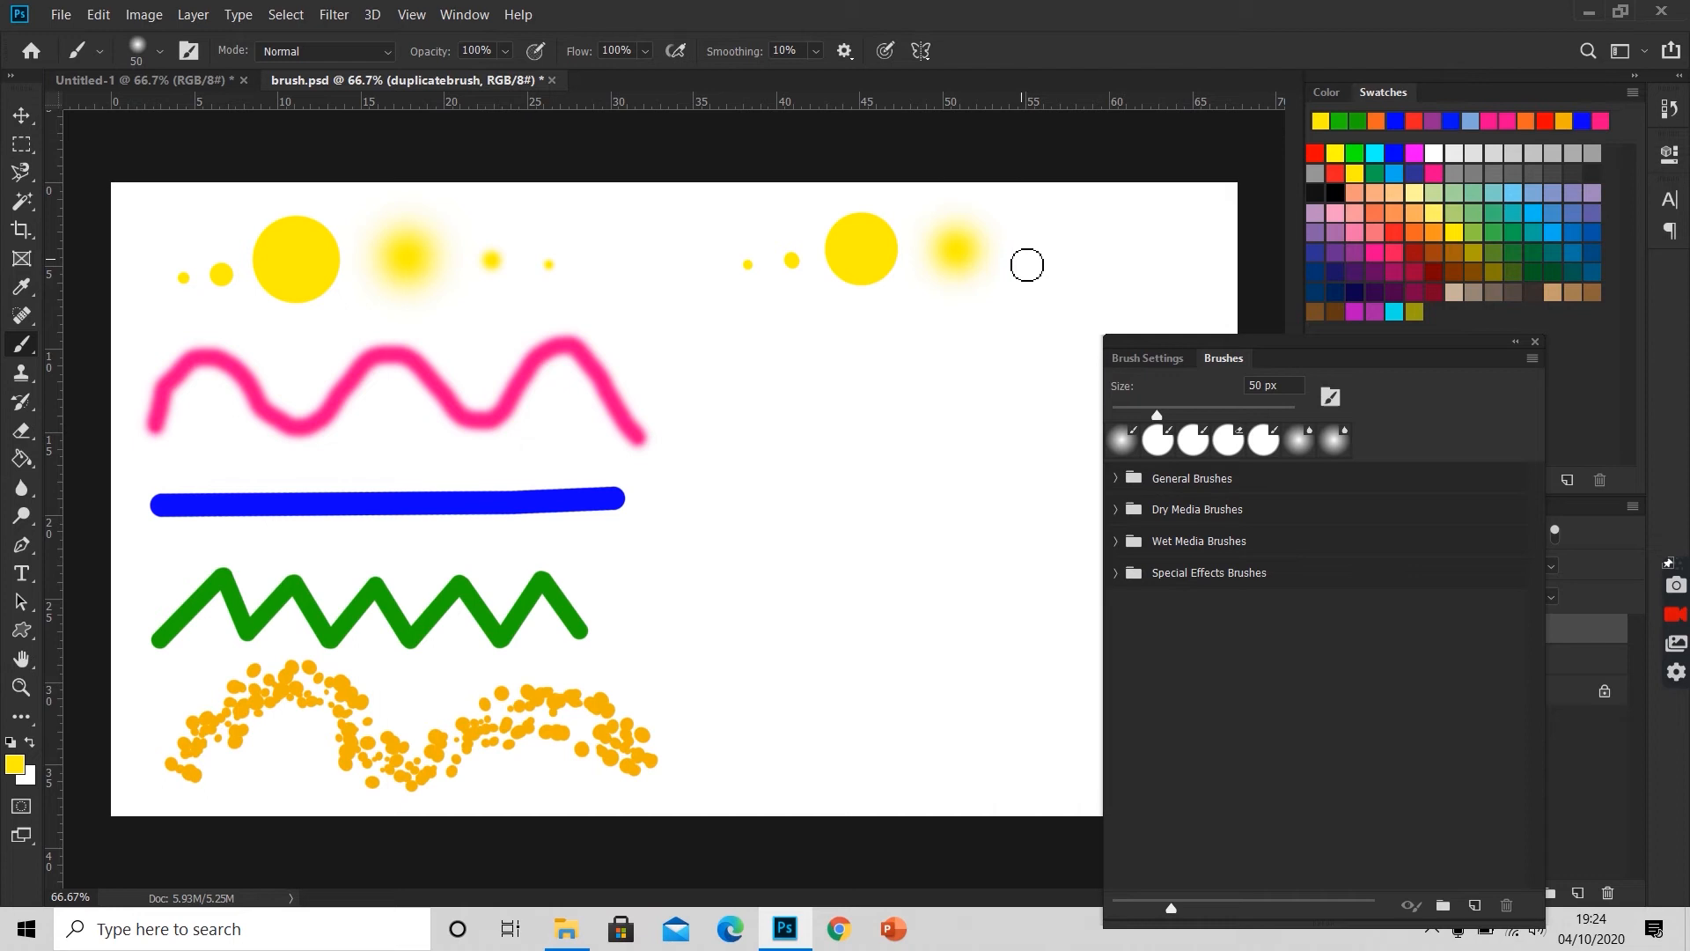
key(bracketleft)
click(1021, 258)
key(bracketleft)
key(bracketleft)
key(bracketleft)
key(bracketleft)
Step: Sample the existing wave's pink (ff178f) as the foreground color and set the soft brush to 40 px
click(16, 766)
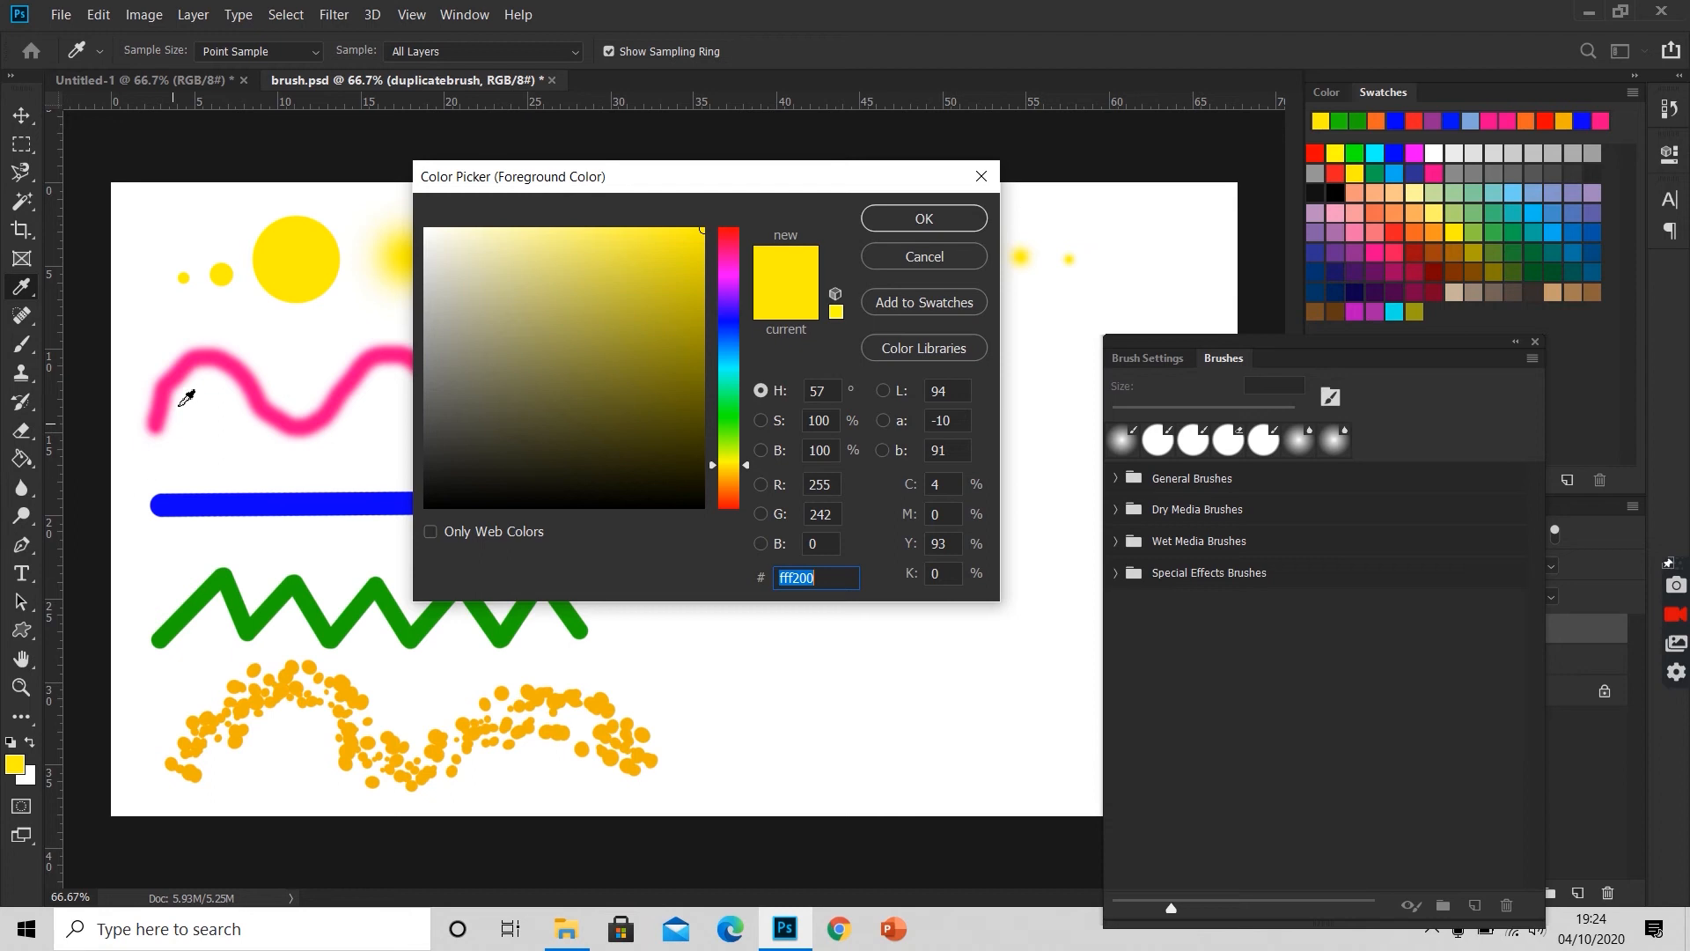
click(179, 381)
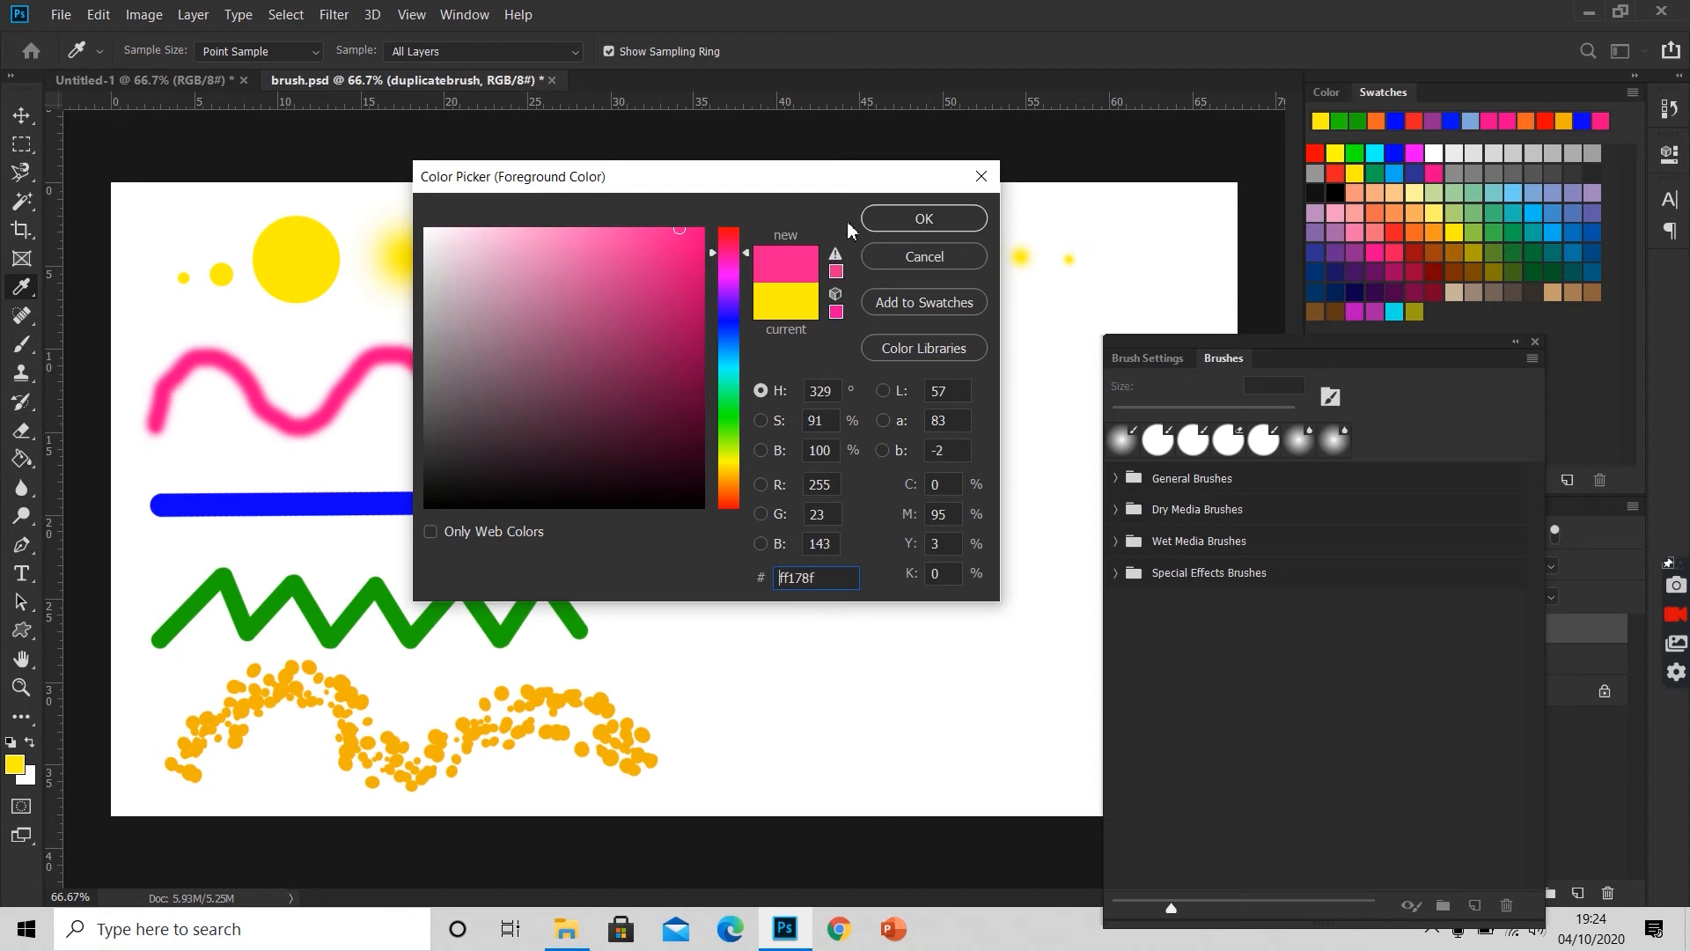
click(918, 233)
key(bracketright)
key(bracketright)
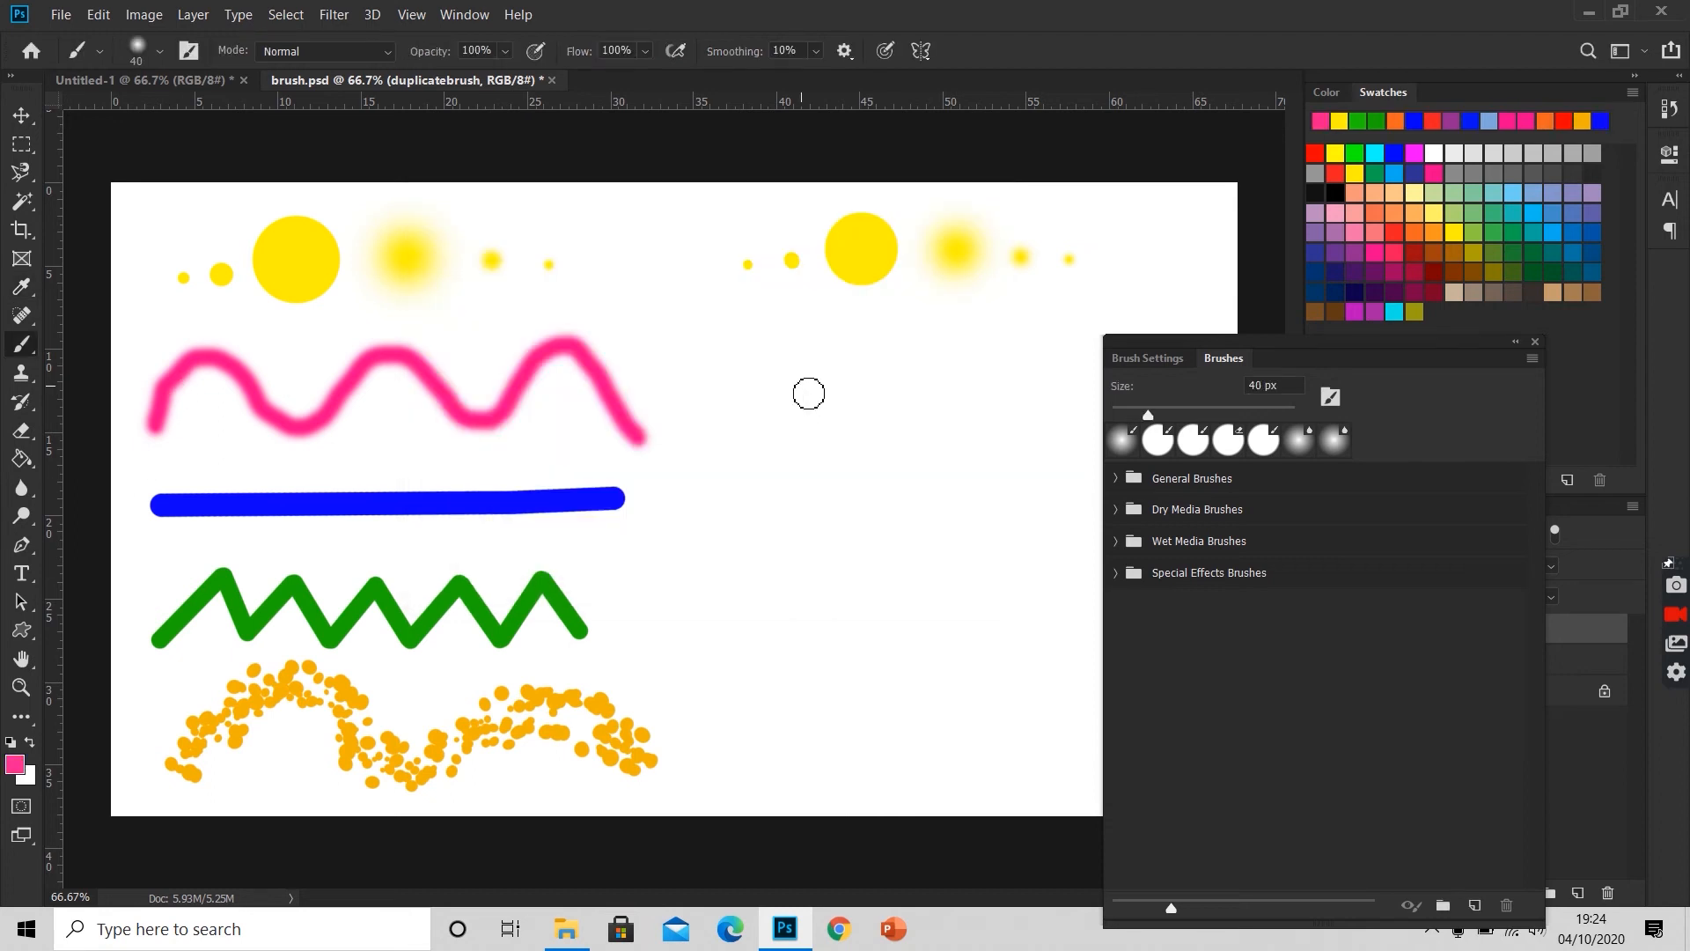
Step: Move the brush panel off the canvas and paint a soft pink wavy line with three crests beneath the new yellow dots
drag(1292, 346, 1452, 322)
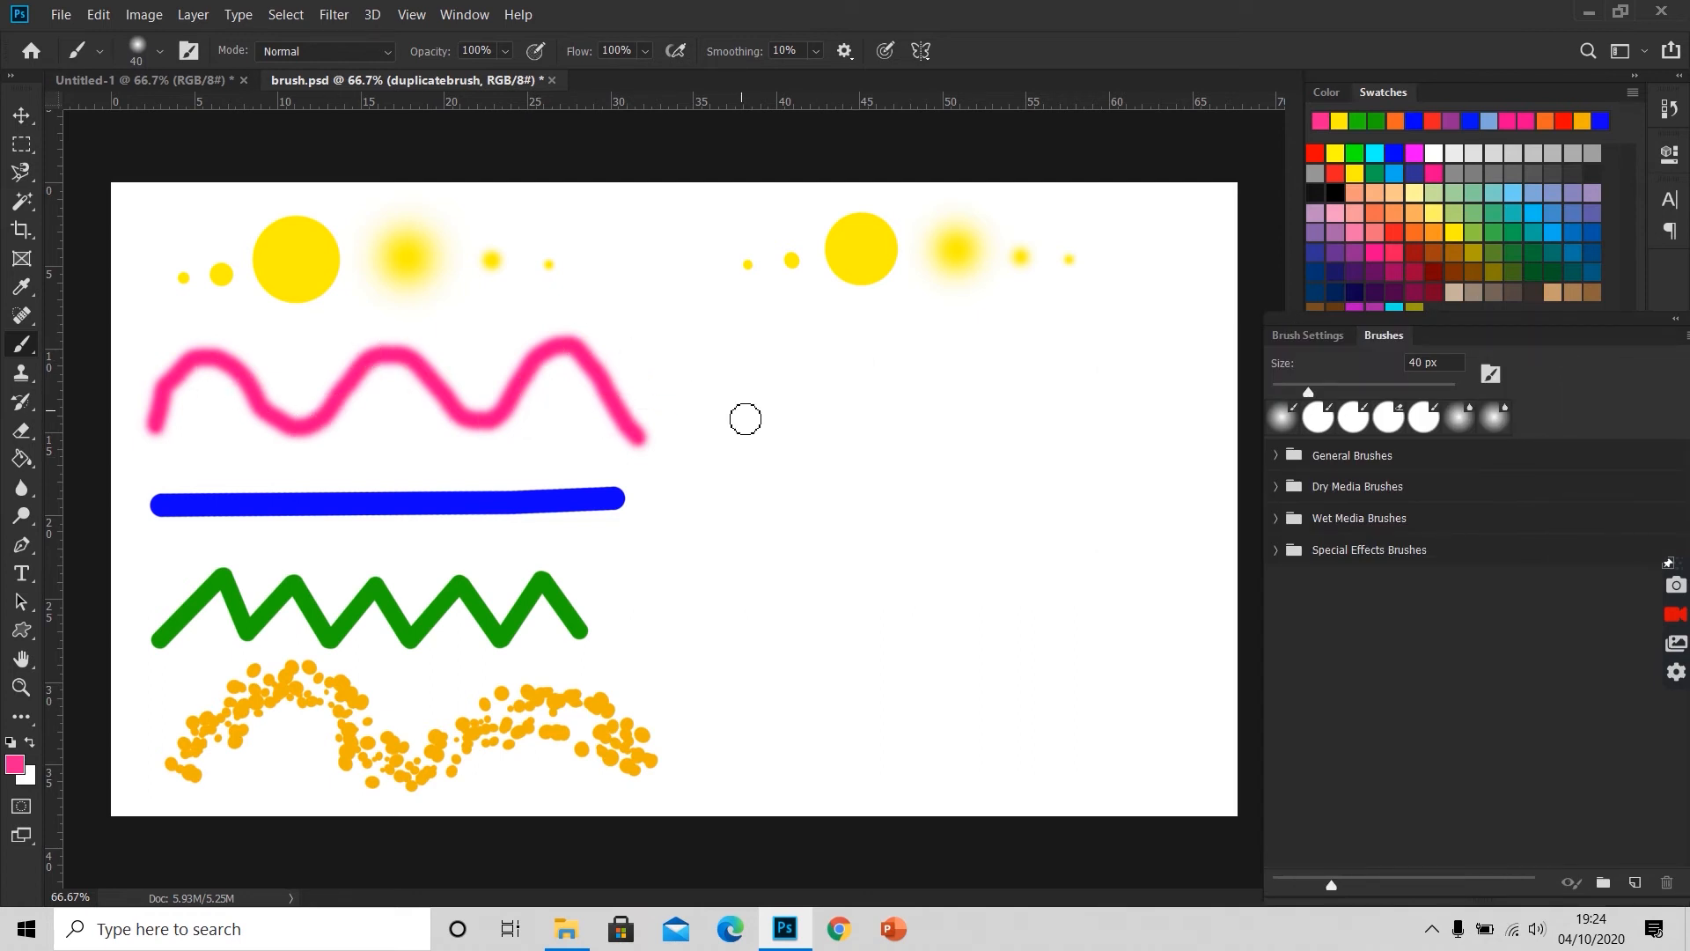
click(736, 419)
mouse_move(736, 419)
mouse_down()
mouse_move(764, 358)
mouse_move(825, 341)
mouse_move(840, 358)
mouse_move(1225, 417)
mouse_up()
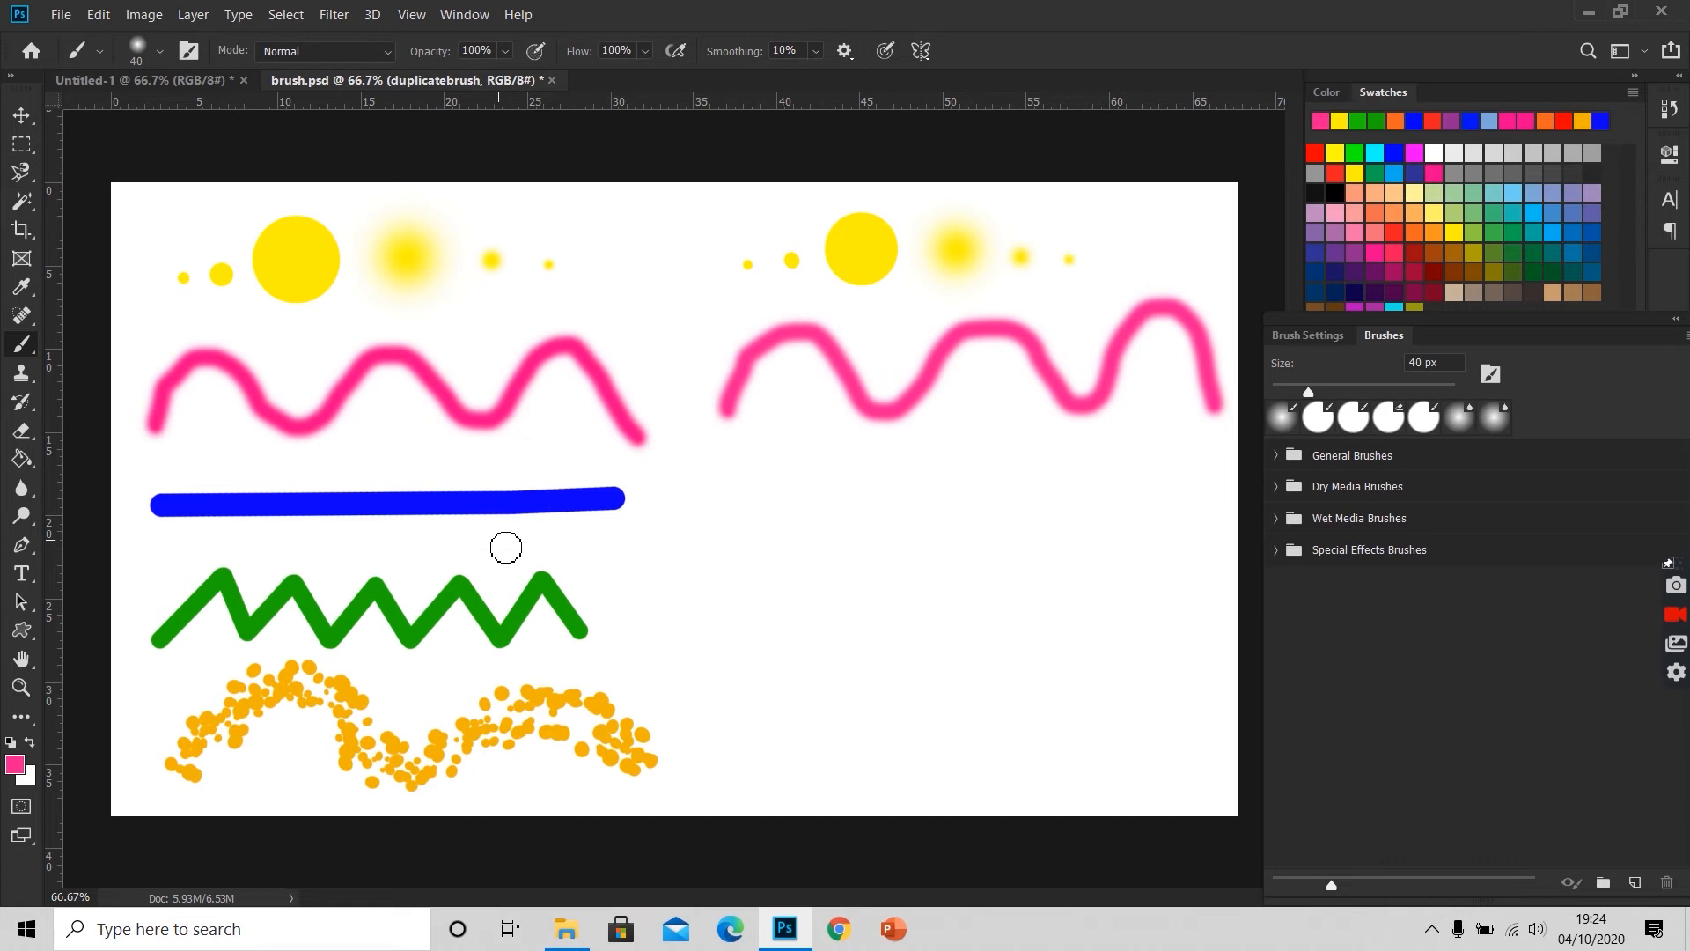
Step: Sample the existing straight line's blue (0c00ff) as the foreground color and choose a hard round 40 px brush preset
click(15, 765)
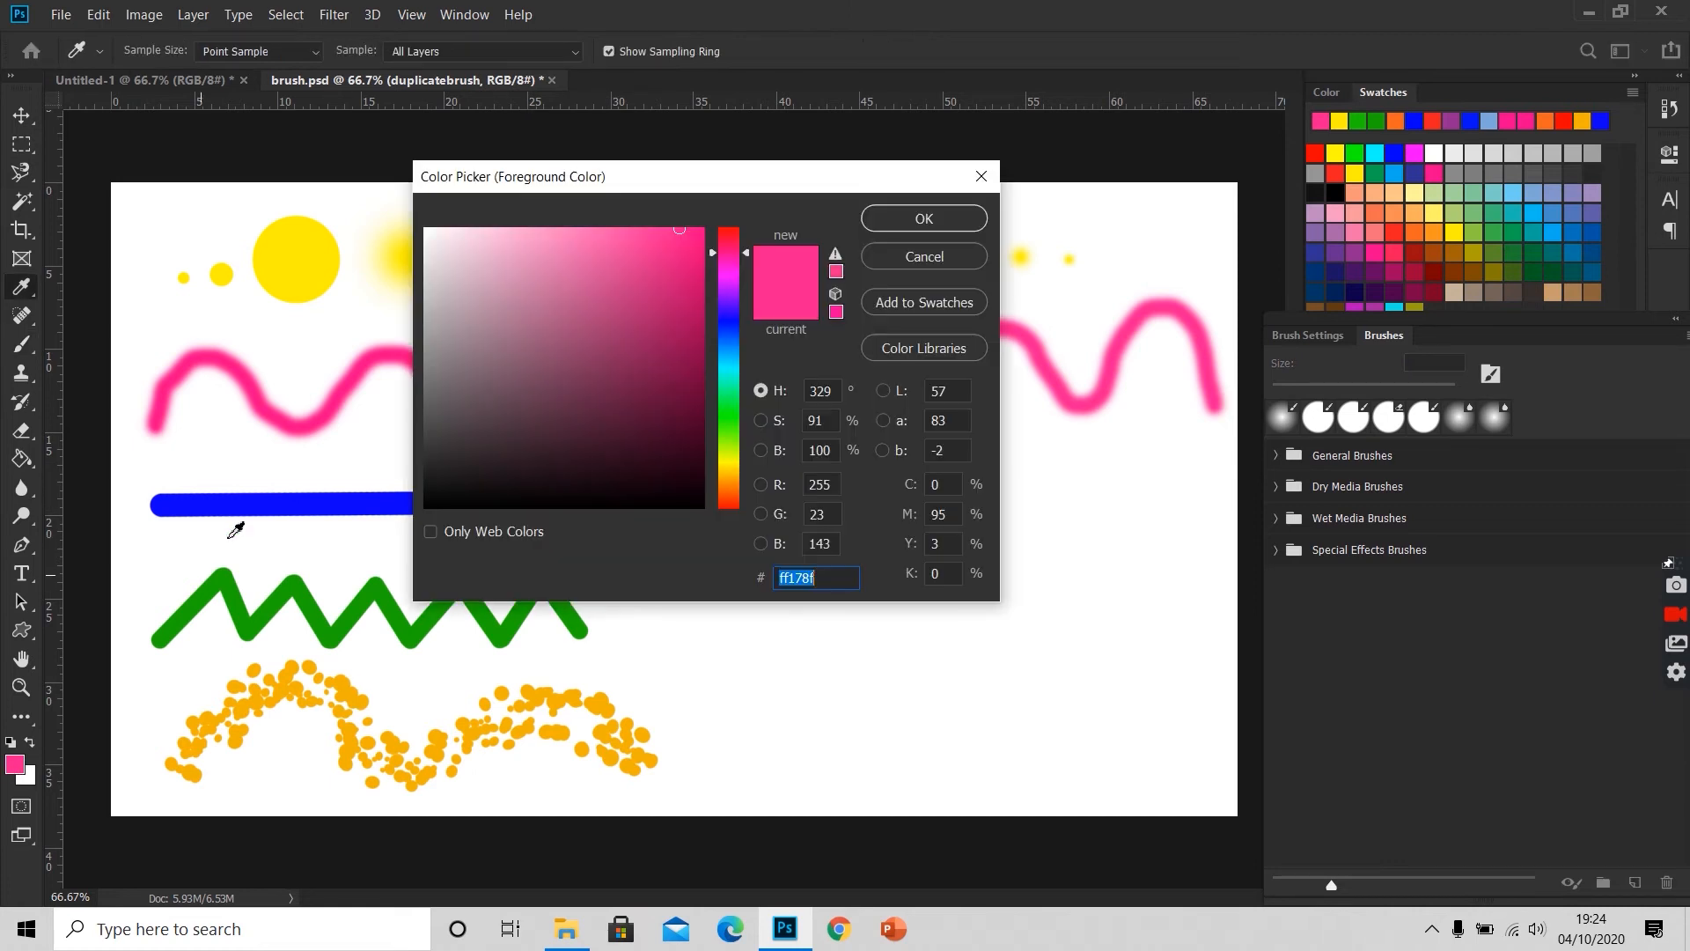
click(236, 503)
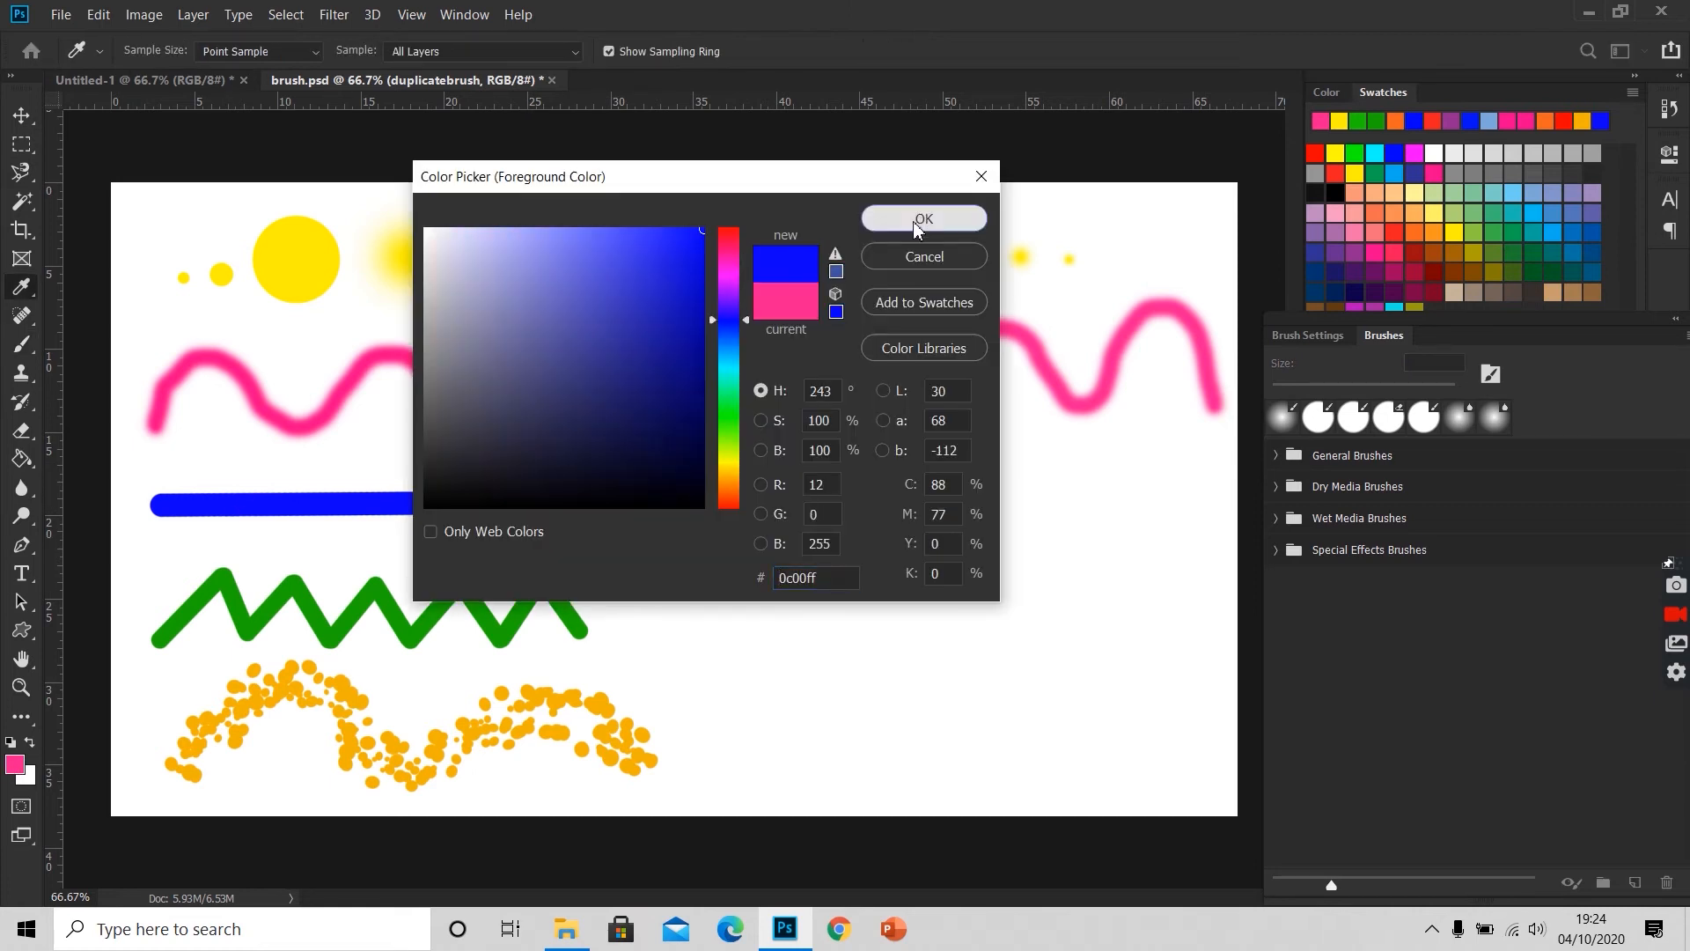
click(919, 217)
key(b)
click(1353, 414)
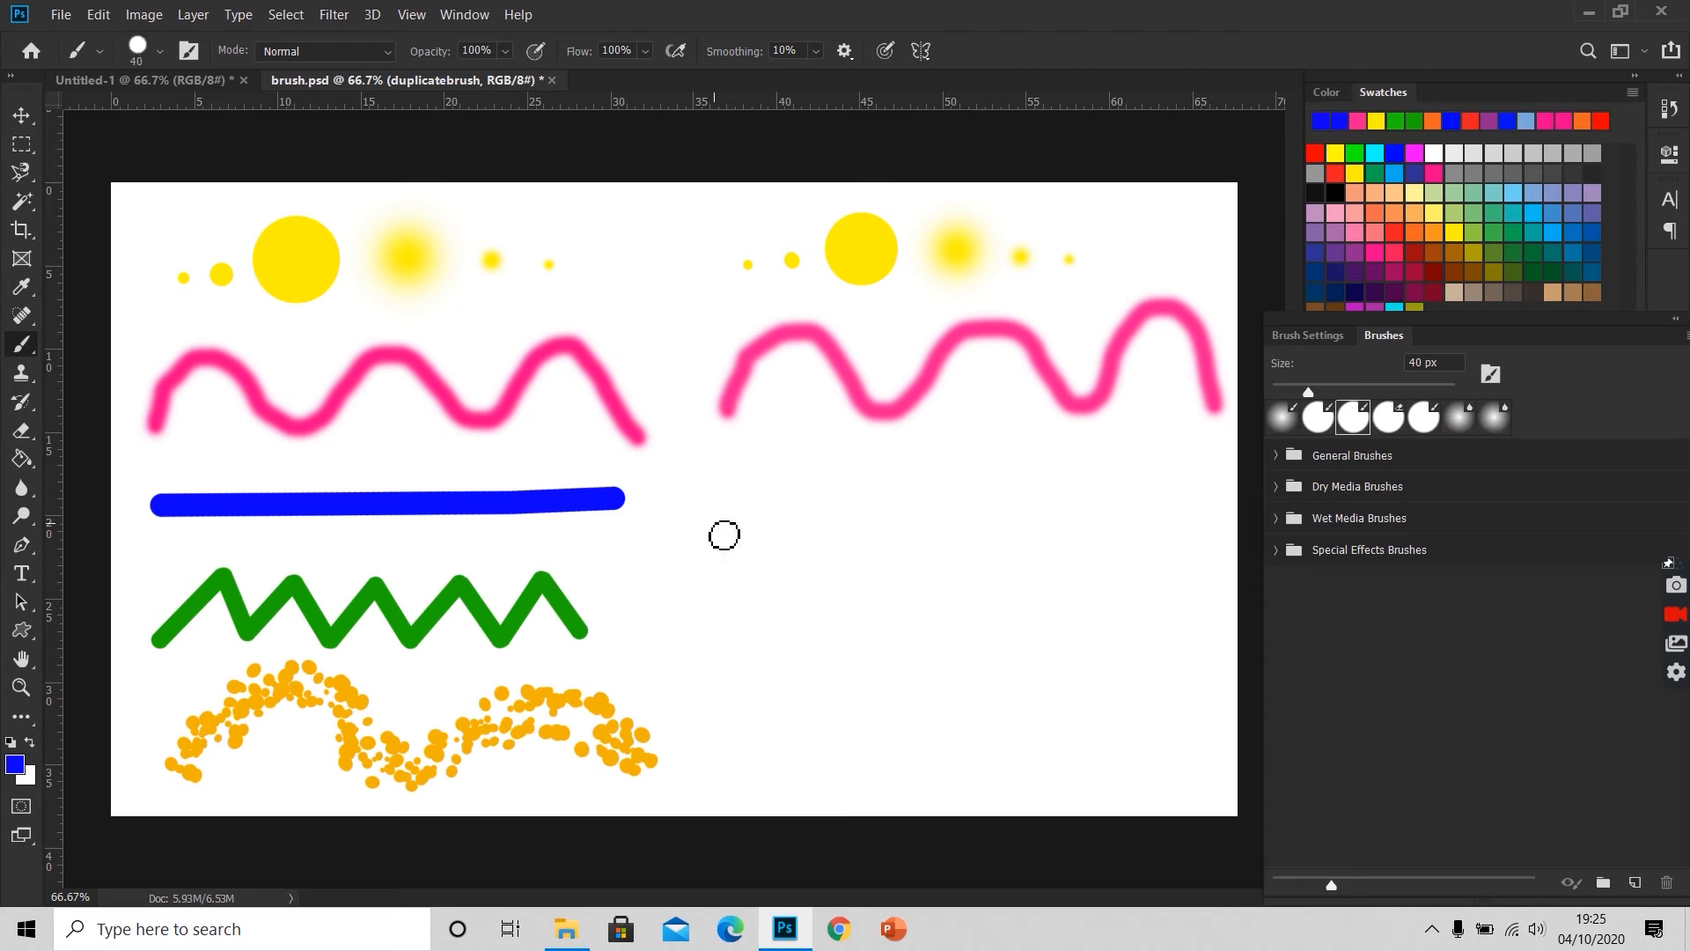
Step: Set the brush to 50 px, collapse the brush panels, and paint a straight blue line beneath the new pink wave
key(bracketright)
key(bracketright)
key(bracketright)
key(bracketright)
key(bracketright)
key(bracketleft)
key(bracketleft)
key(bracketleft)
key(bracketleft)
key(F5)
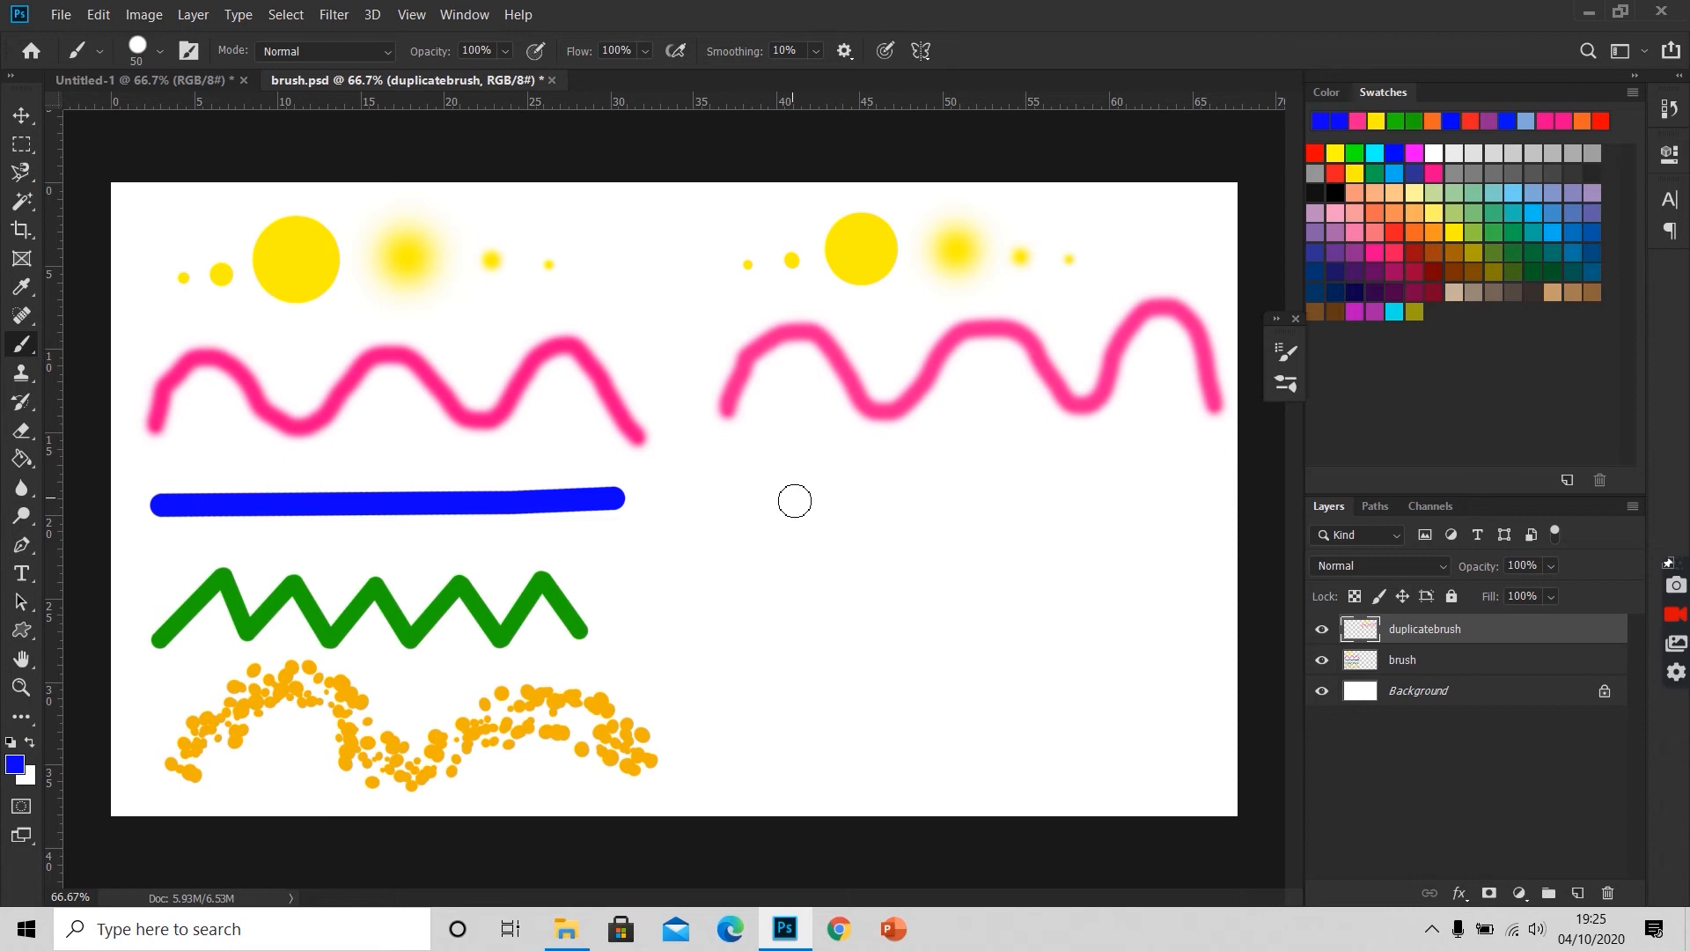
click(749, 497)
shift+click(1112, 490)
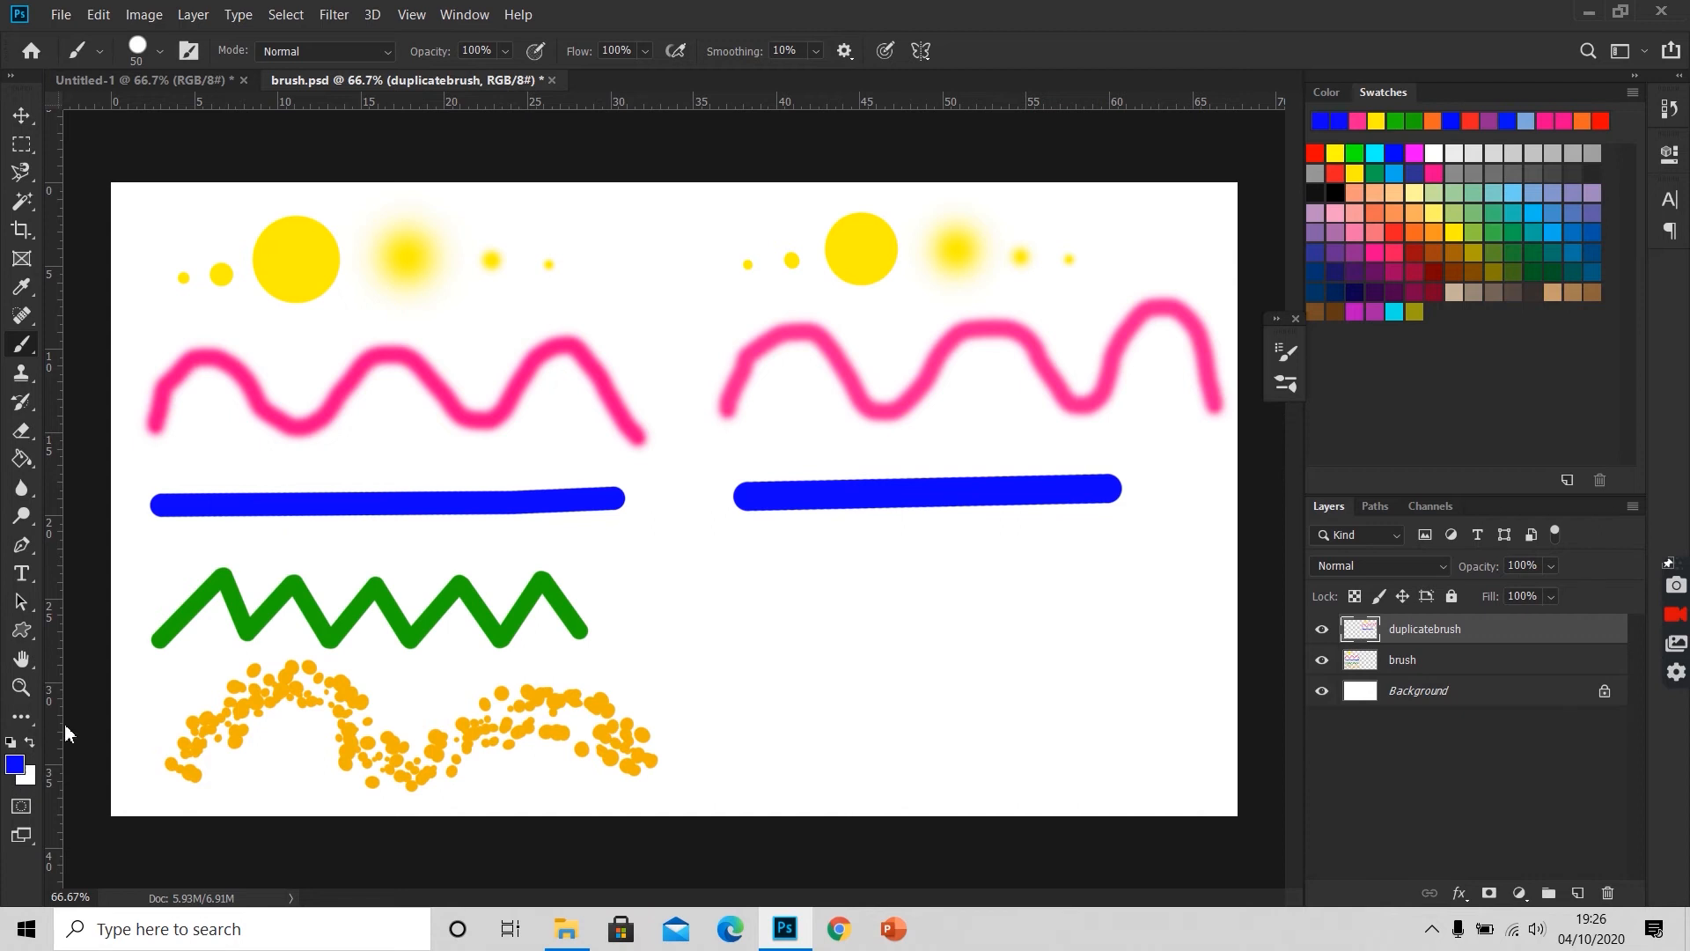
Step: Sample the existing zigzag's green (1aad06), set the brush to 30 px, and paint a green zigzag beneath the new blue line
click(14, 765)
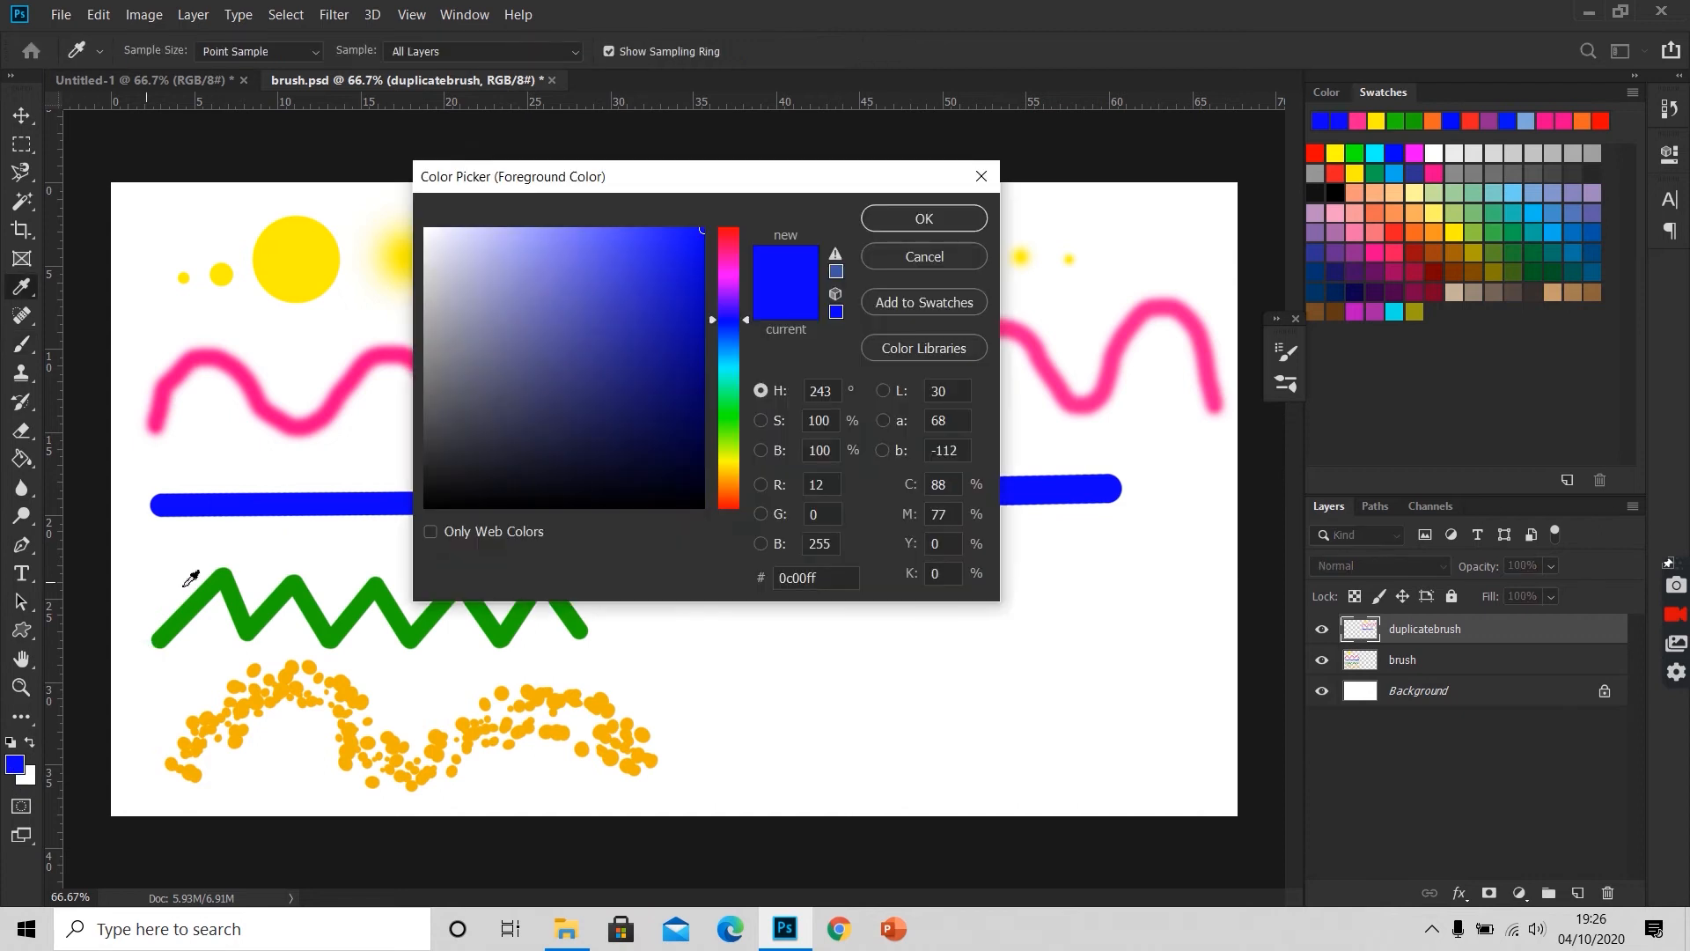
click(193, 602)
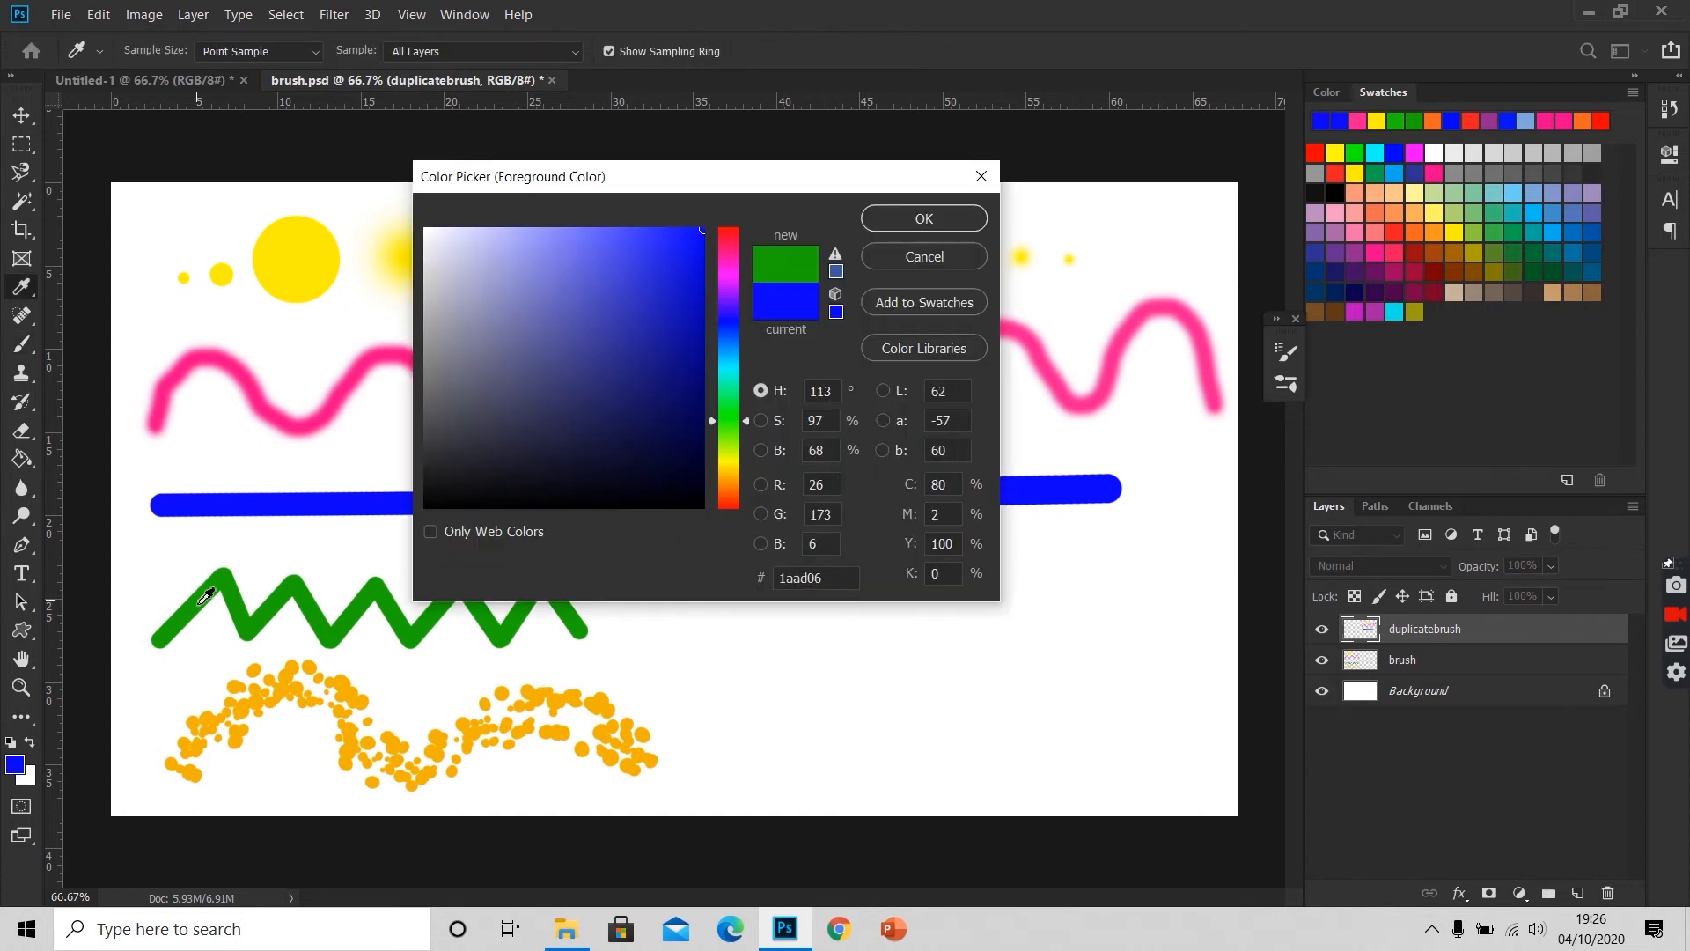
click(940, 217)
key(bracketleft)
key(bracketleft)
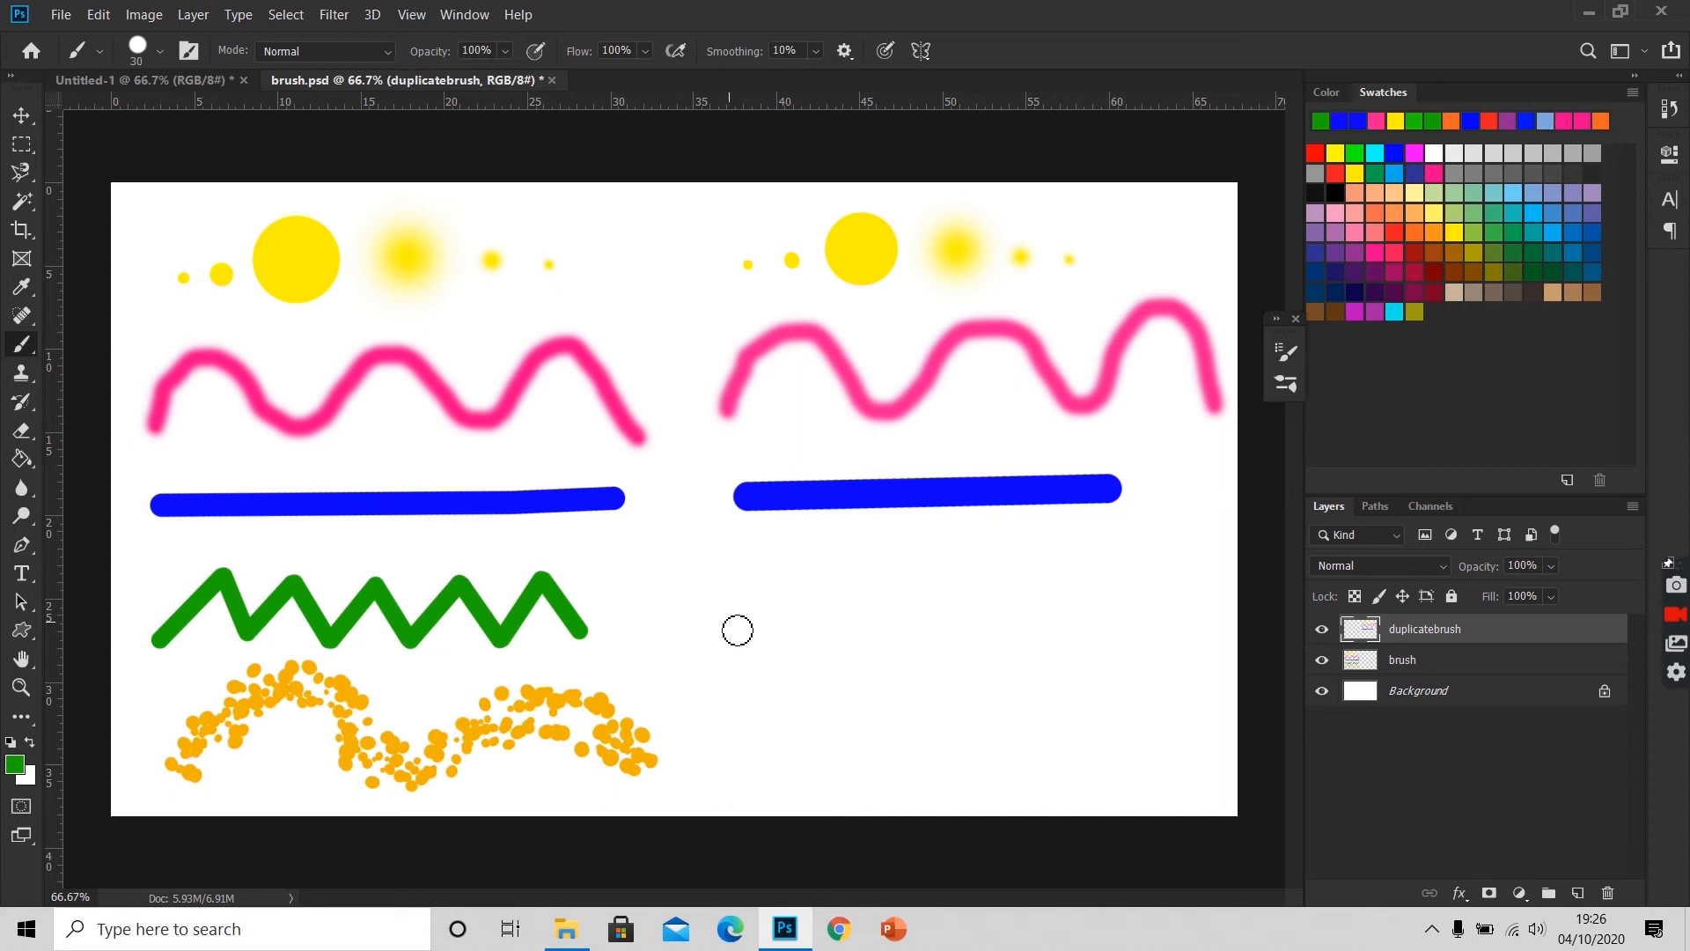
mouse_move(730, 623)
mouse_down()
mouse_move(775, 590)
mouse_move(809, 632)
mouse_move(840, 594)
mouse_move(878, 628)
mouse_move(917, 586)
mouse_move(964, 626)
mouse_move(995, 585)
mouse_move(1029, 623)
mouse_move(1068, 584)
mouse_up()
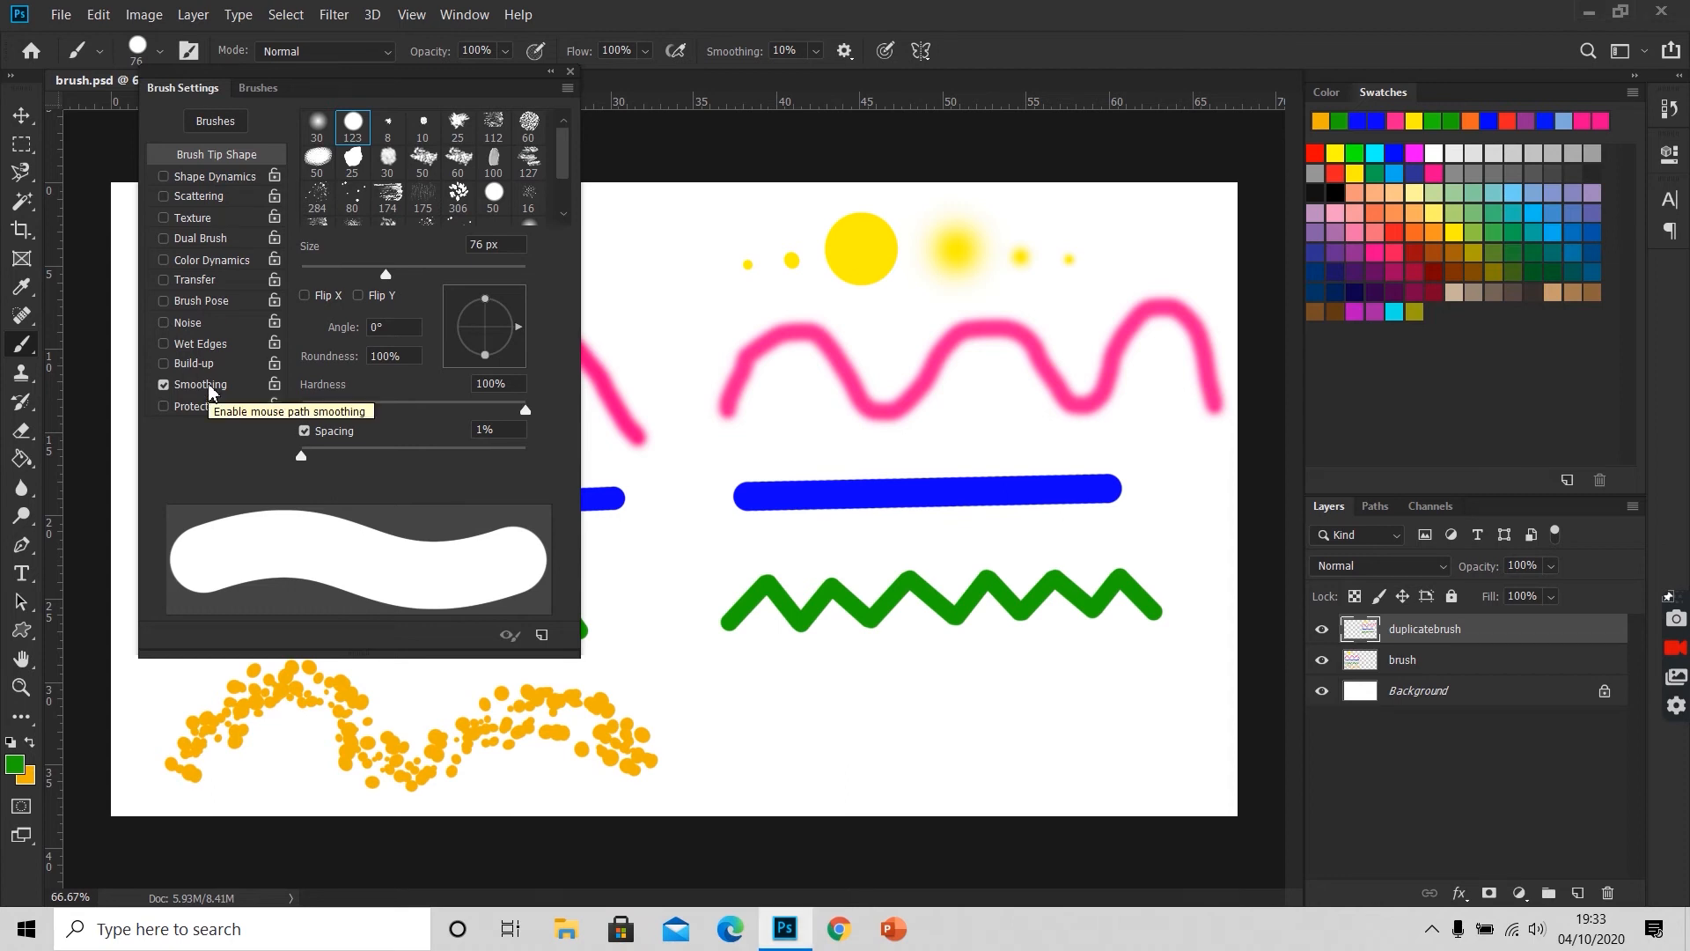
Step: Set the spacing of the hard round brush tip to 171%
click(488, 430)
text(350)
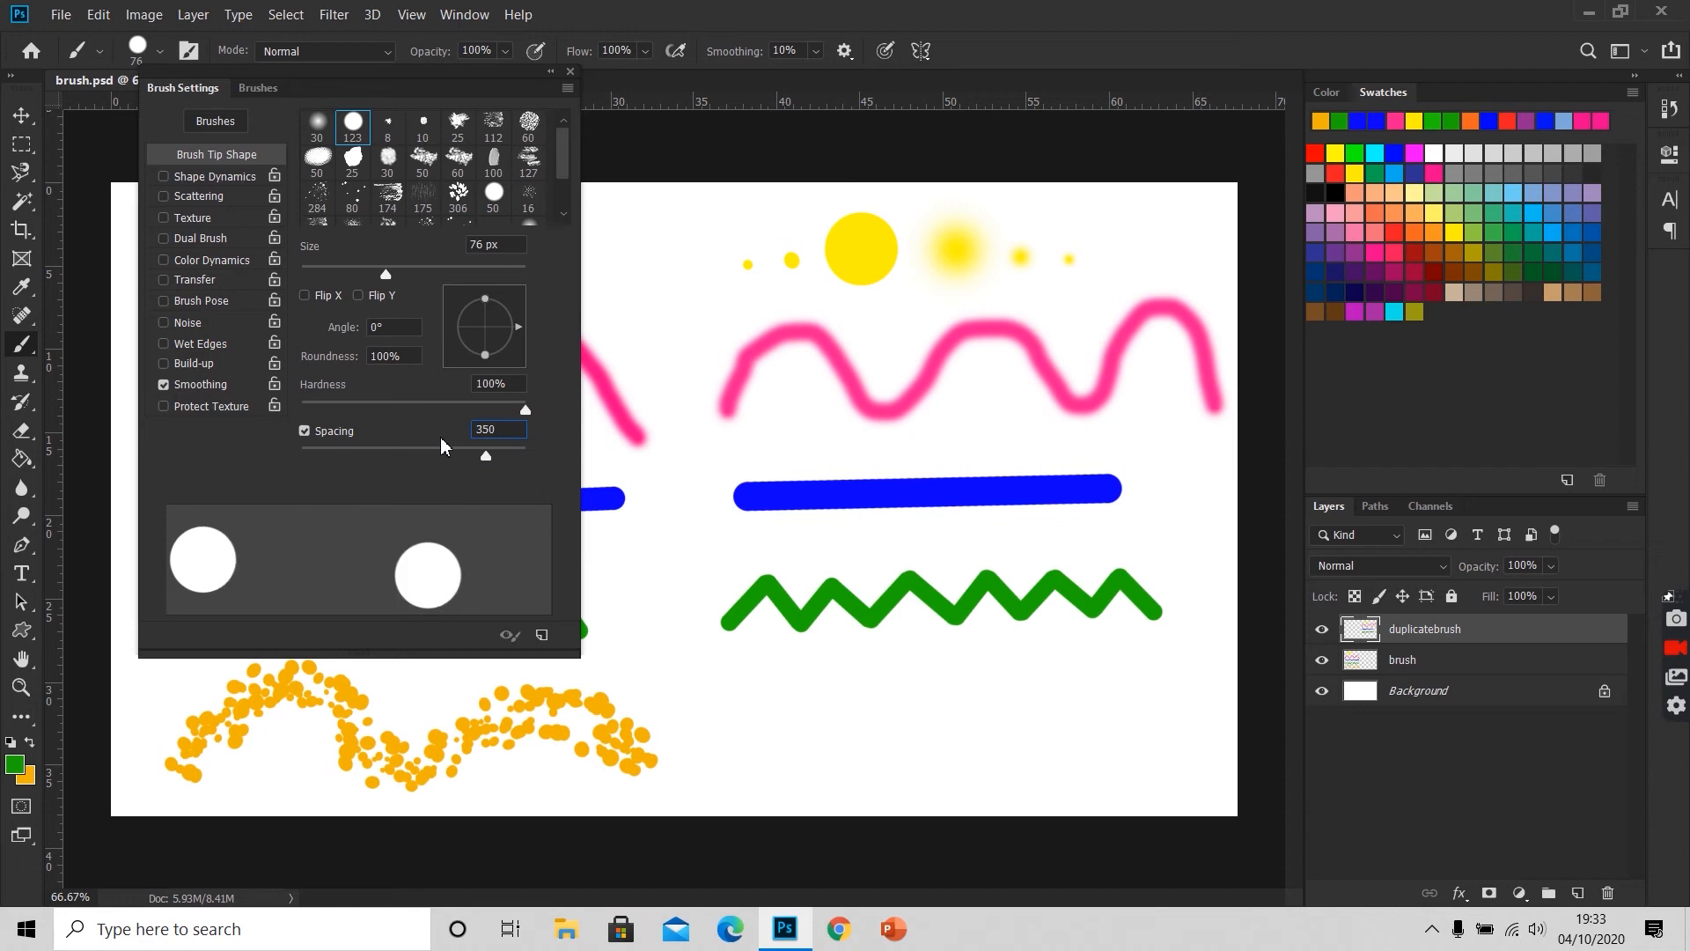
mouse_move(487, 459)
mouse_down()
mouse_move(420, 459)
mouse_move(452, 459)
mouse_up()
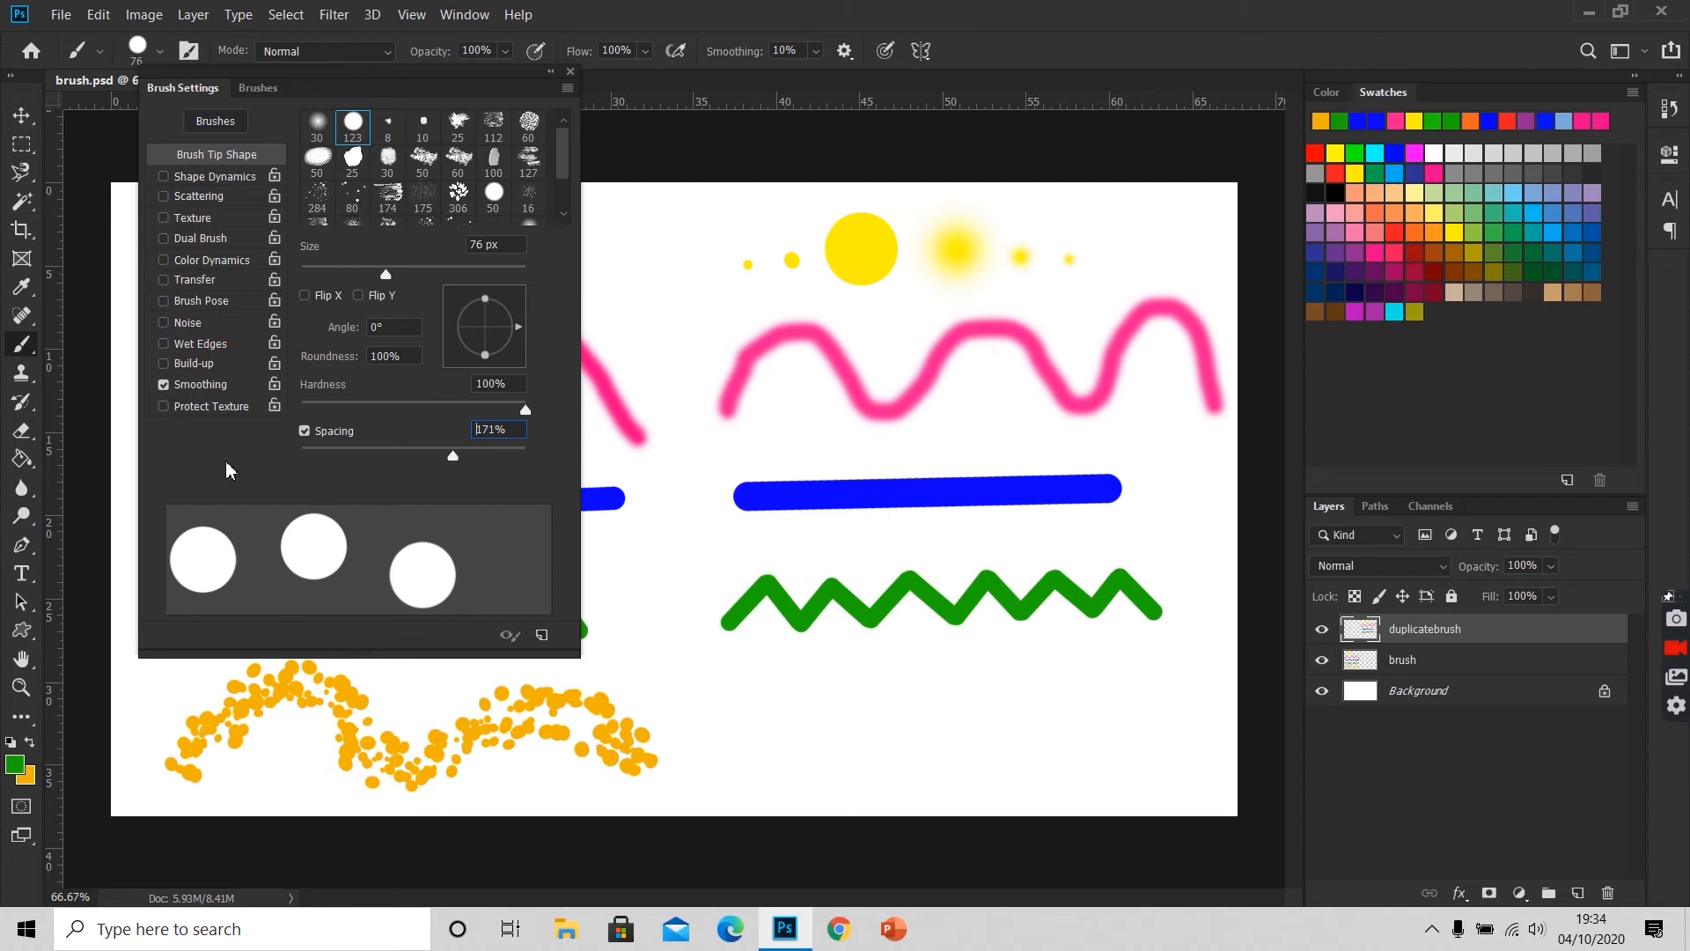
Step: Enable Shape Dynamics with size, angle and roundness jitter at 70% each and a minimum roundness of 65%
click(230, 178)
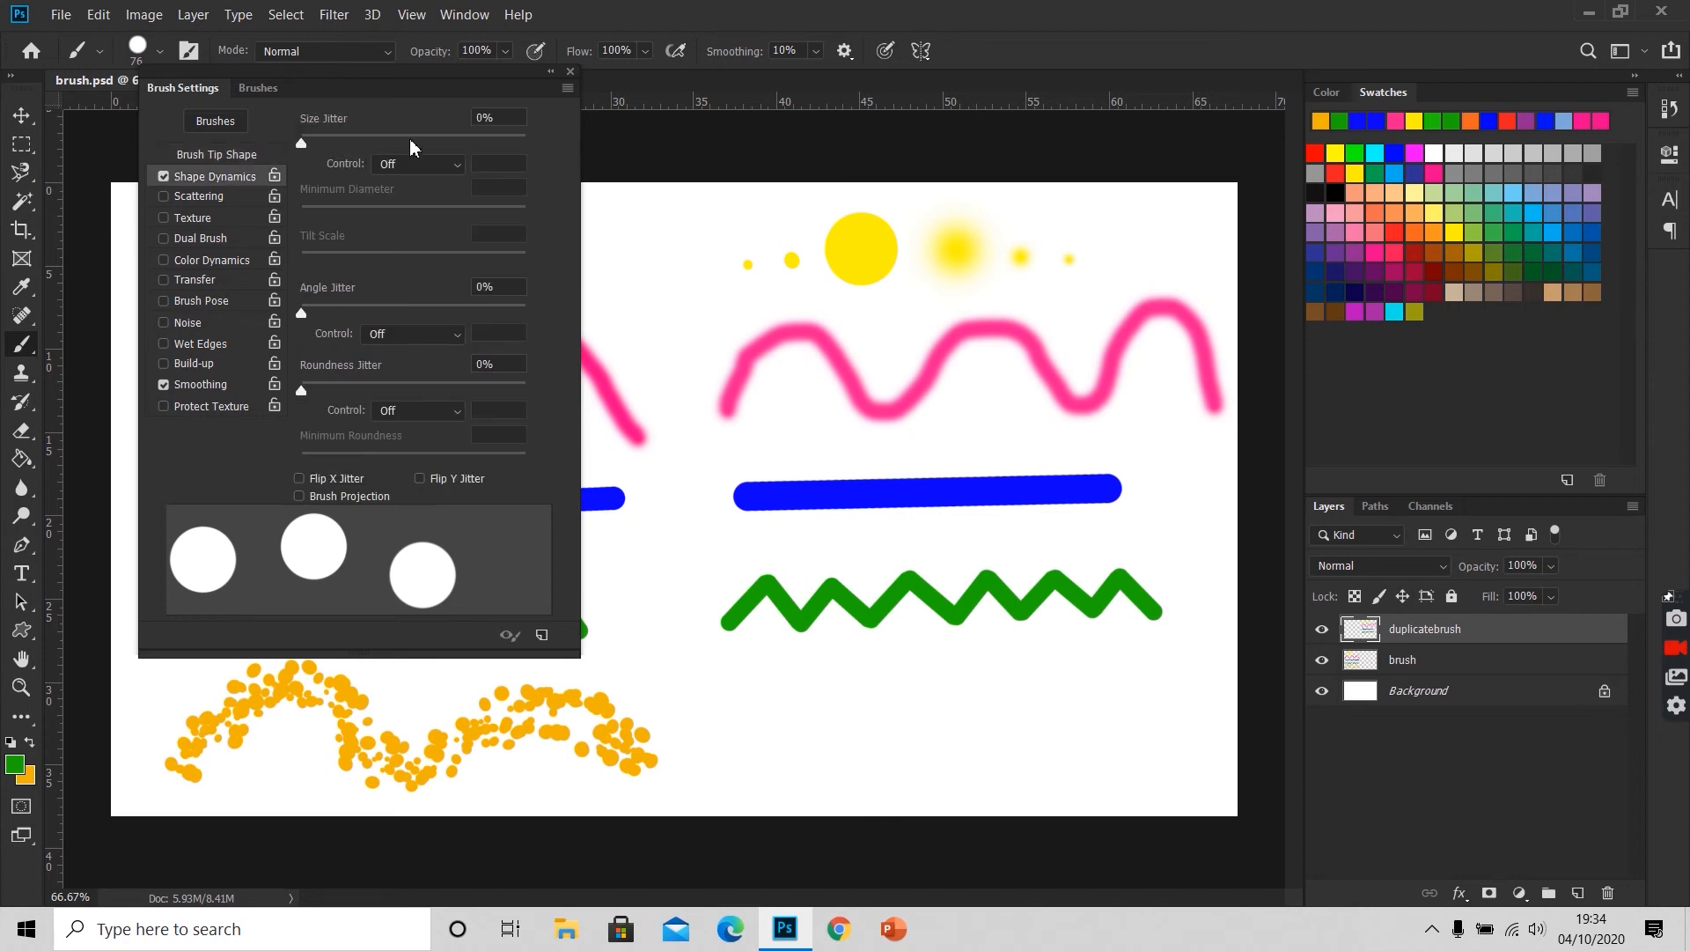
click(507, 117)
text(70)
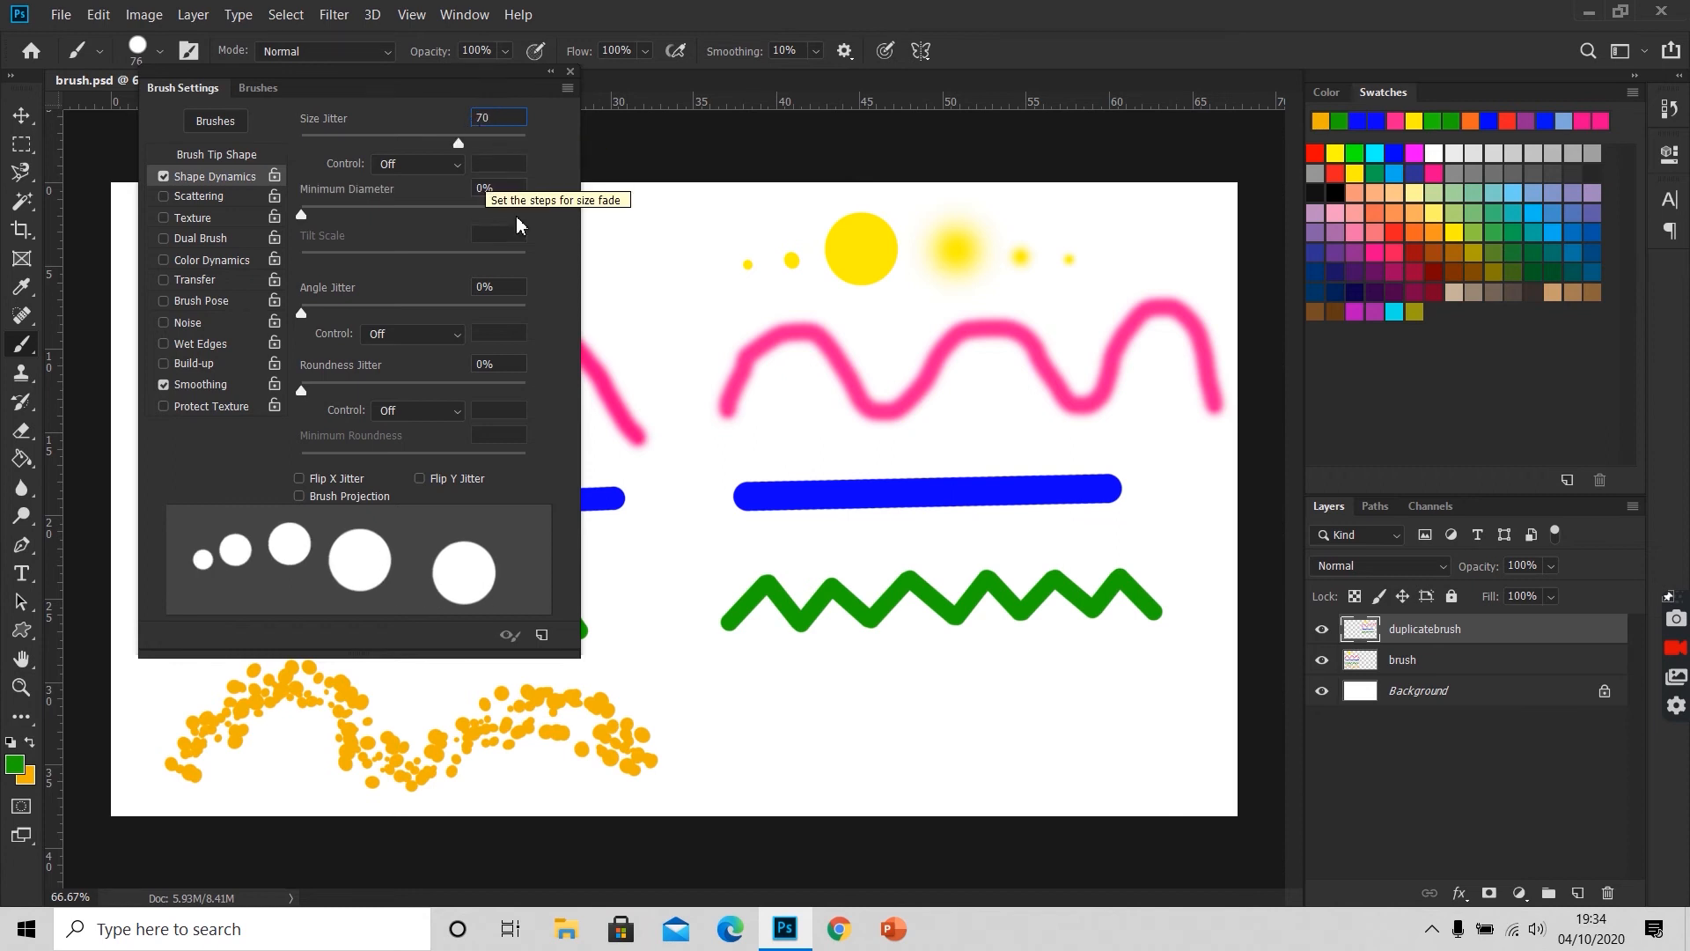
key(Return)
click(475, 287)
text(7)
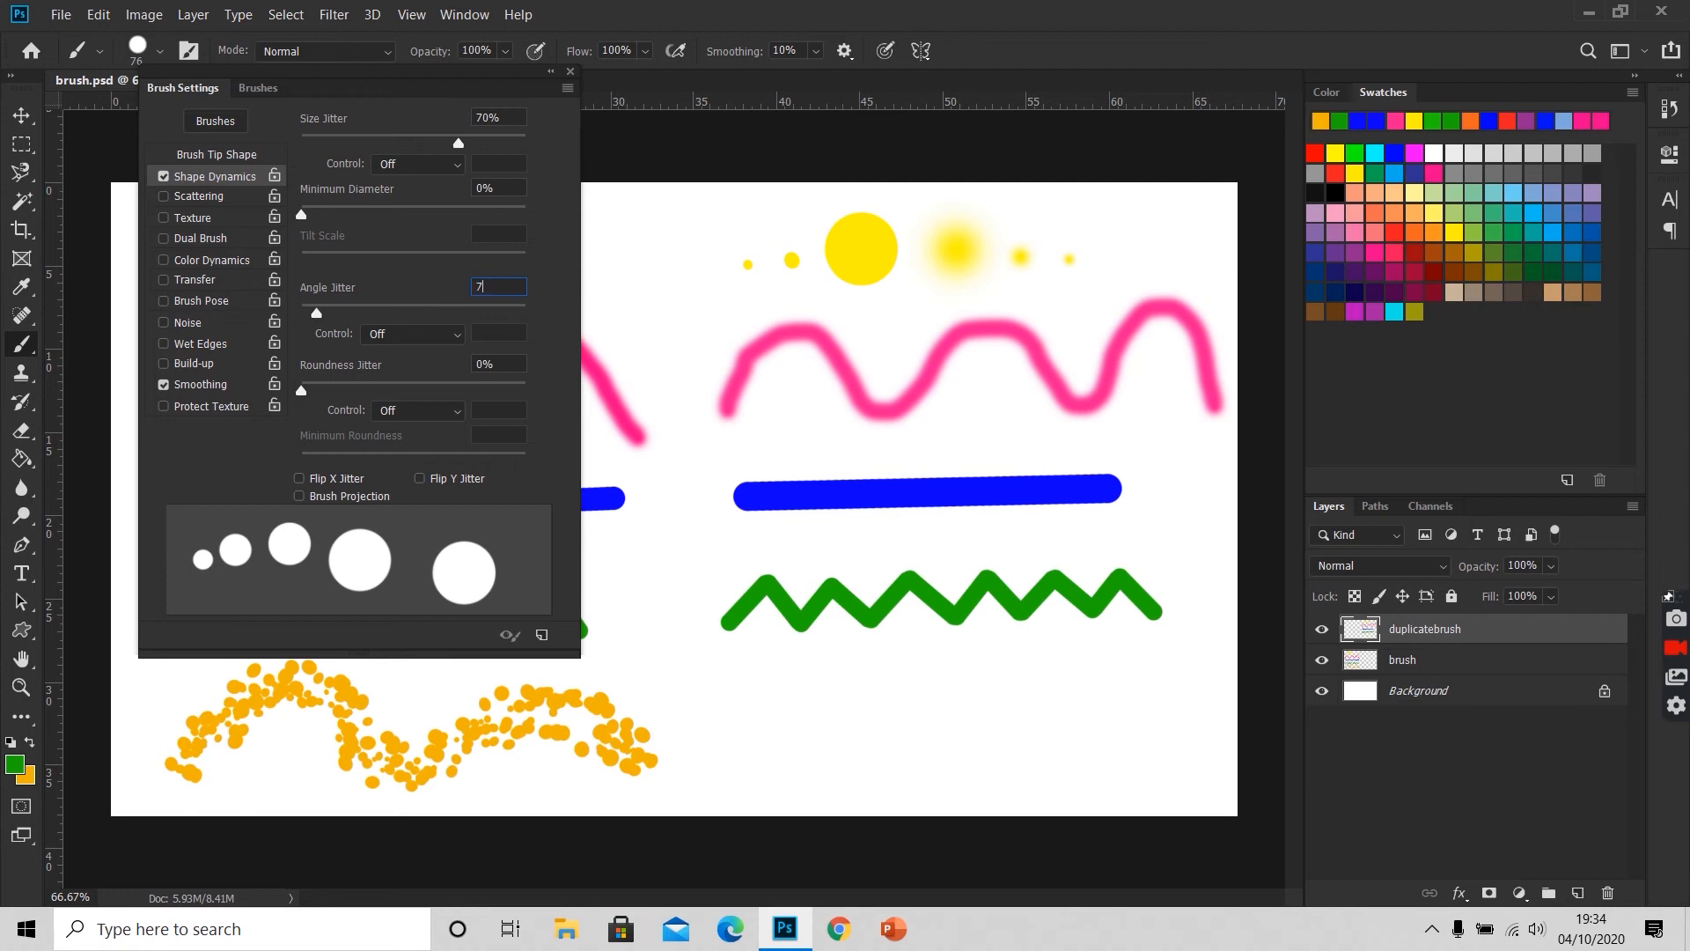
text(0)
key(Tab)
text(70)
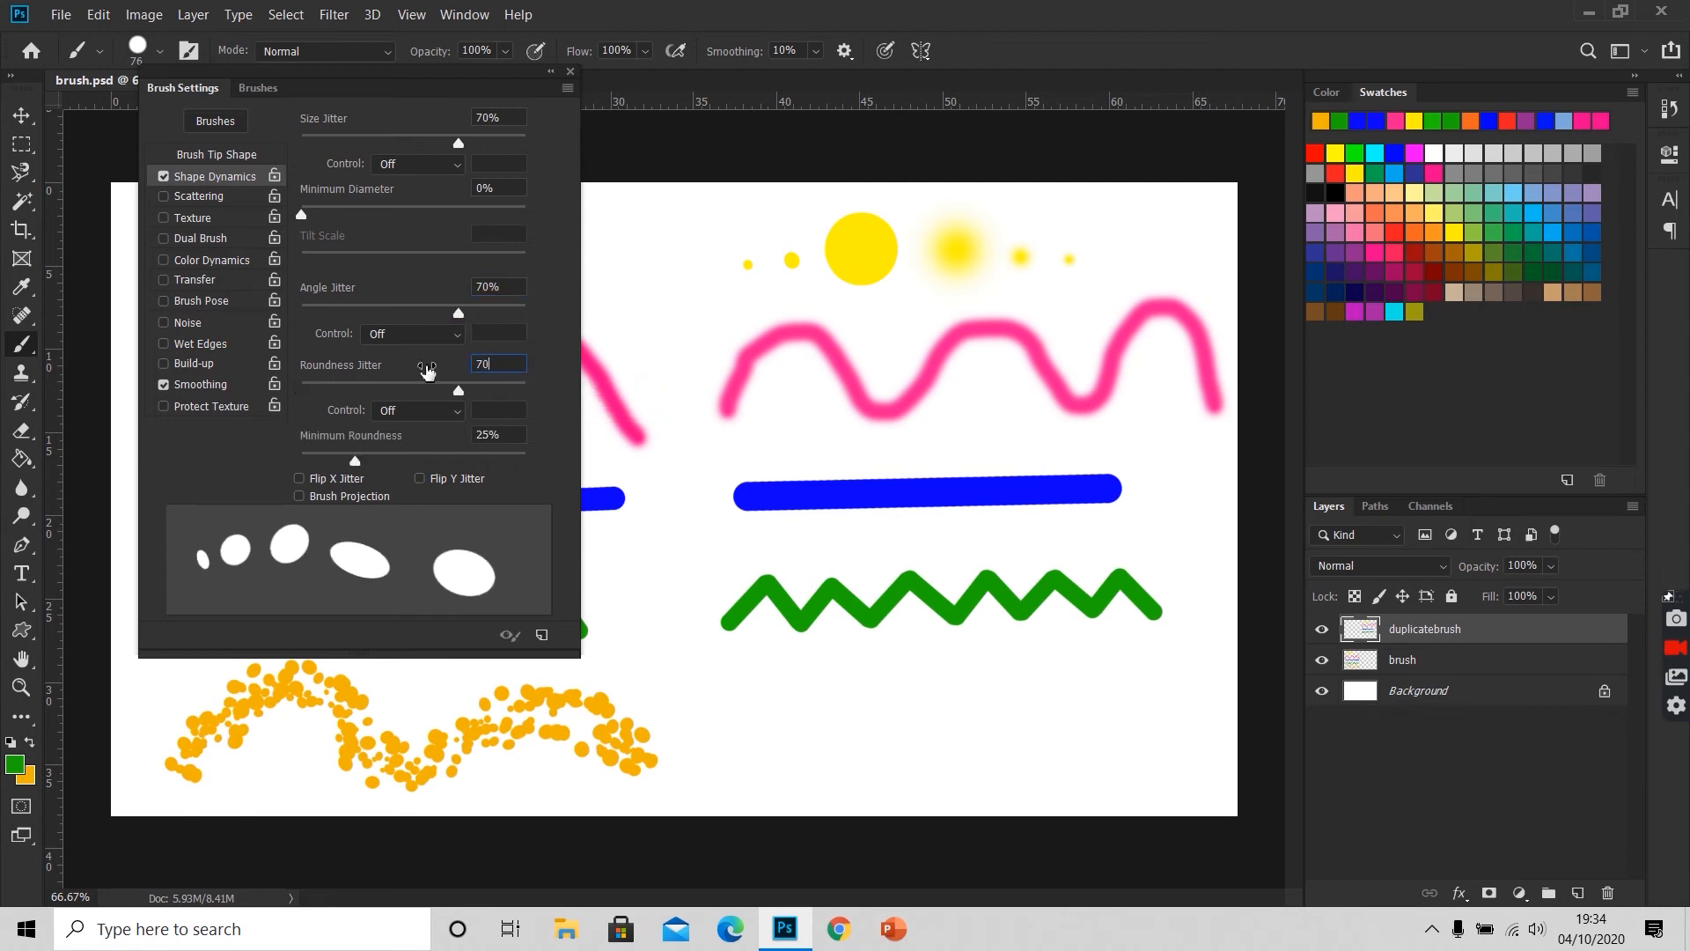
key(Tab)
text(65)
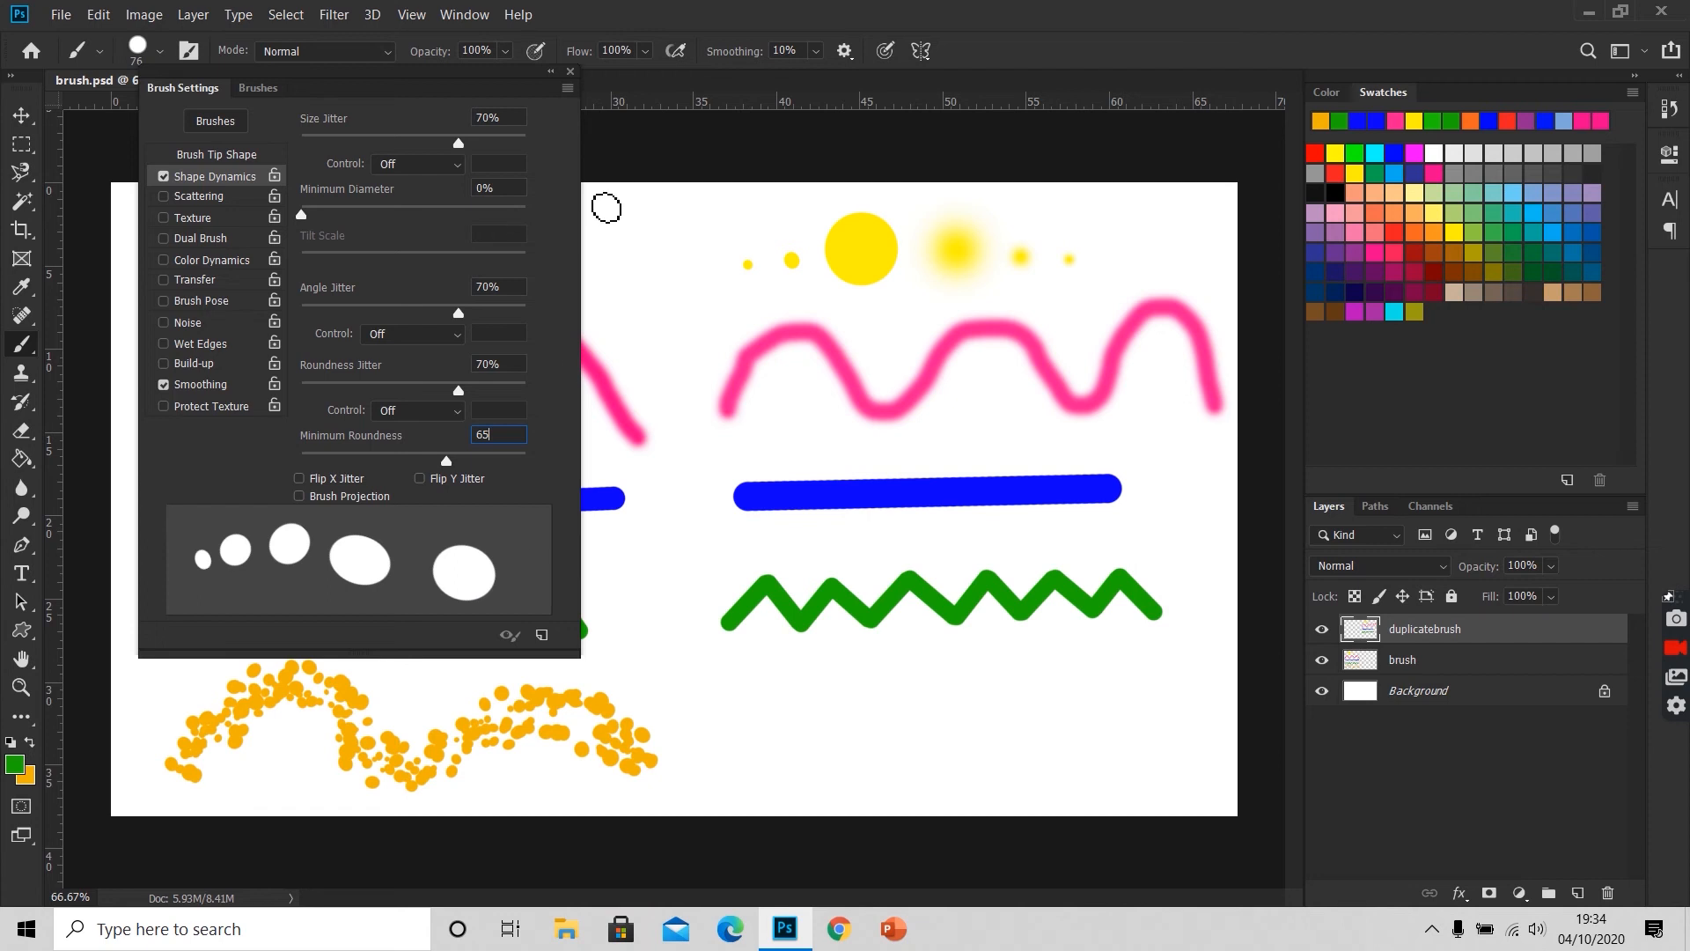
Step: Enable Scattering for the brush with a scatter of 387% and a count of 2
click(236, 201)
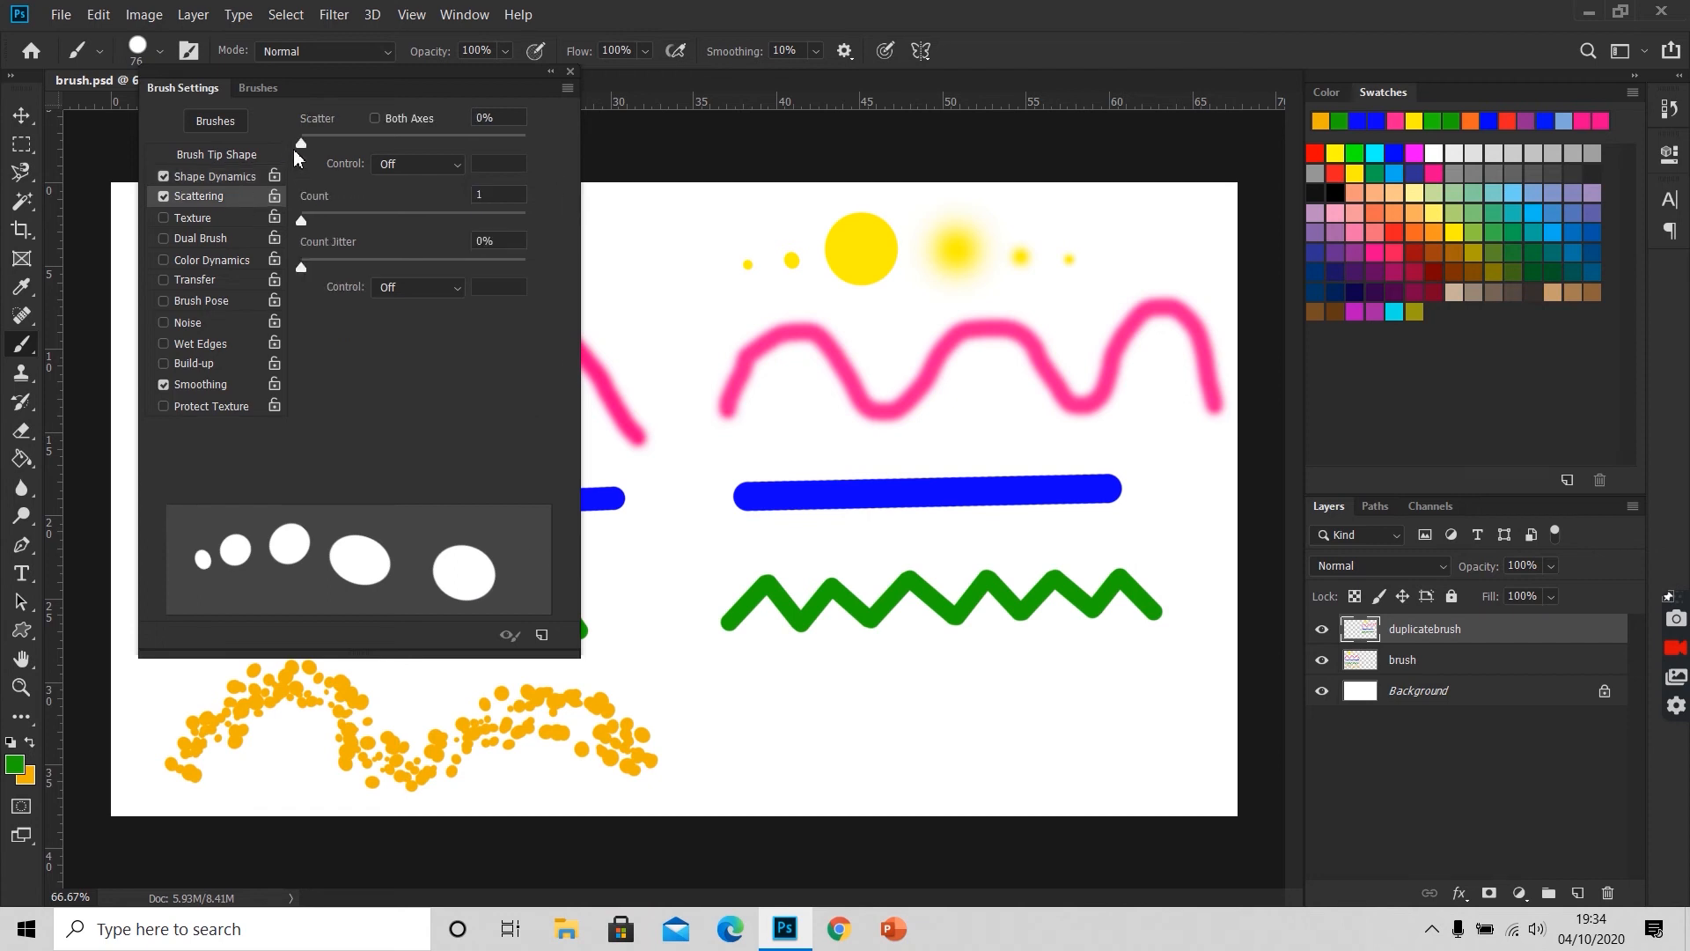
mouse_move(307, 151)
mouse_down()
mouse_move(392, 148)
mouse_move(388, 165)
mouse_up()
drag(303, 222, 320, 222)
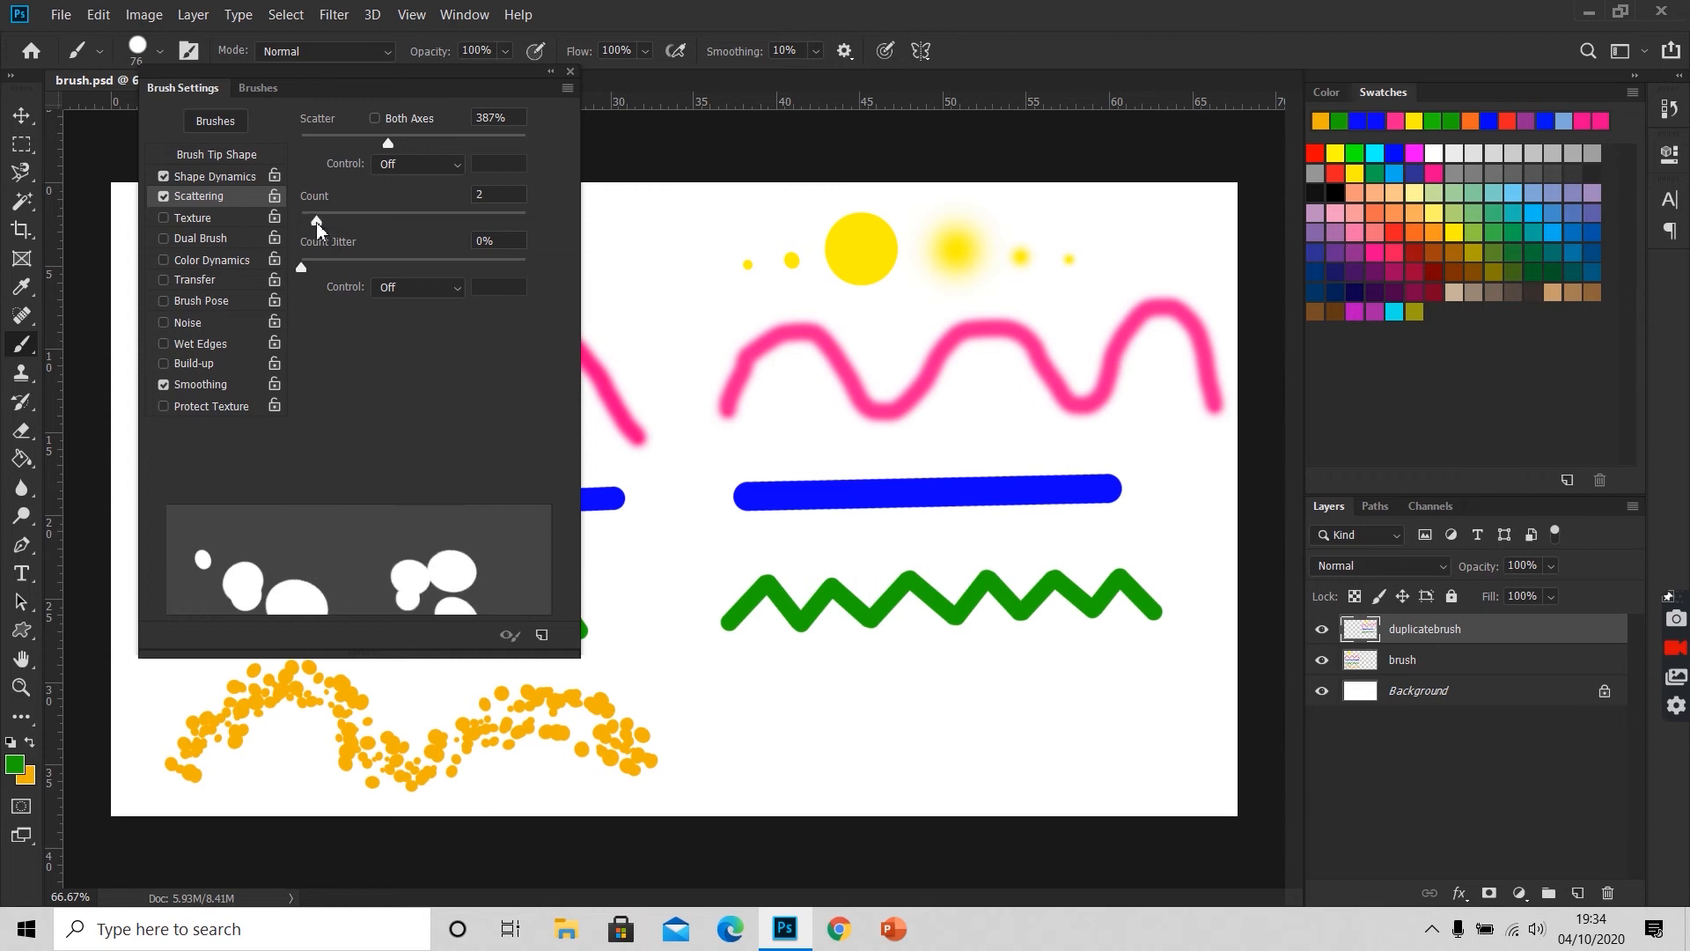
mouse_move(302, 268)
mouse_down()
mouse_move(402, 283)
mouse_move(312, 286)
mouse_up()
Step: Paint a scattered orange test wave beneath the new green zigzag at 113% scatter and undo it
mouse_move(744, 726)
mouse_down()
mouse_move(836, 698)
mouse_move(917, 752)
mouse_move(961, 754)
mouse_move(1105, 689)
mouse_move(1140, 700)
mouse_up()
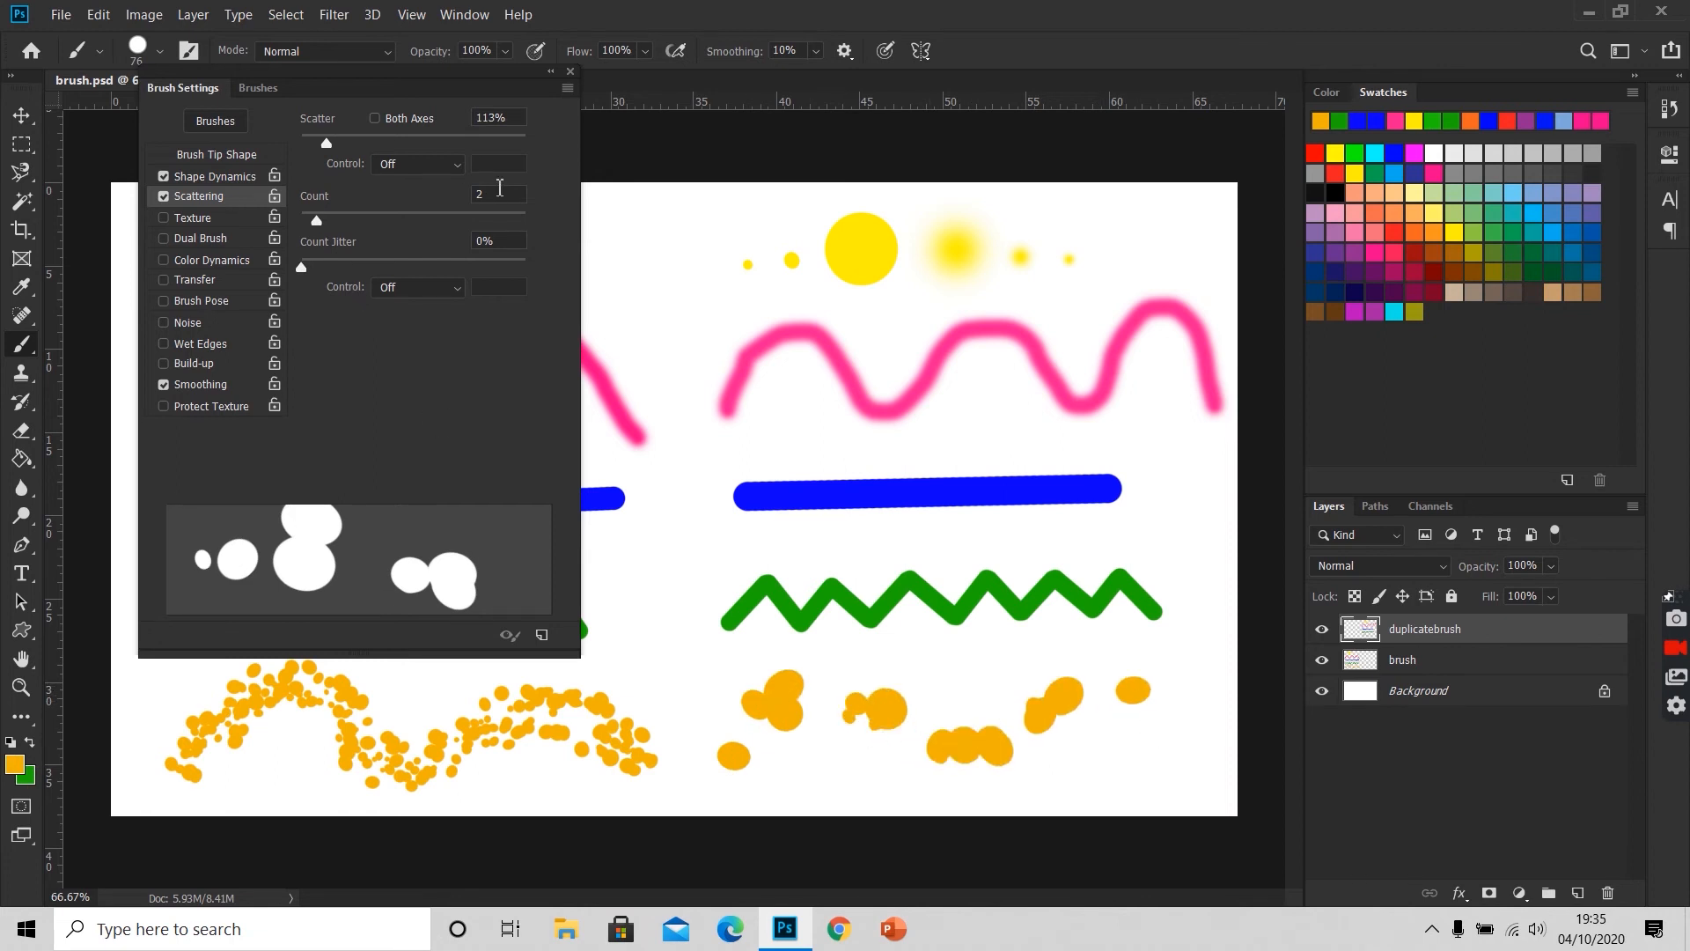
key(ctrl+z)
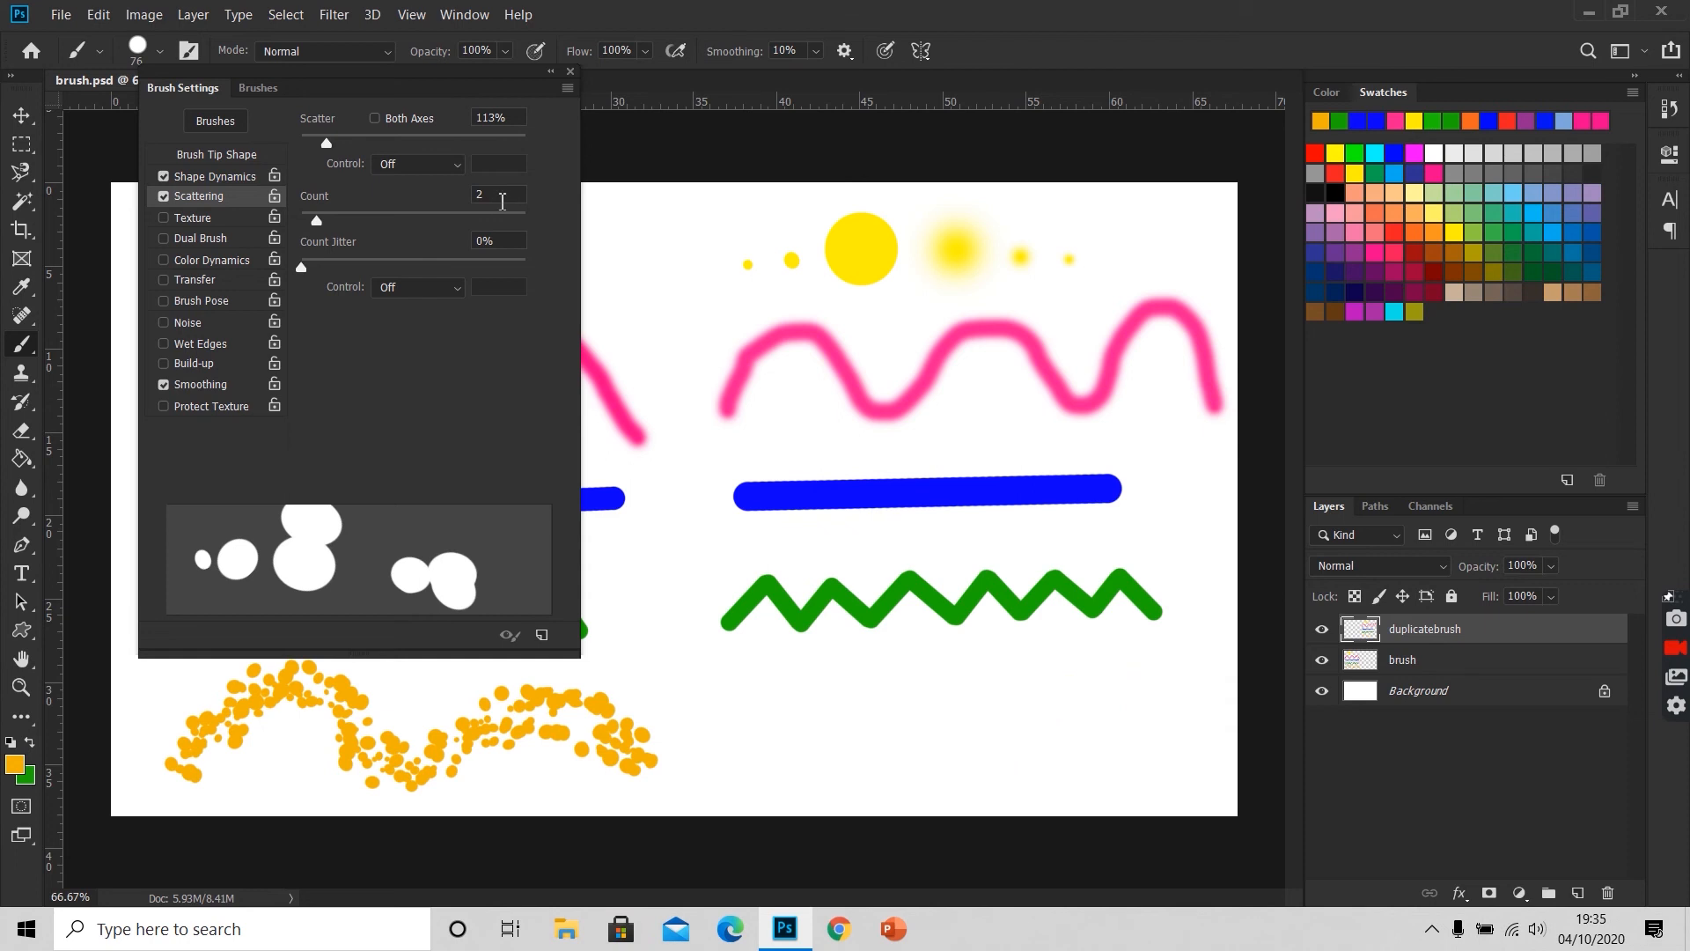
Step: Raise the scattering count to the maximum of 16, leaving the count jitter at 0%
click(502, 201)
text(900)
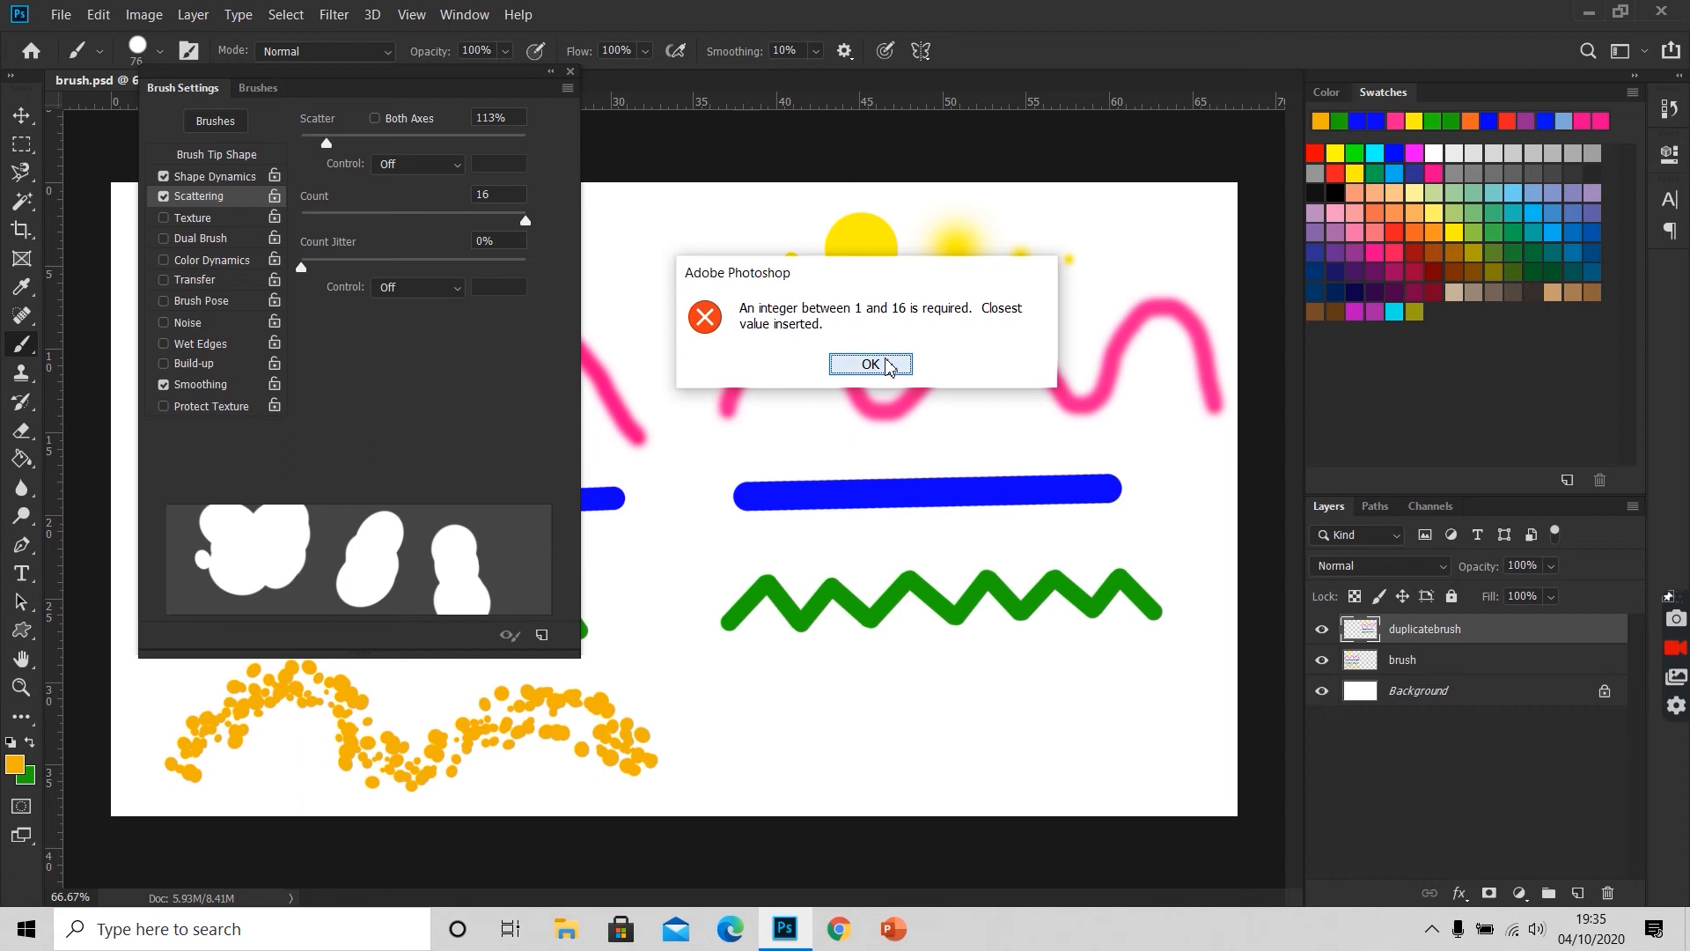
click(888, 365)
mouse_move(304, 268)
mouse_down()
mouse_move(566, 282)
mouse_move(283, 286)
mouse_up()
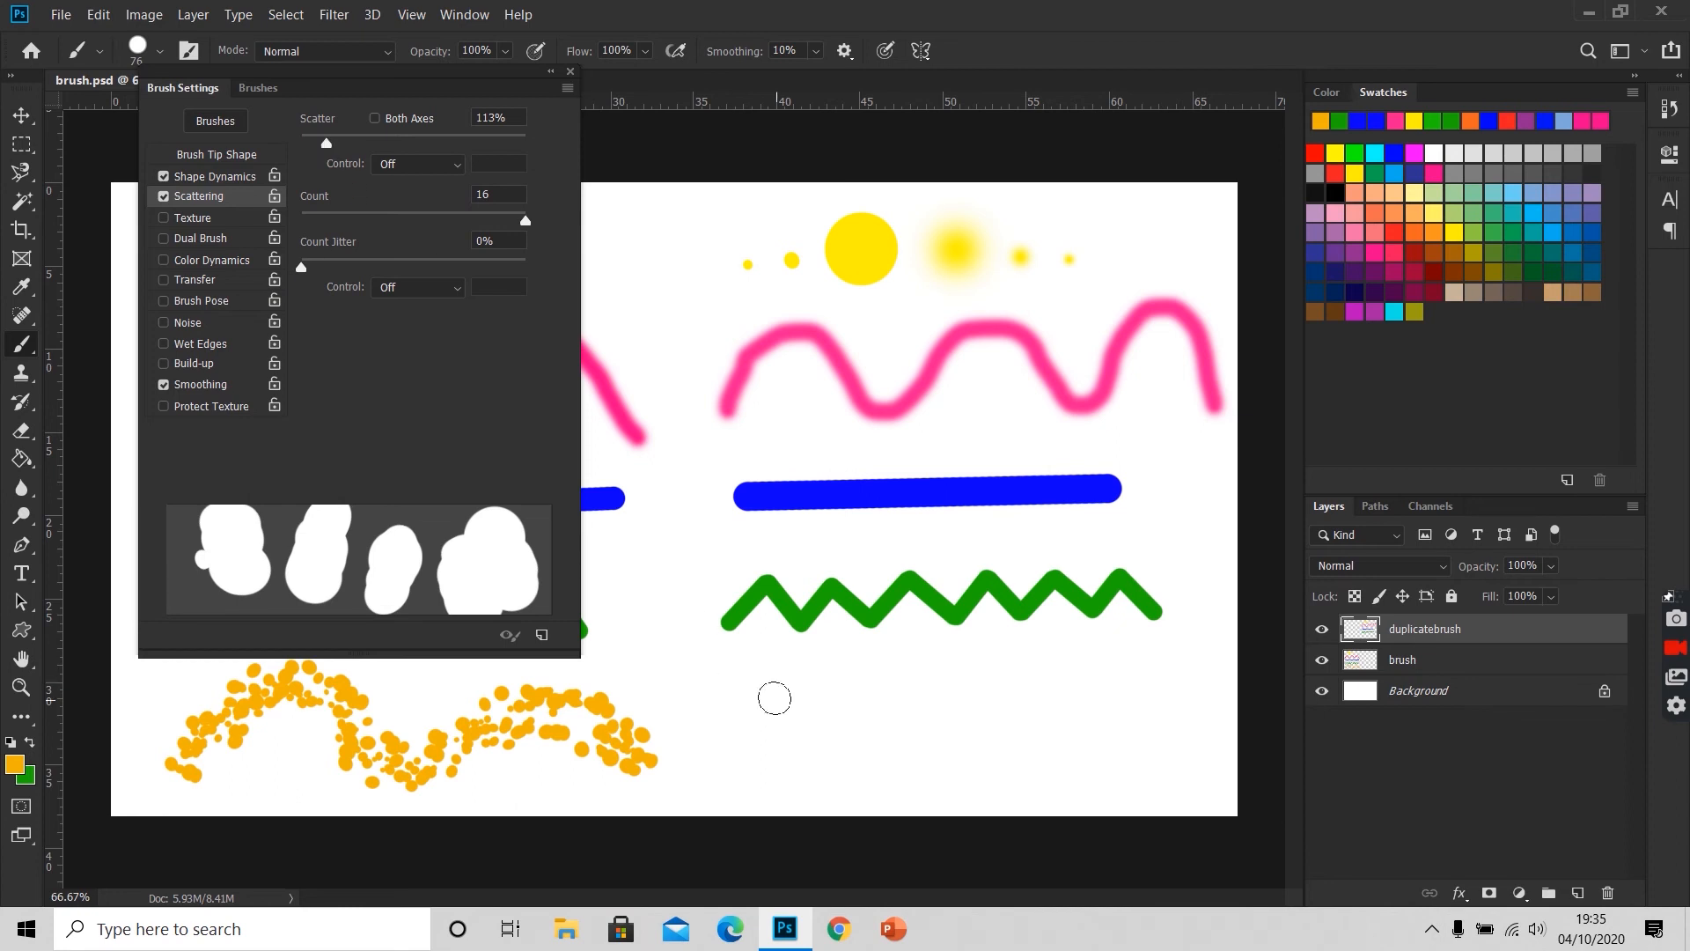
Step: Reduce the brush to 25 px and paint a scattered orange wave beneath the new green zigzag
key(bracketleft)
key(bracketleft)
key(bracketleft)
key(bracketleft)
key(bracketleft)
key(bracketleft)
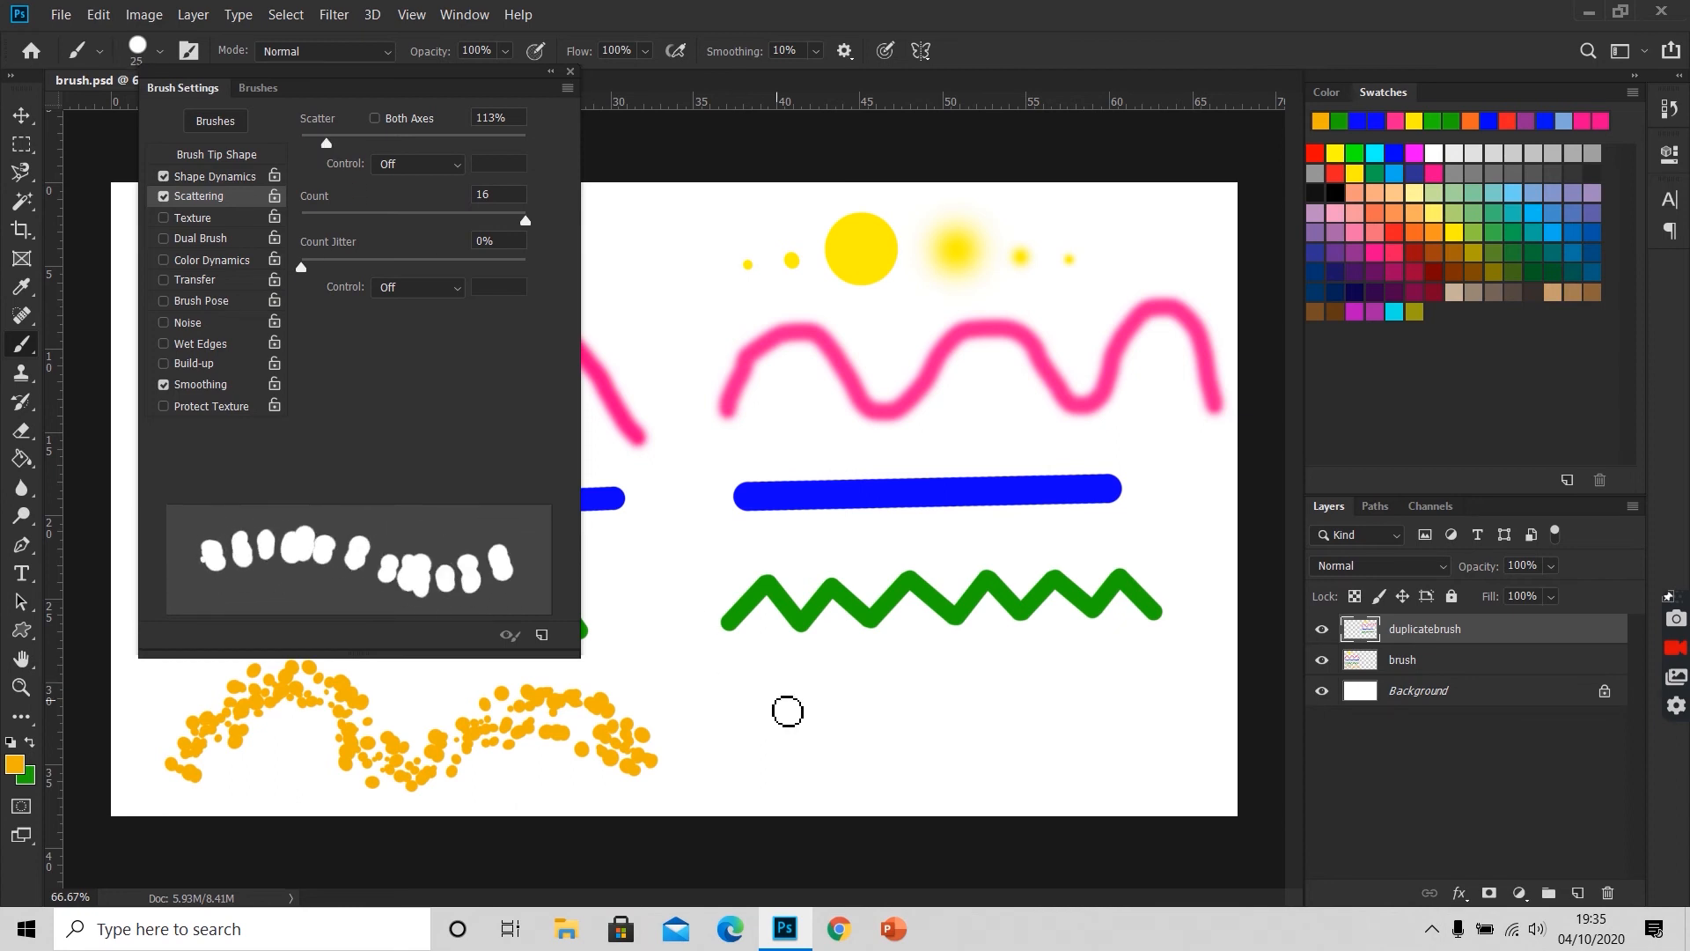
mouse_move(742, 764)
mouse_down()
mouse_move(815, 700)
mouse_move(848, 704)
mouse_move(927, 780)
mouse_move(977, 723)
mouse_move(1037, 692)
mouse_move(1136, 765)
mouse_move(1206, 695)
mouse_up()
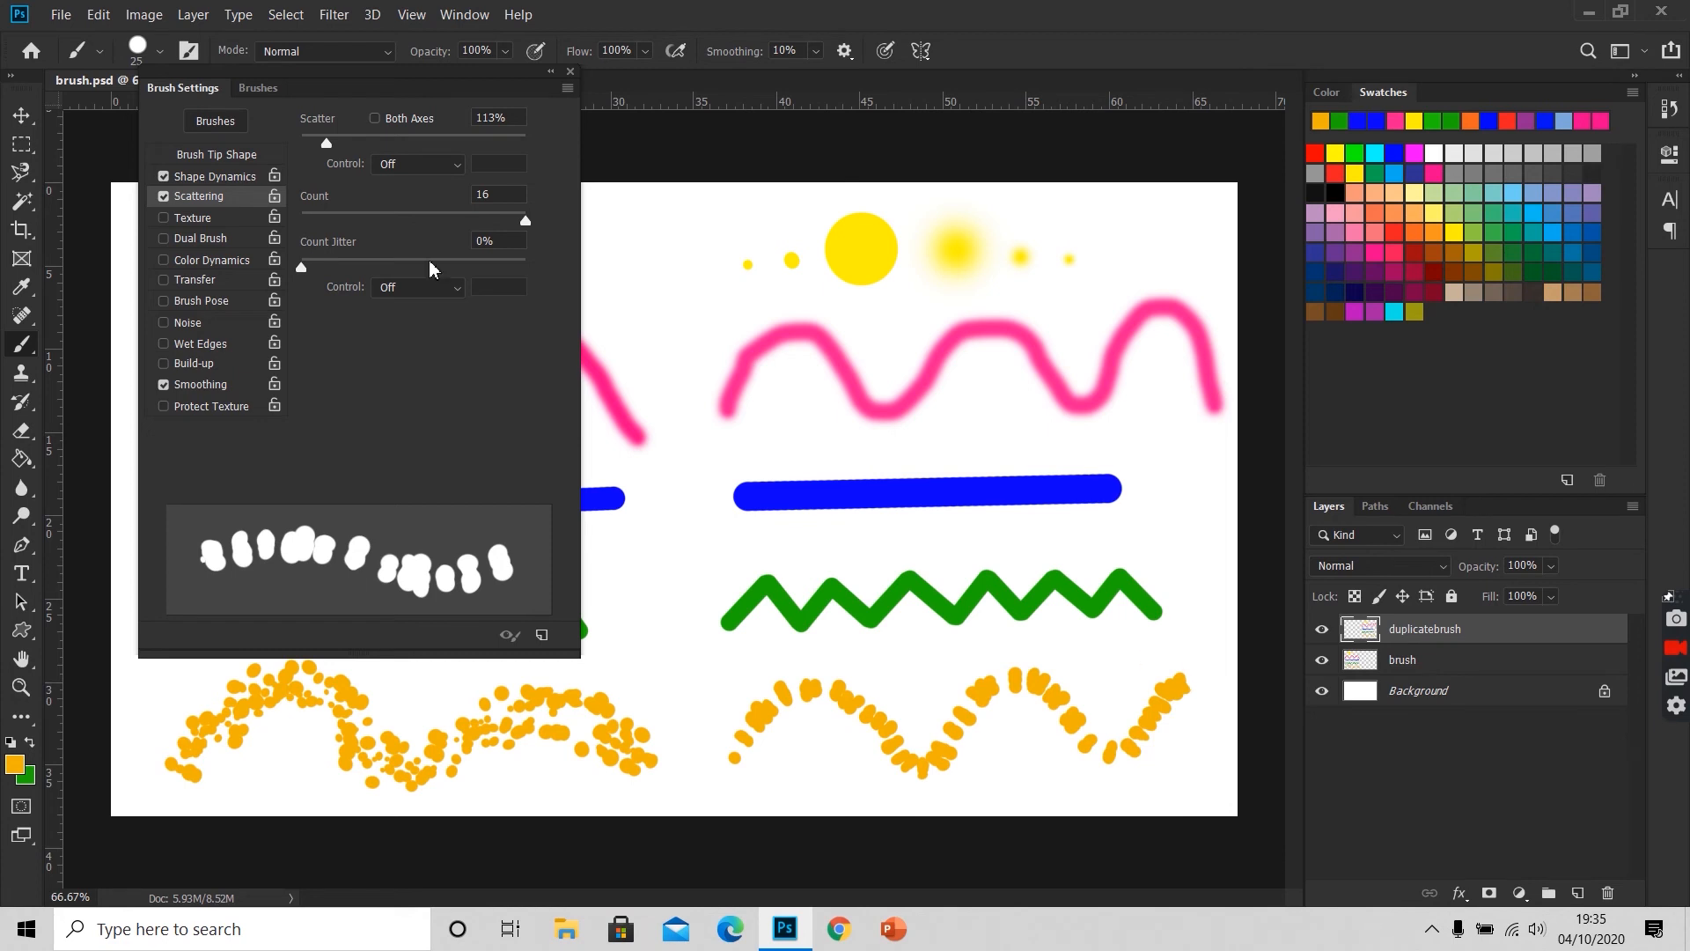
Step: Replace the new orange wave with one painted at 387% scatter, and close the brush settings
drag(328, 144, 389, 146)
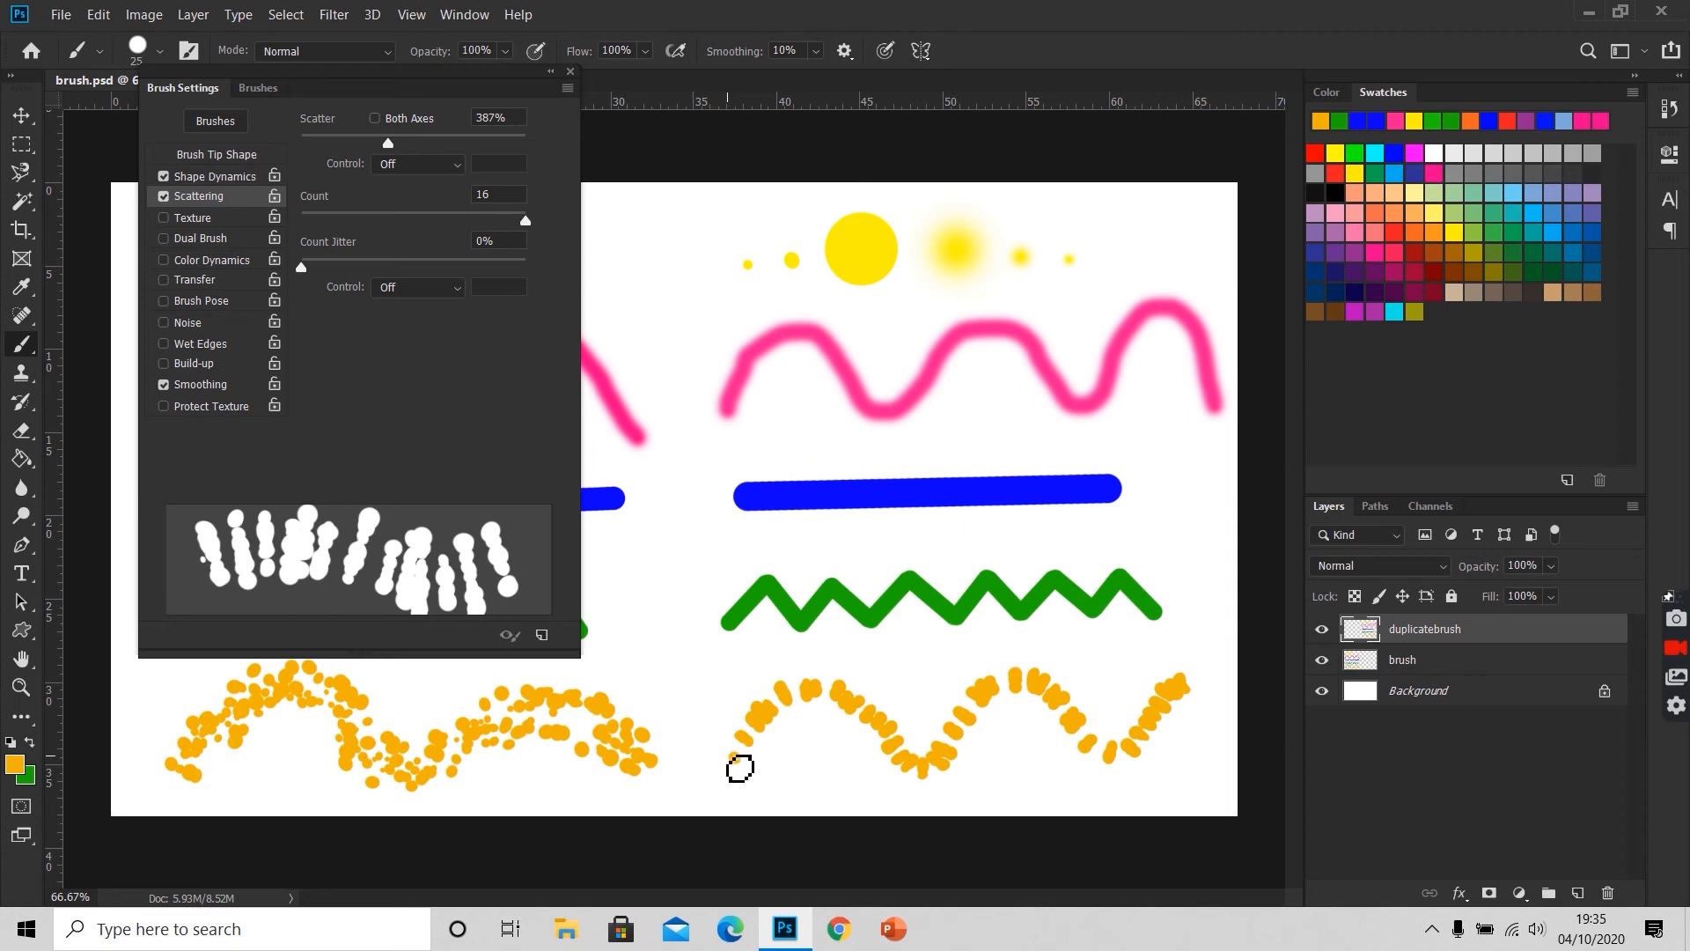
key(ctrl+z)
mouse_move(740, 768)
mouse_down()
mouse_move(817, 702)
mouse_move(892, 703)
mouse_move(958, 745)
mouse_move(1059, 692)
mouse_move(1145, 692)
mouse_move(1175, 718)
mouse_up()
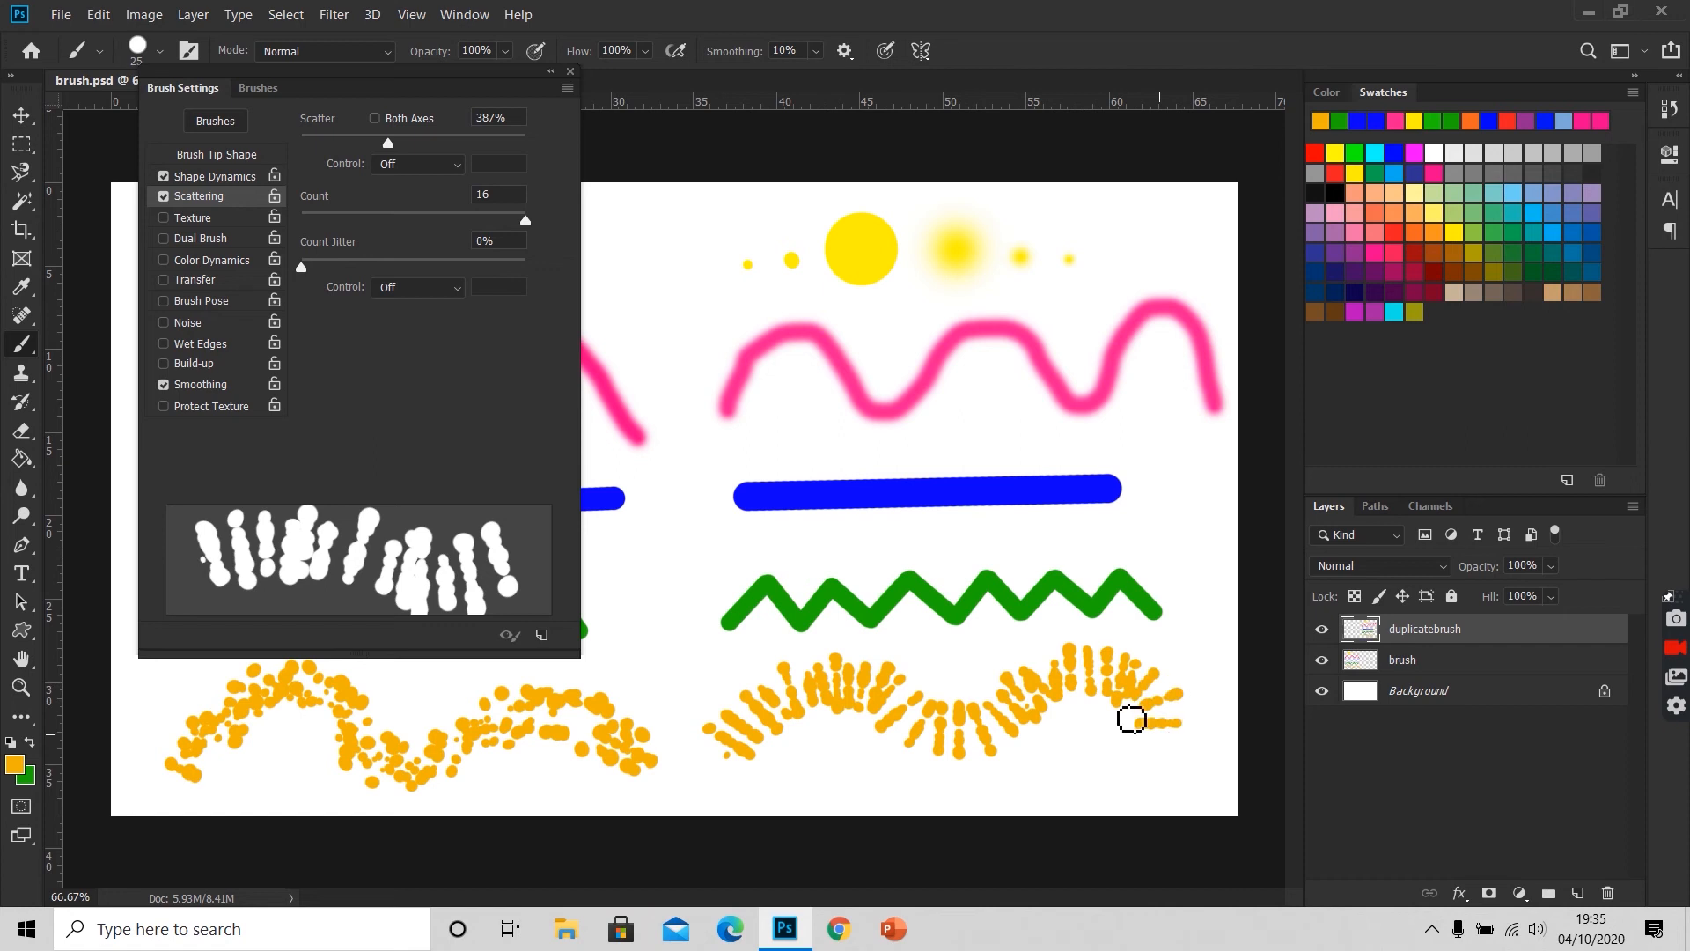
click(243, 178)
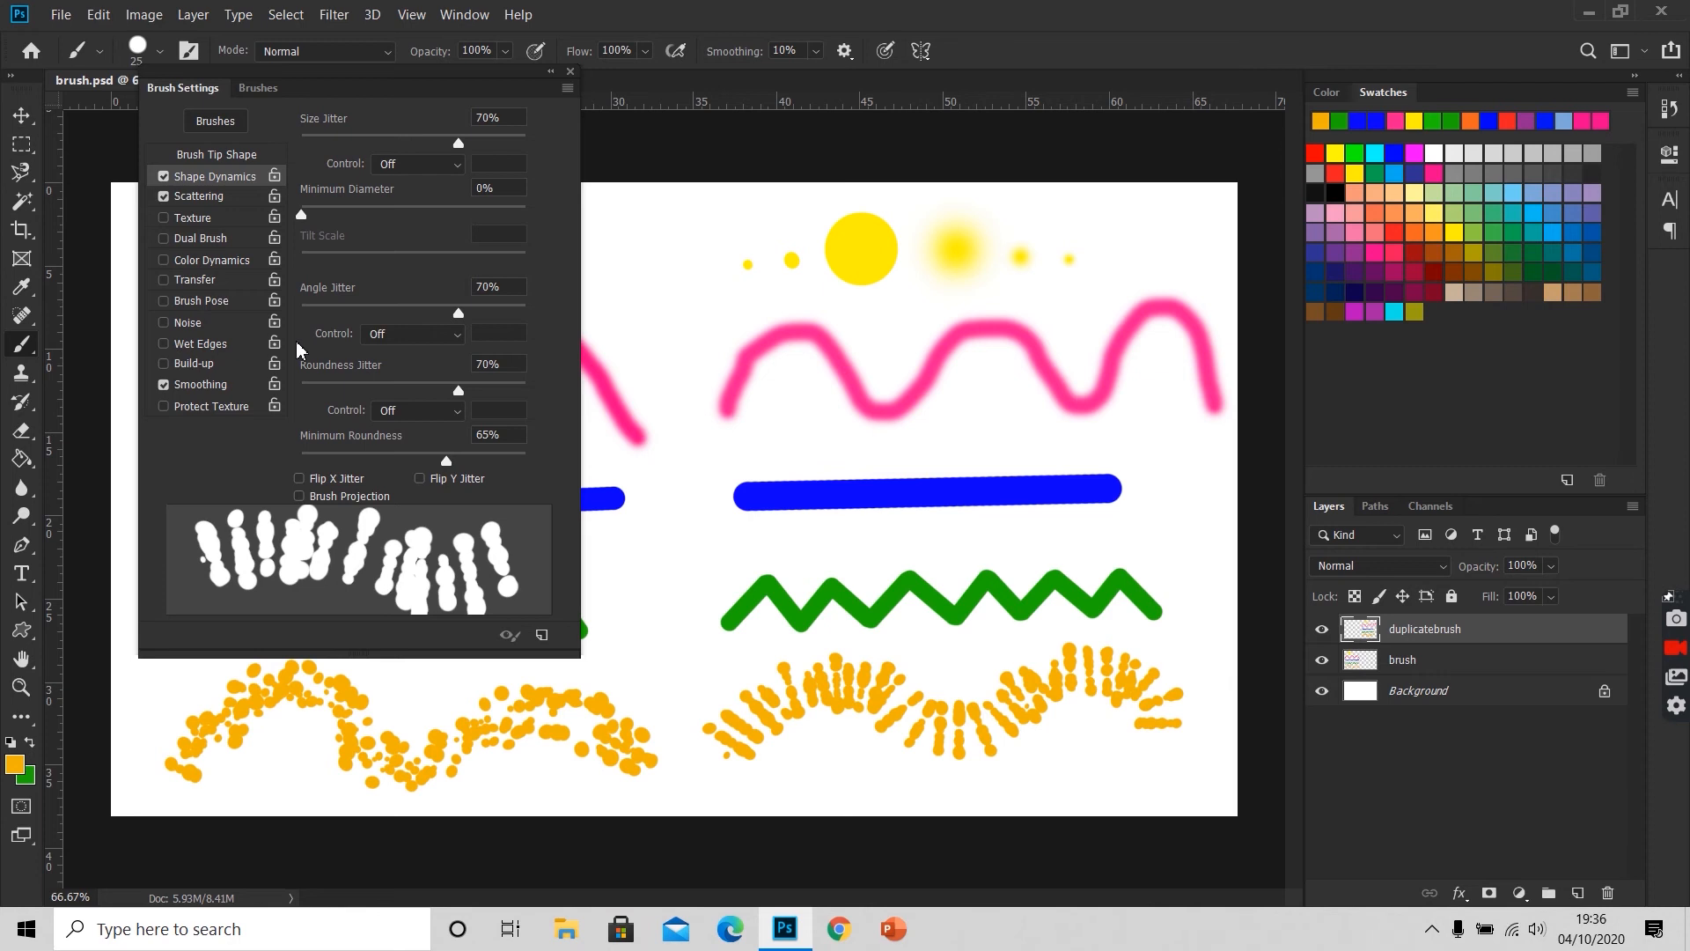
click(570, 71)
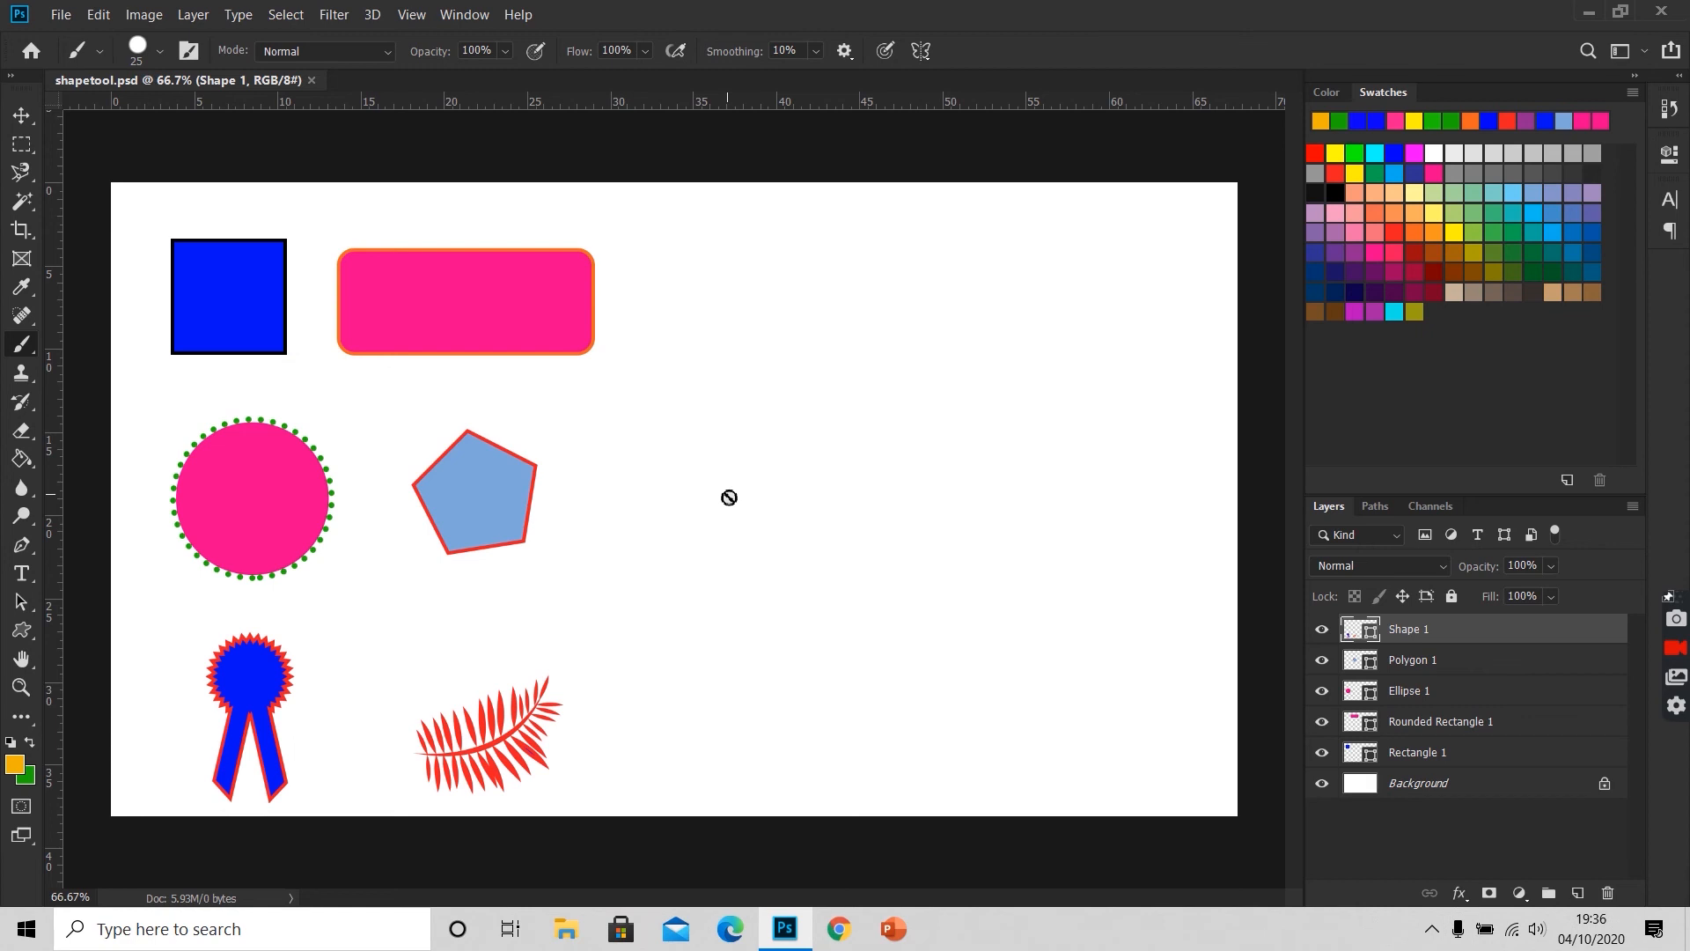
Step: In shapetool.psd, draw a rectangle about 230 × 209 px on a new layer beside the sample shapes, filled with the blue sampled from the existing square
key(u)
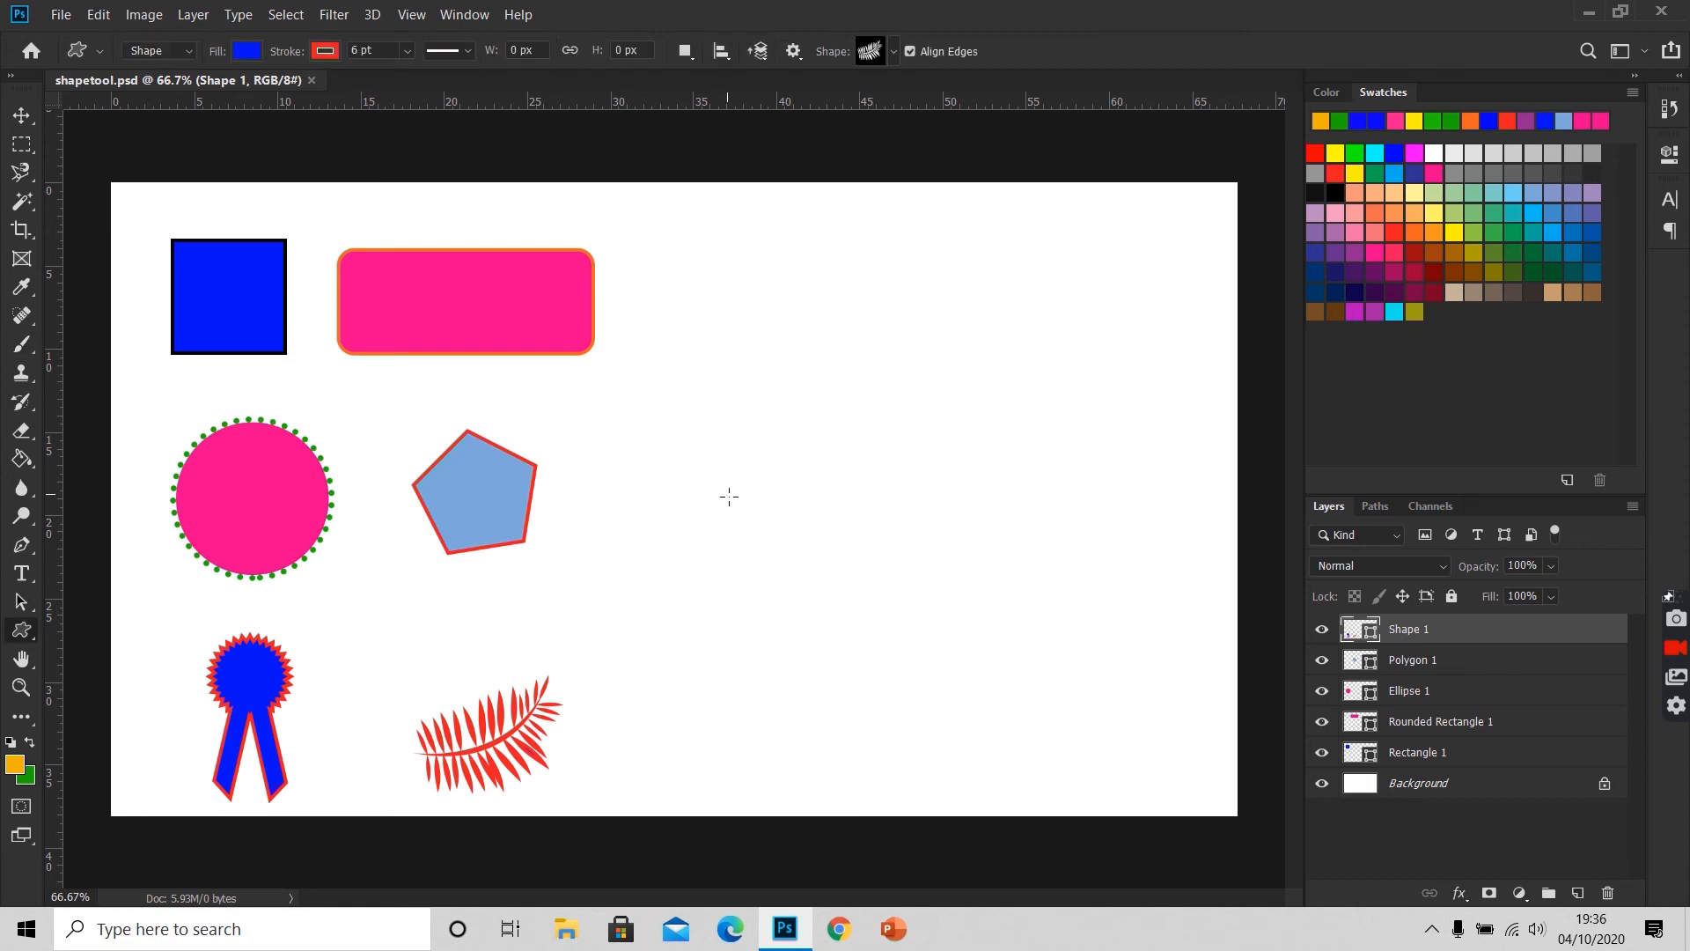
right_click(30, 633)
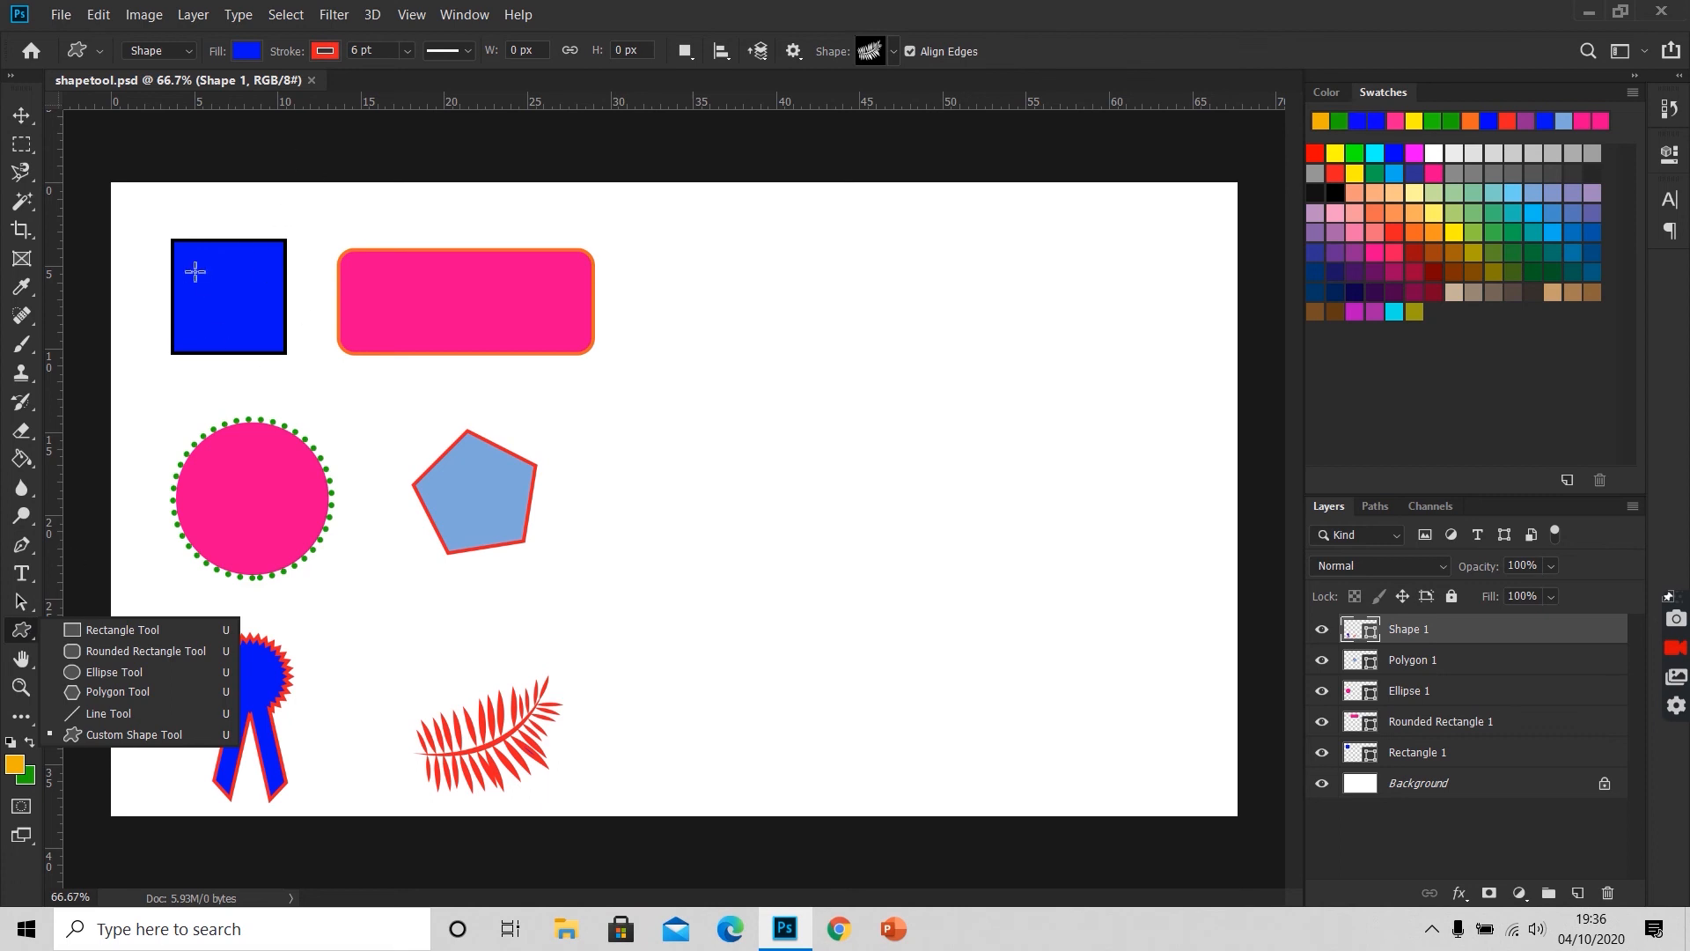
click(147, 637)
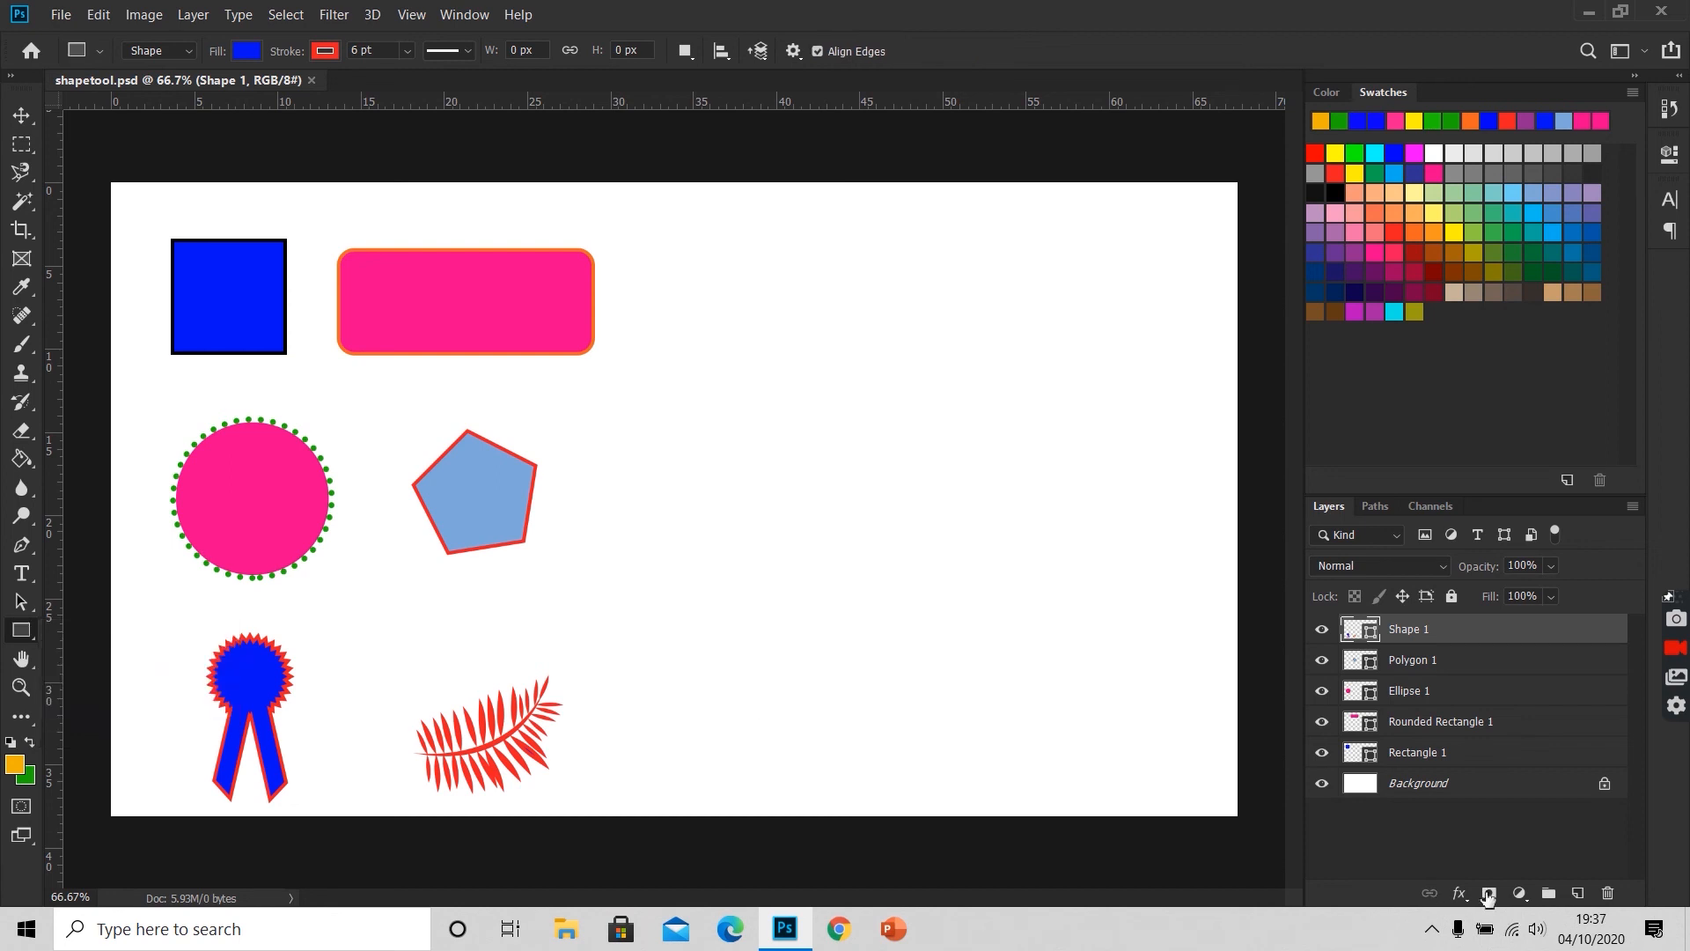
click(1578, 894)
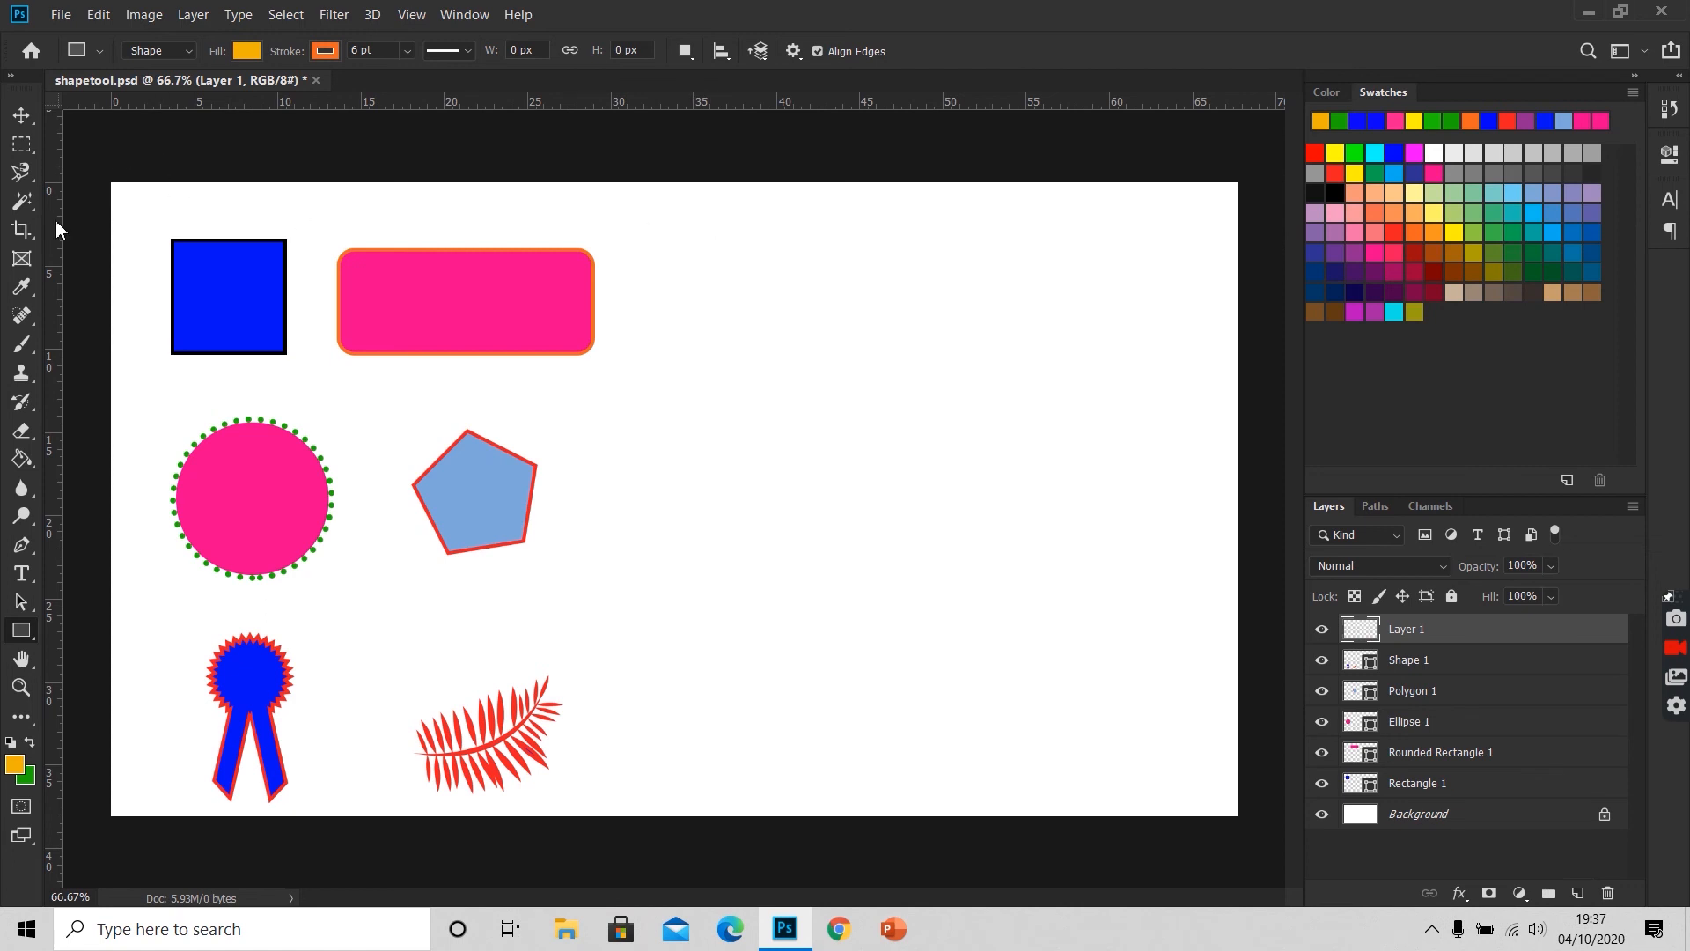
key(i)
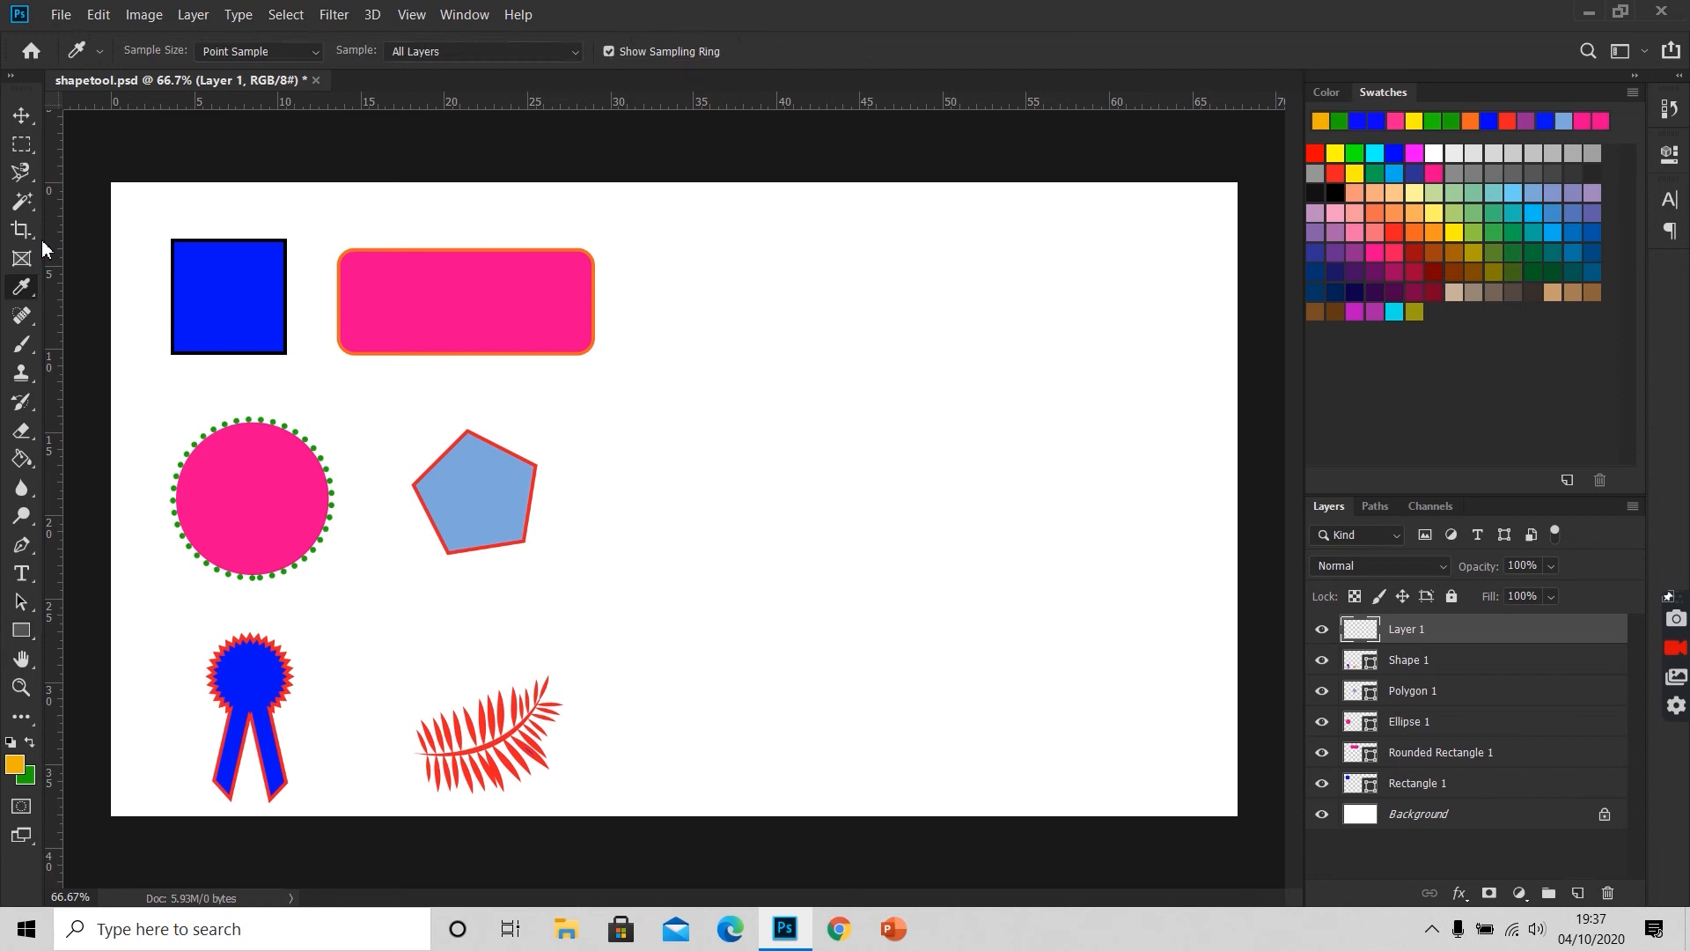
click(243, 297)
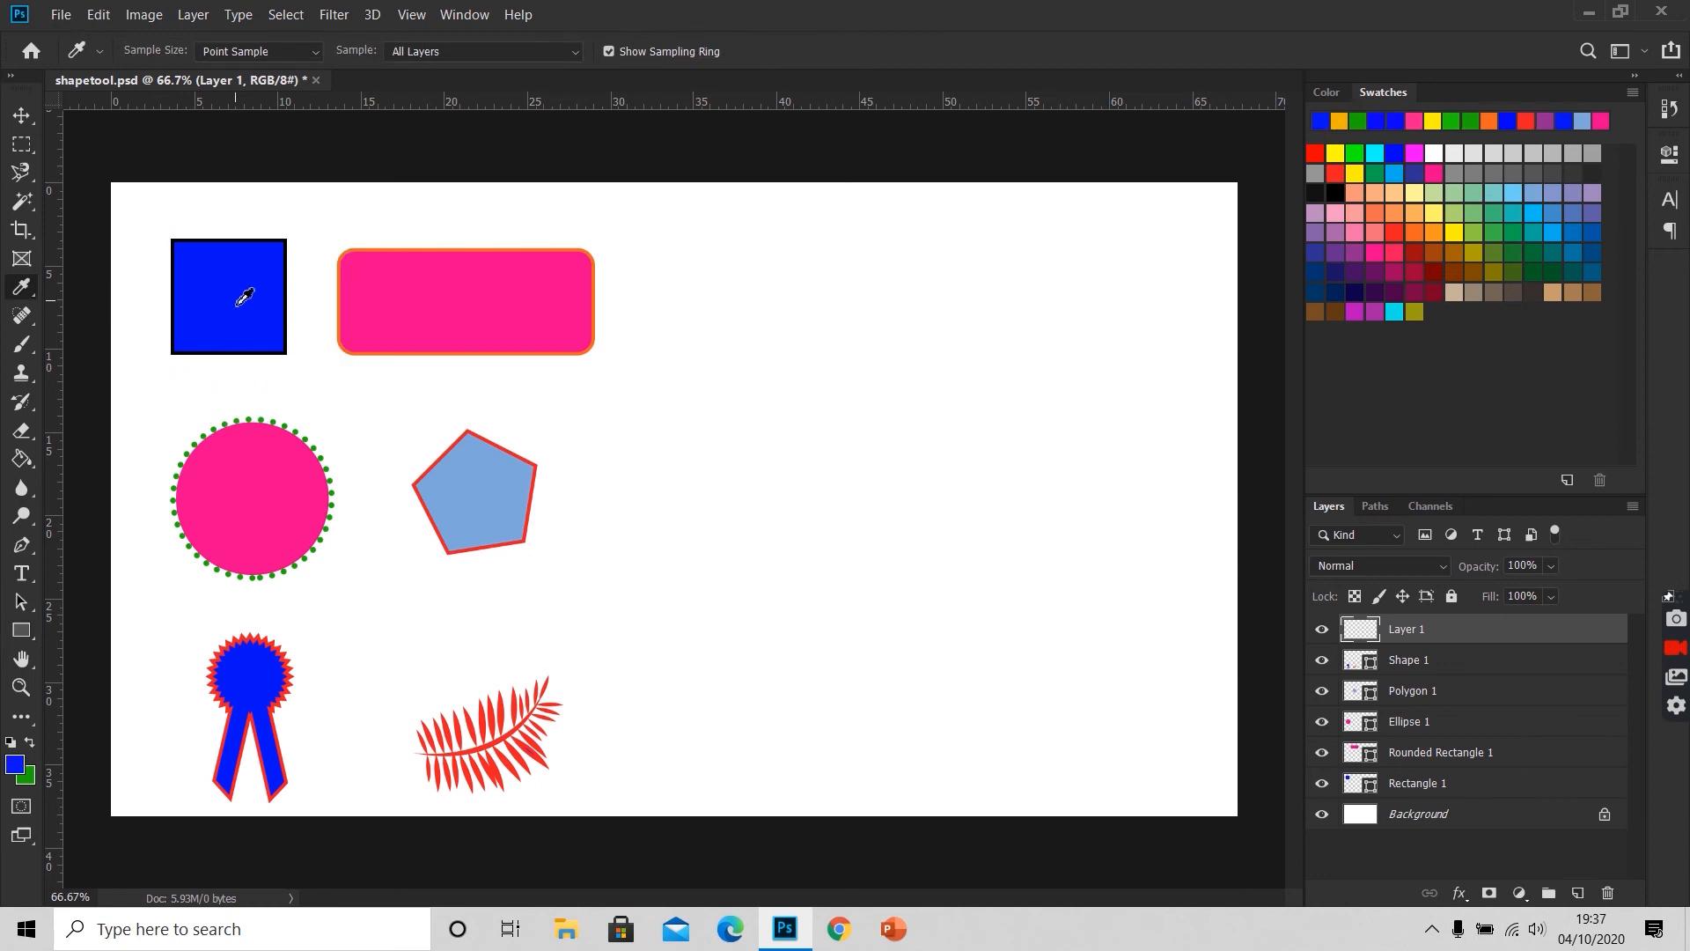
key(u)
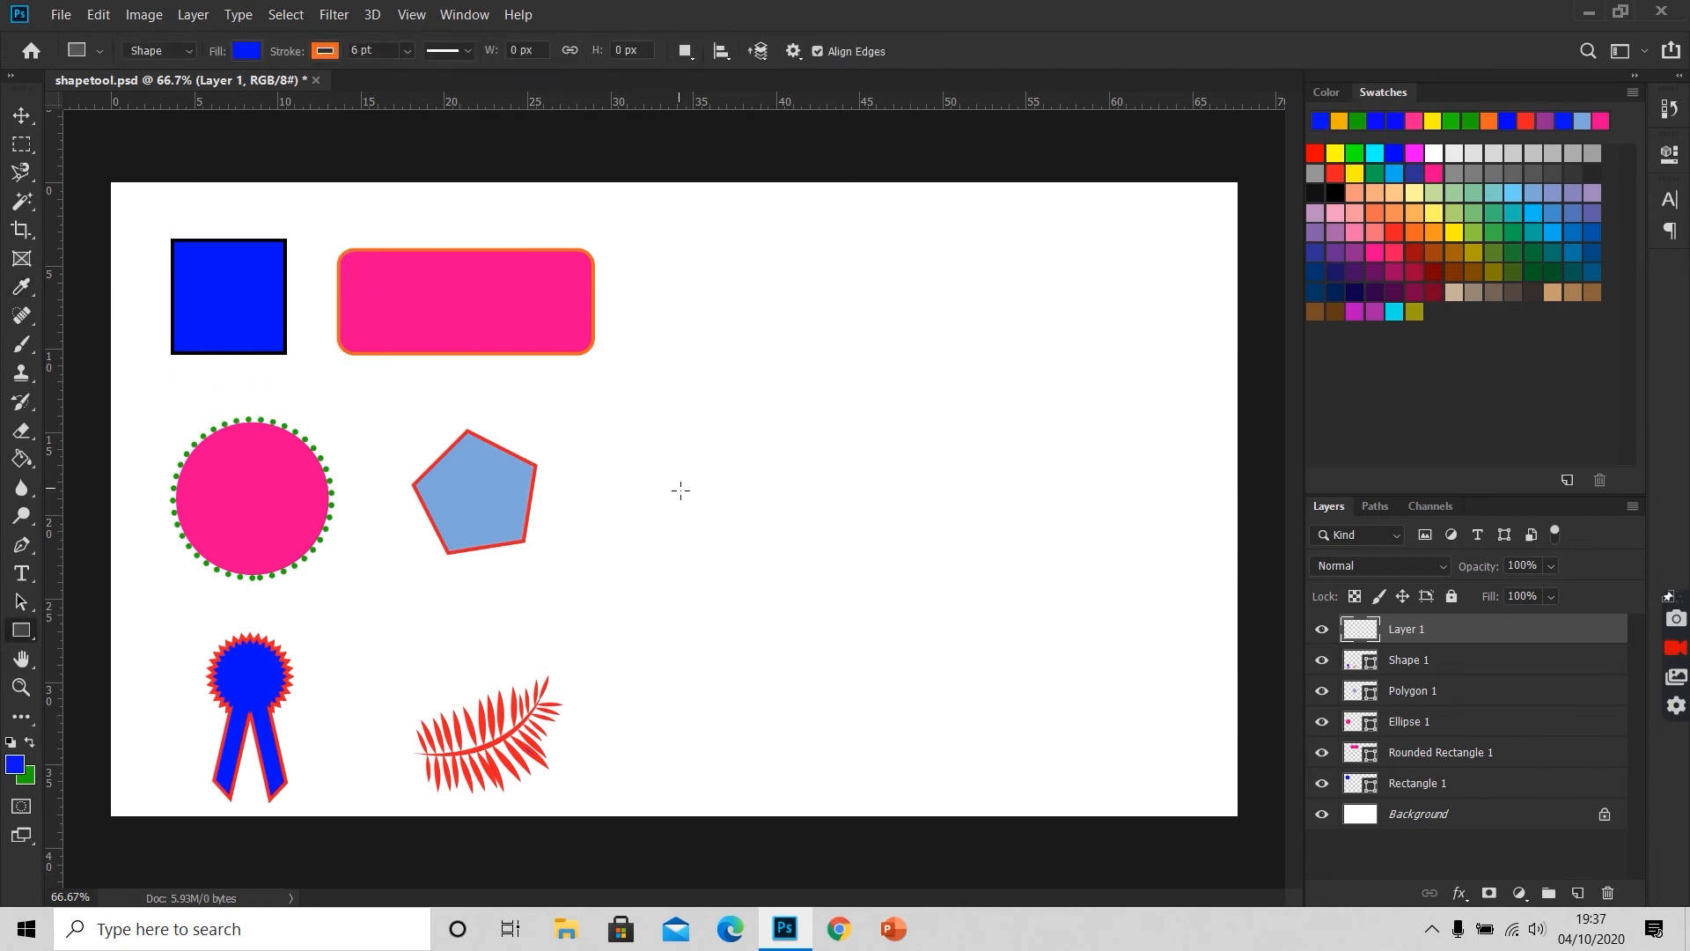
drag(686, 244, 820, 366)
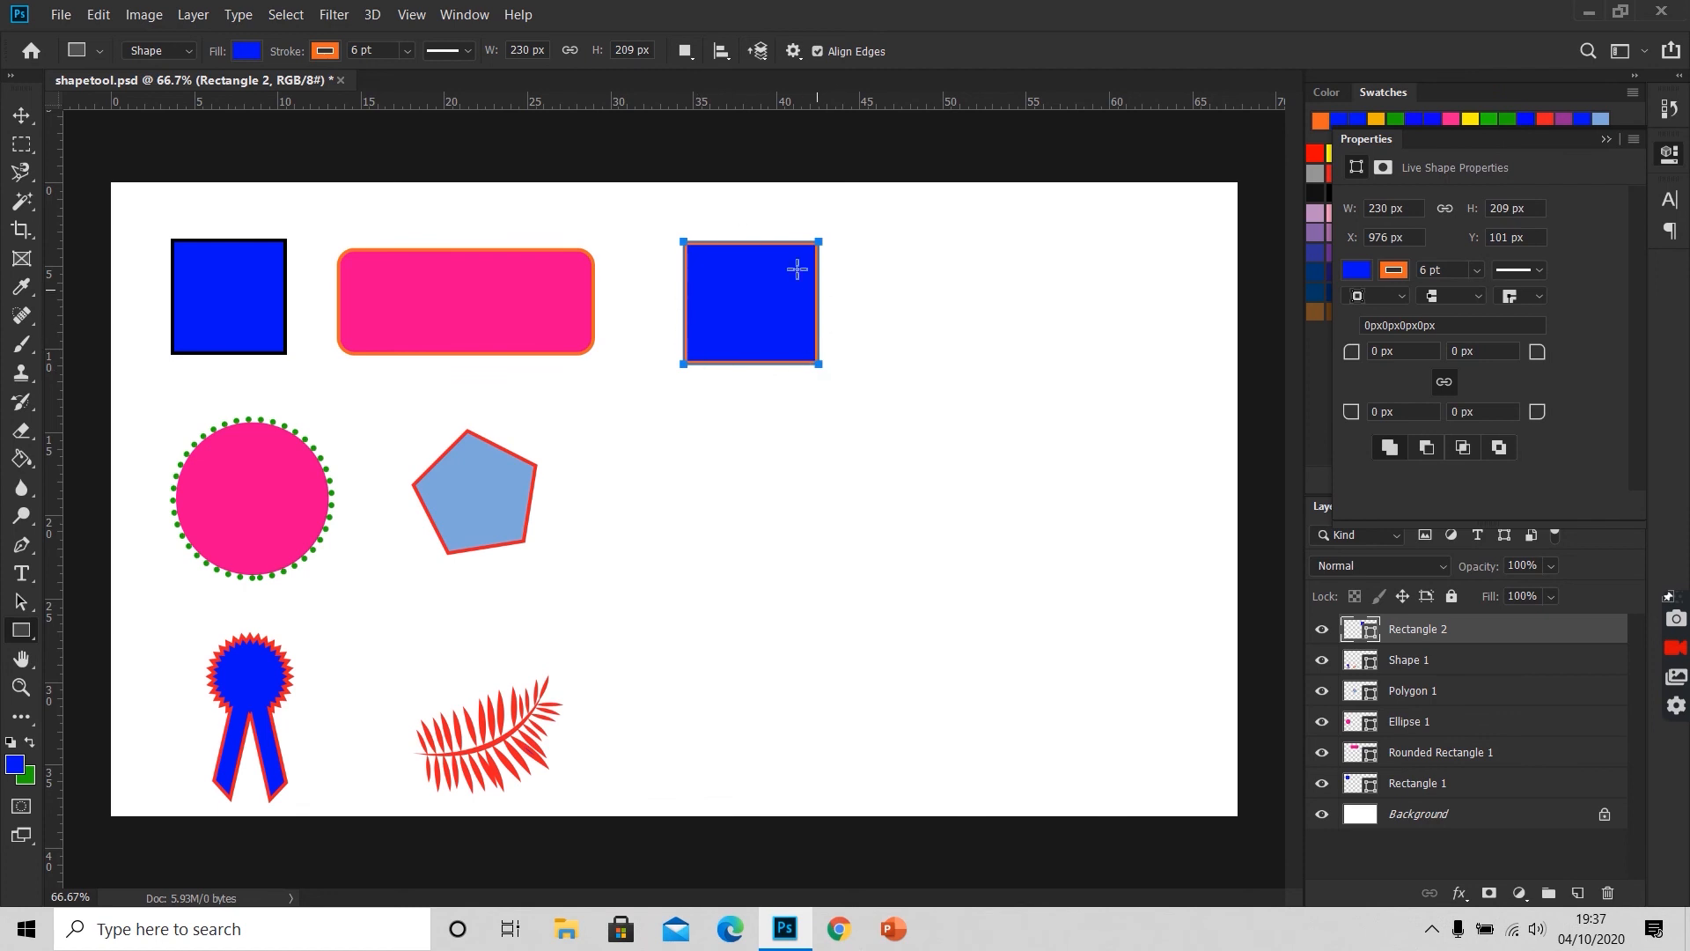
Step: Change the new blue rectangle's stroke to black and deselect its path
click(324, 52)
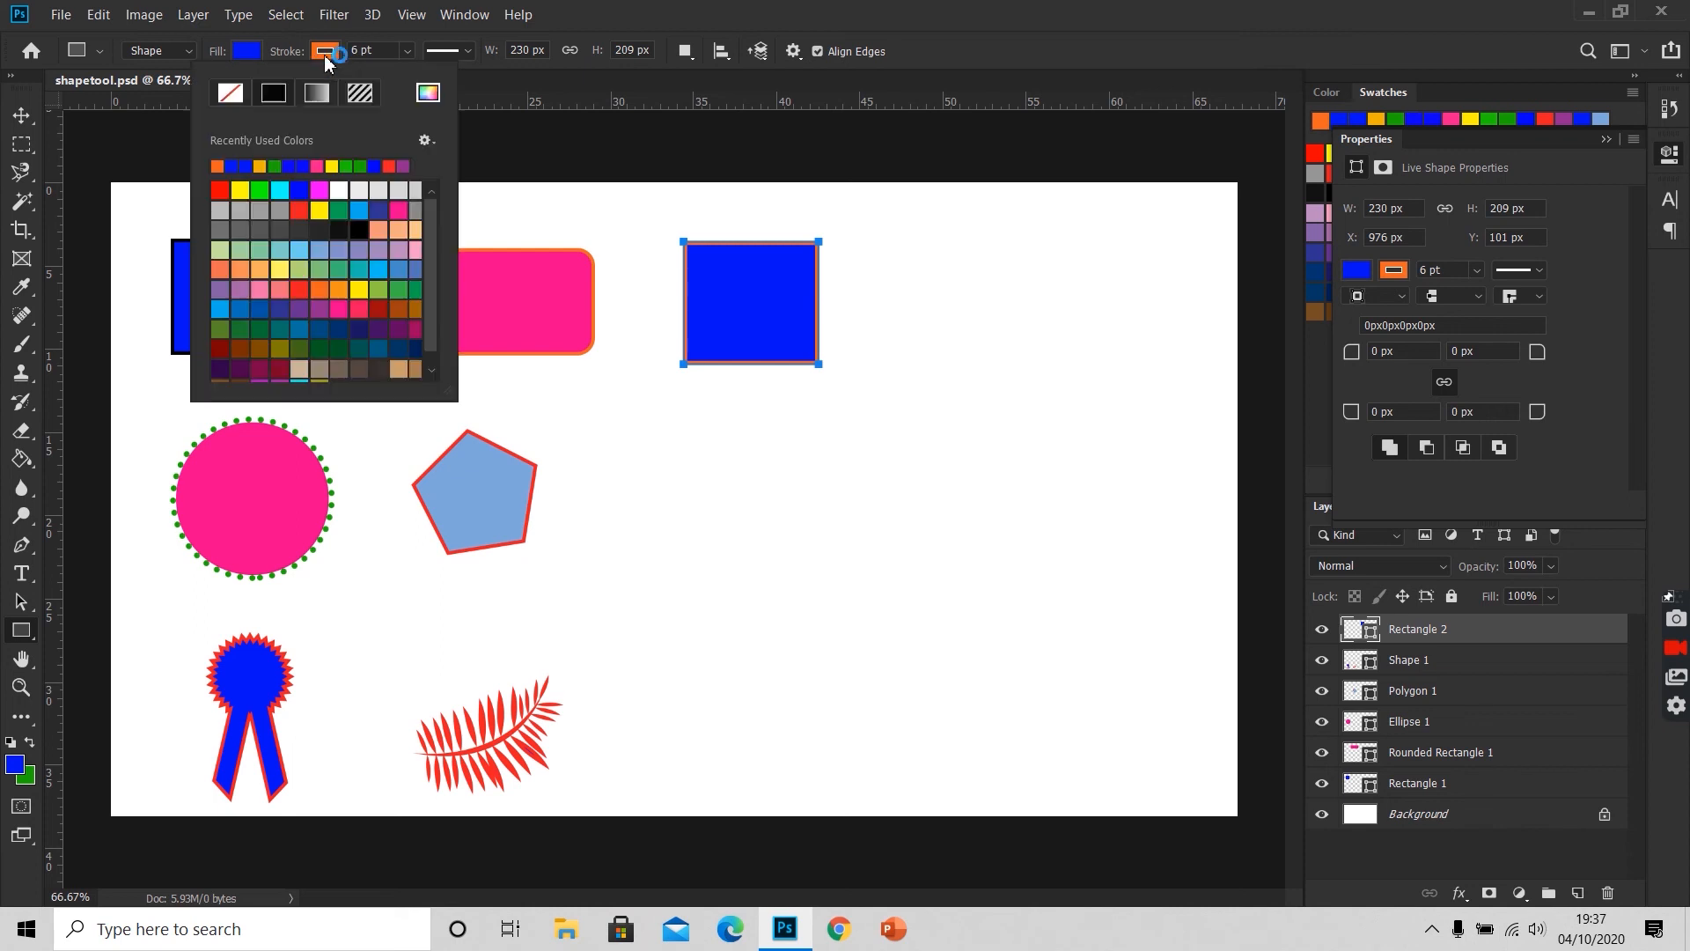
click(358, 230)
click(566, 167)
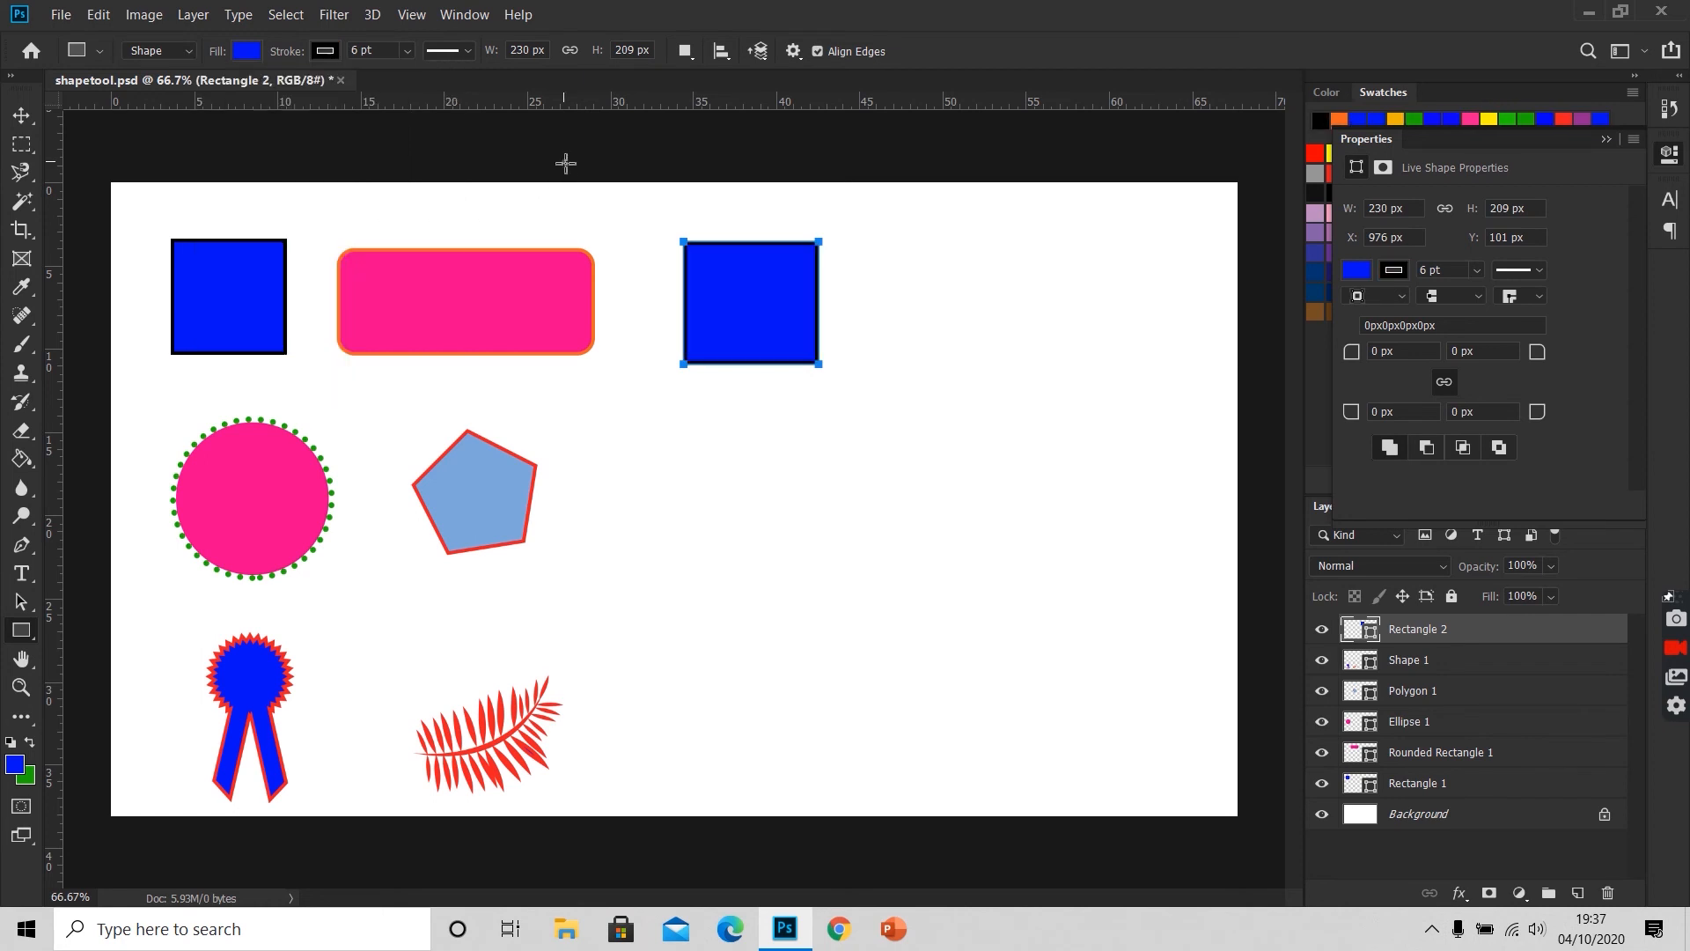
click(565, 167)
click(921, 350)
key(Return)
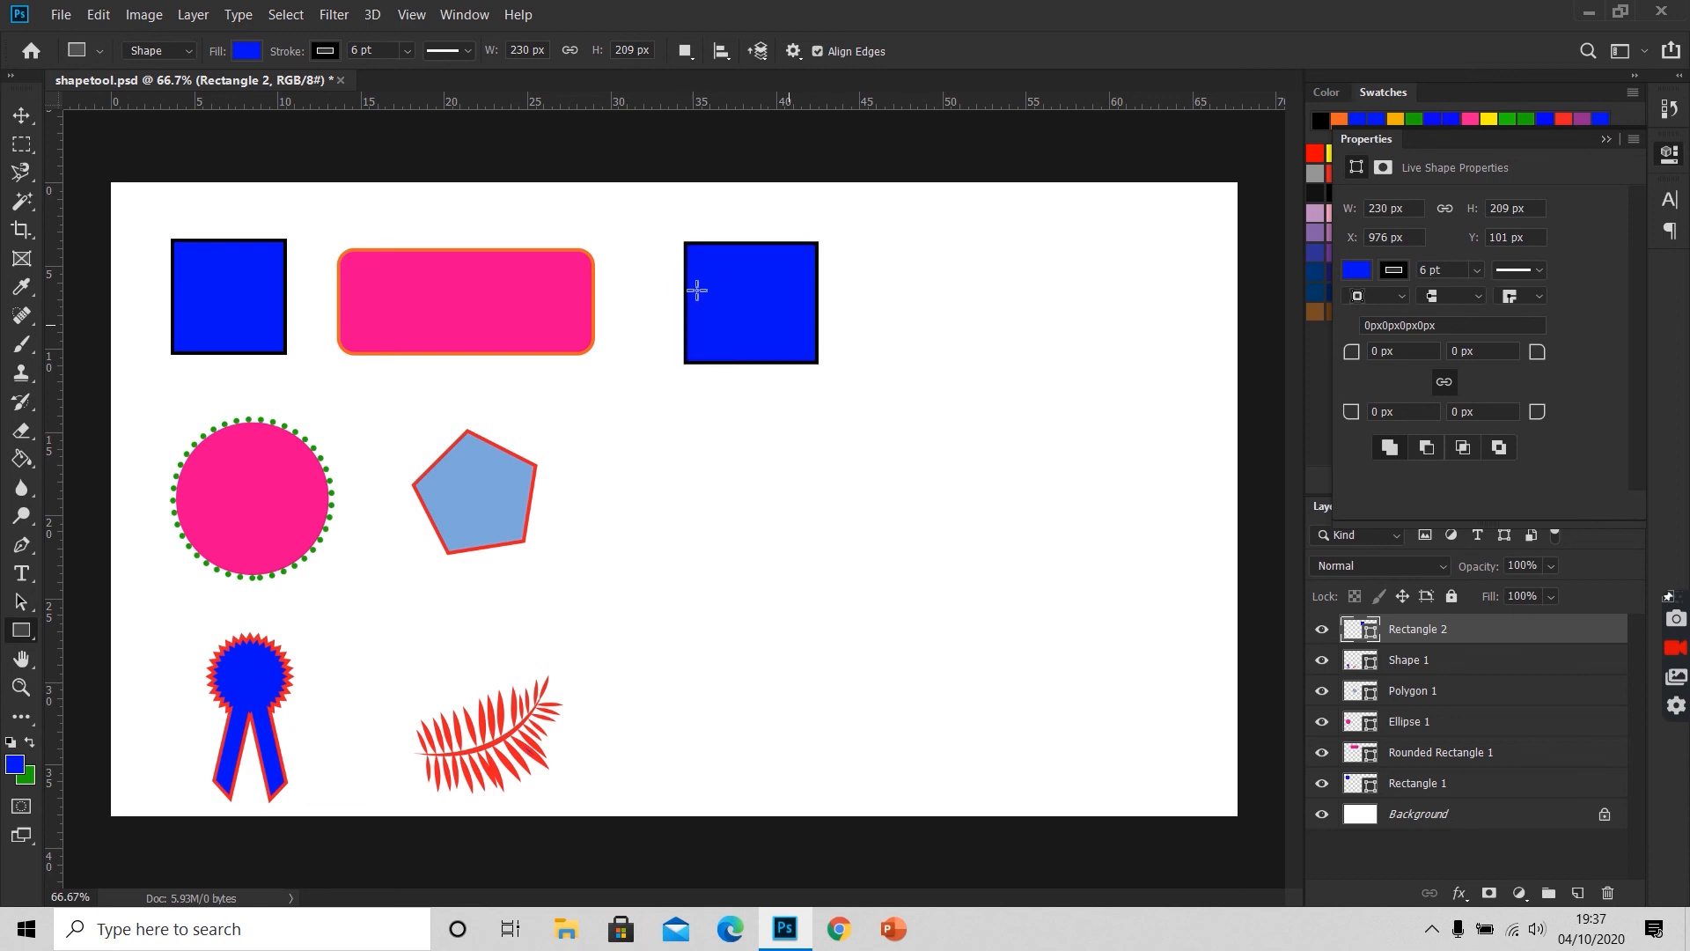
Step: Draw a rounded rectangle about 519 × 174 px with a 30 px radius on a new layer beside the new blue rectangle
right_click(29, 632)
click(78, 642)
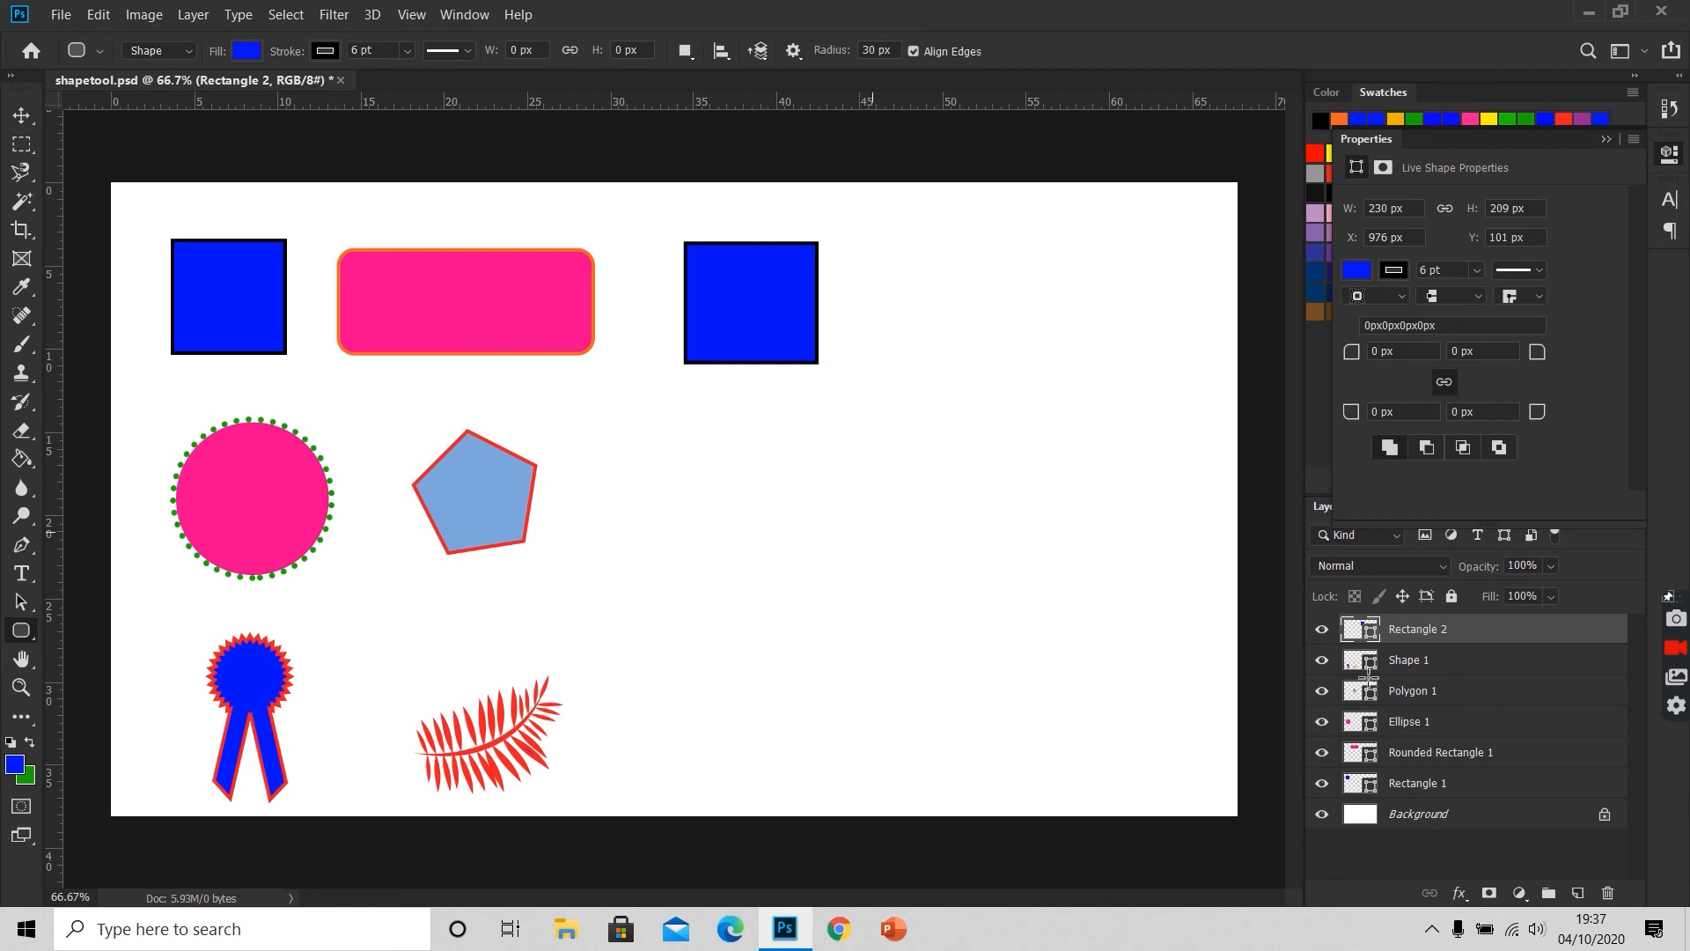
click(1580, 893)
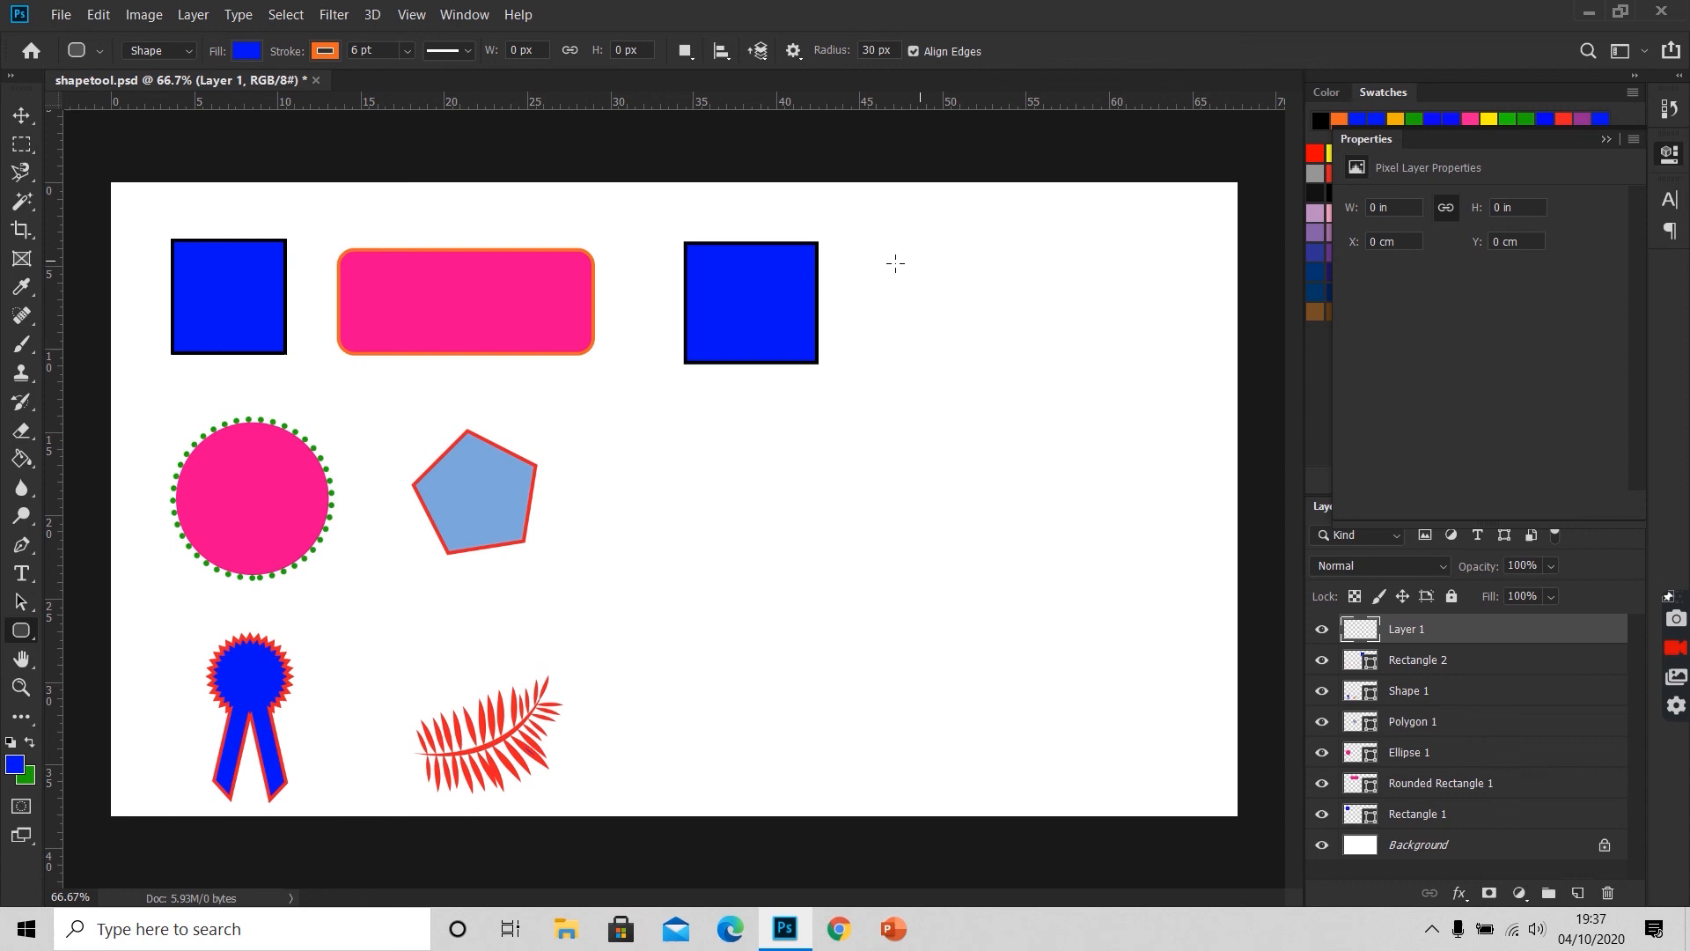
drag(878, 252, 1181, 350)
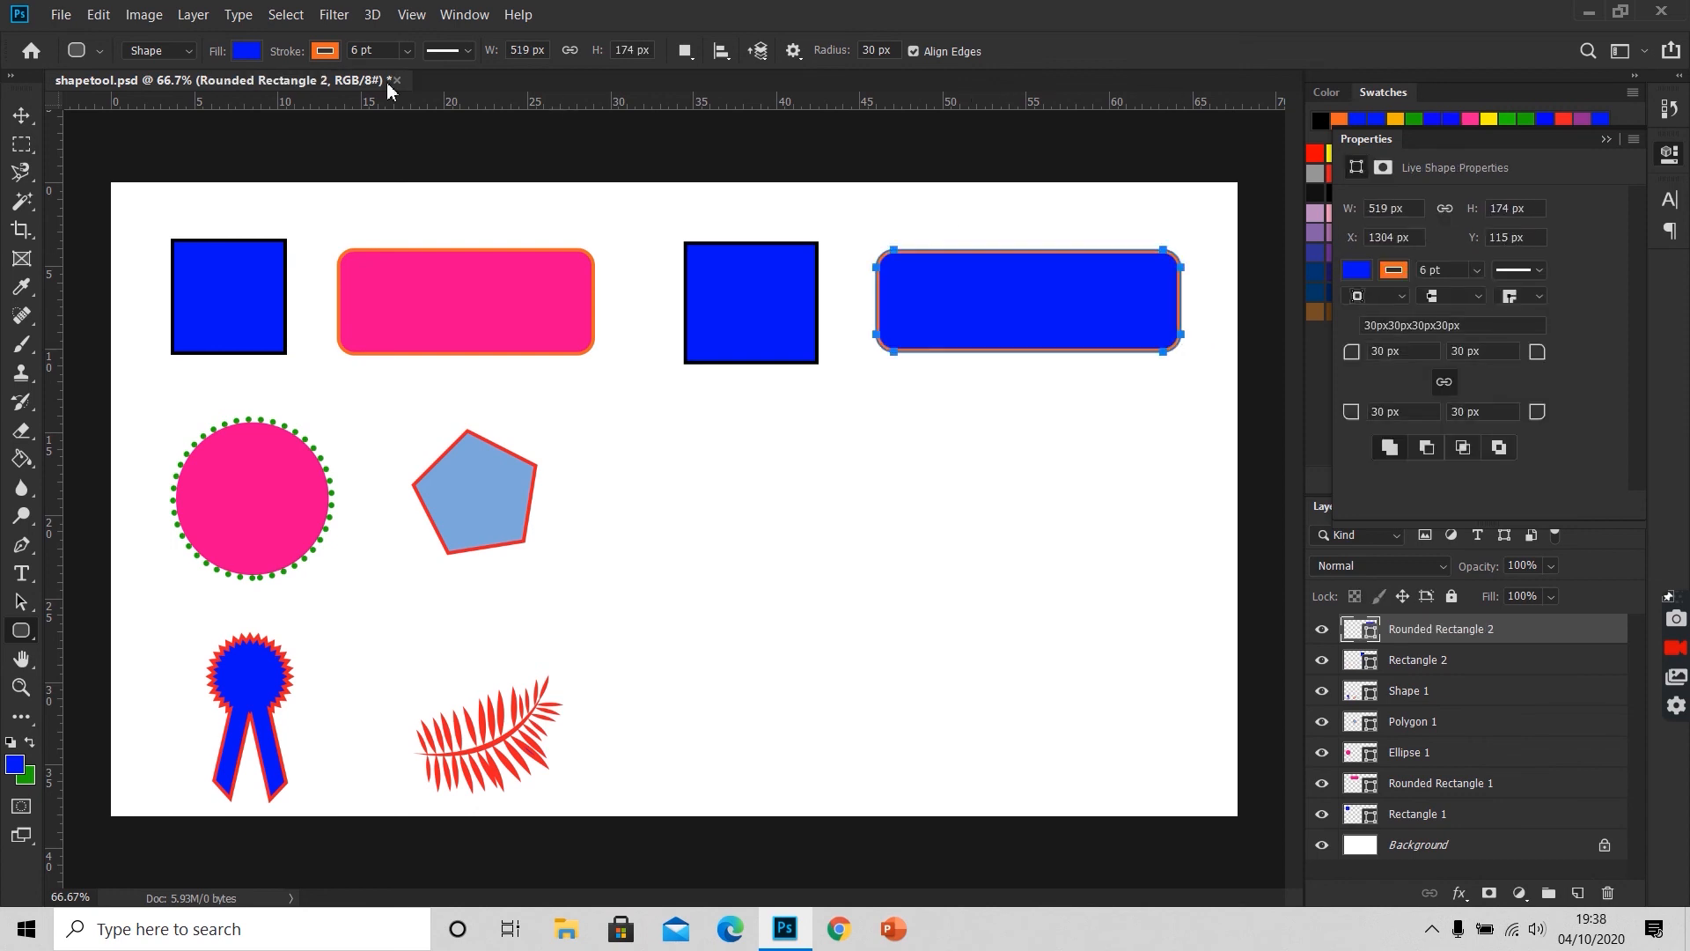
Step: Change the new rounded rectangle's fill to pink
click(255, 51)
click(254, 53)
click(253, 54)
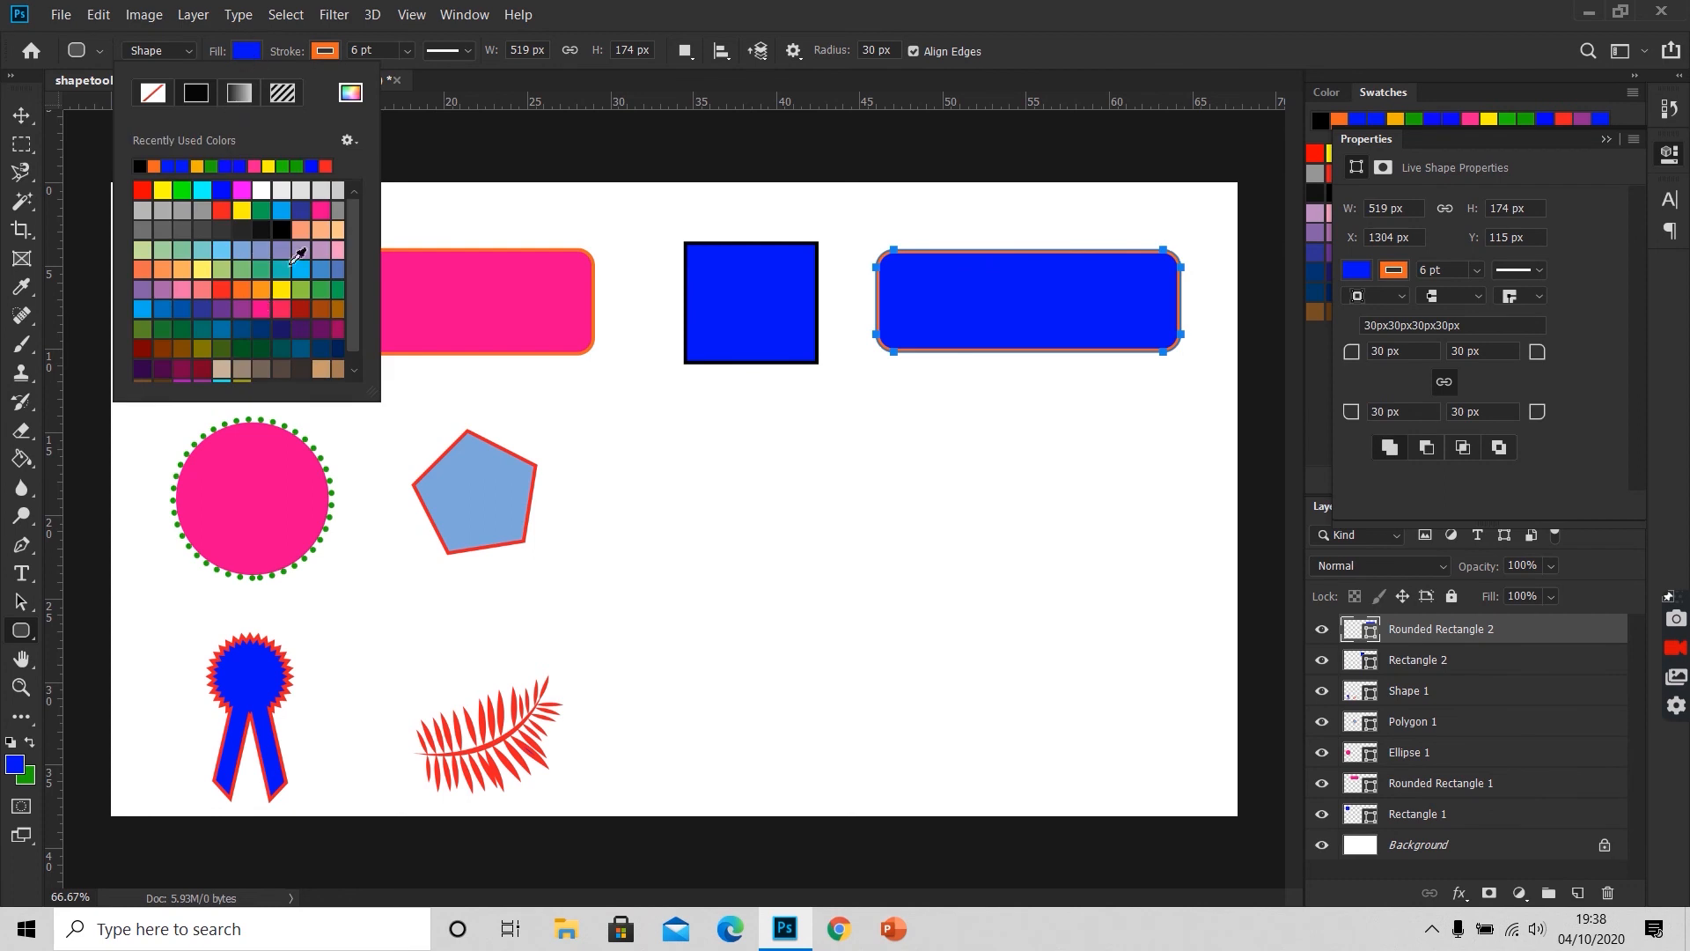
click(274, 308)
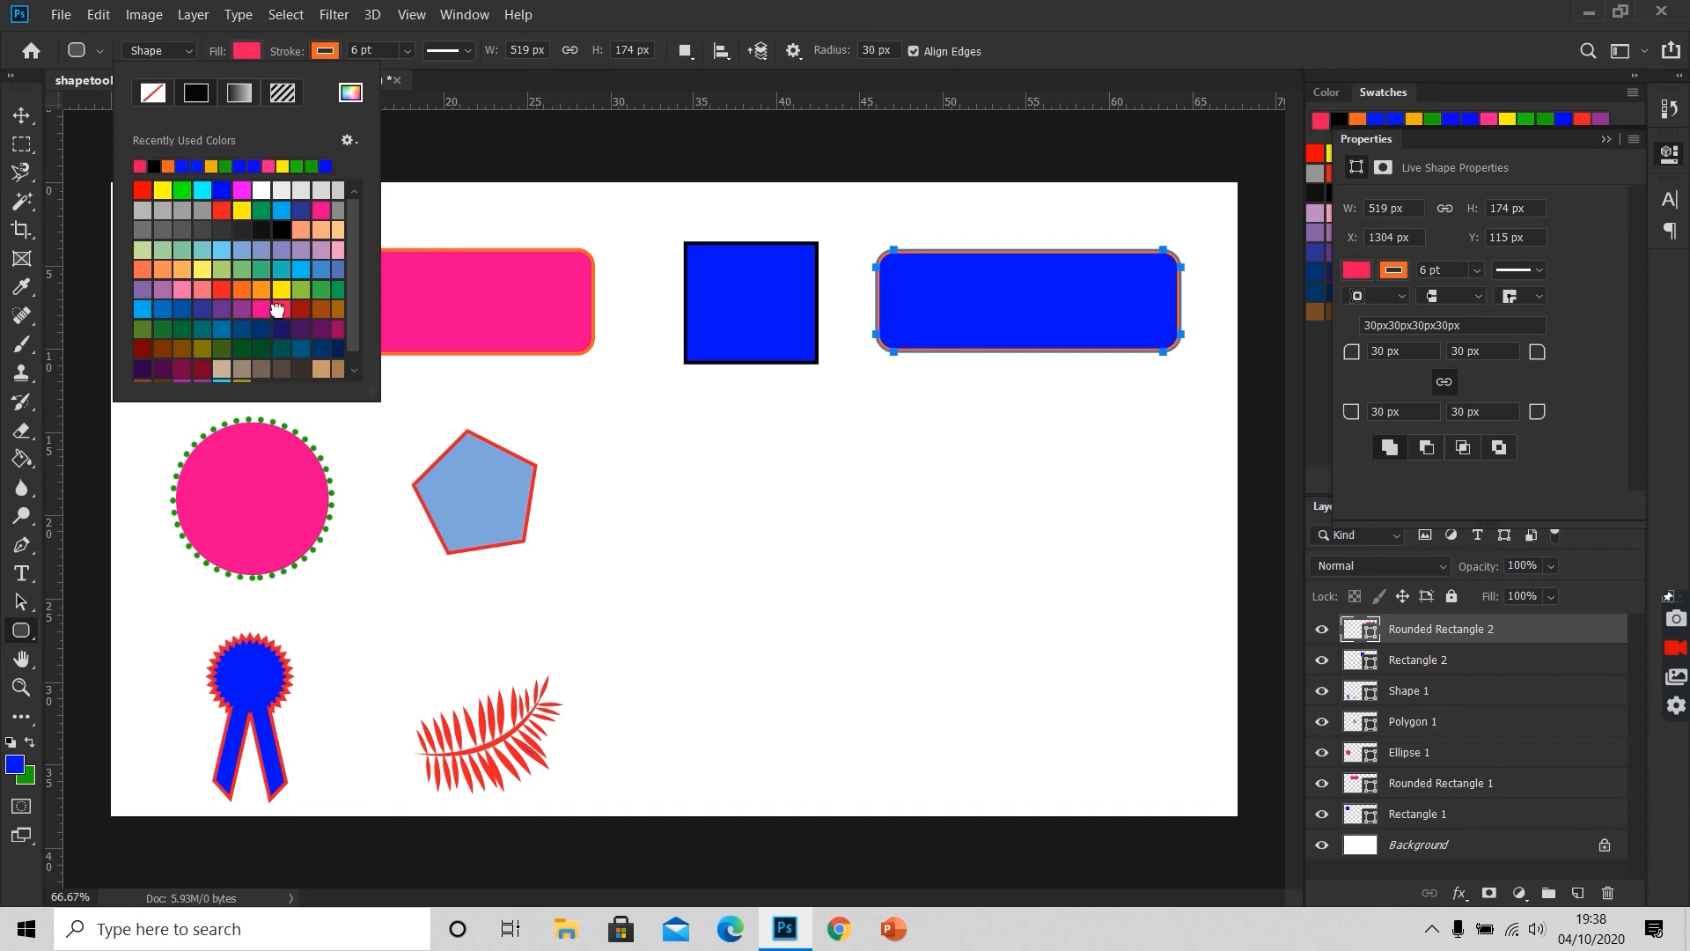
Step: Match the new rounded rectangle's fill to the deeper pink of the sample rounded rectangle and deselect its path
click(263, 309)
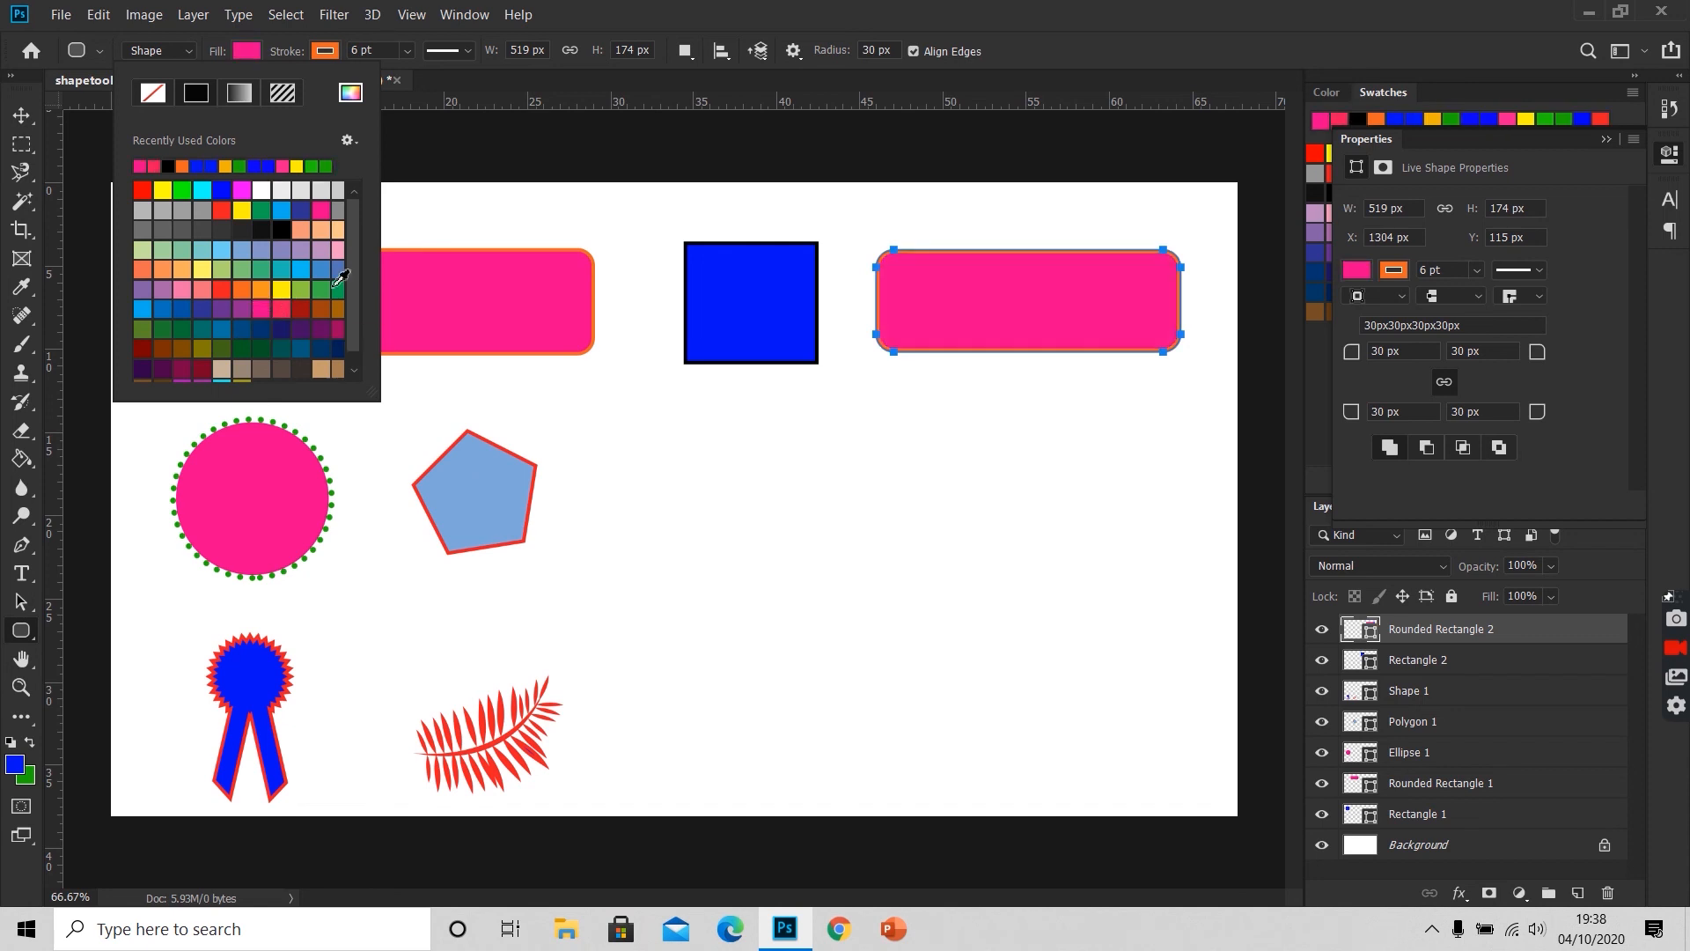
click(324, 53)
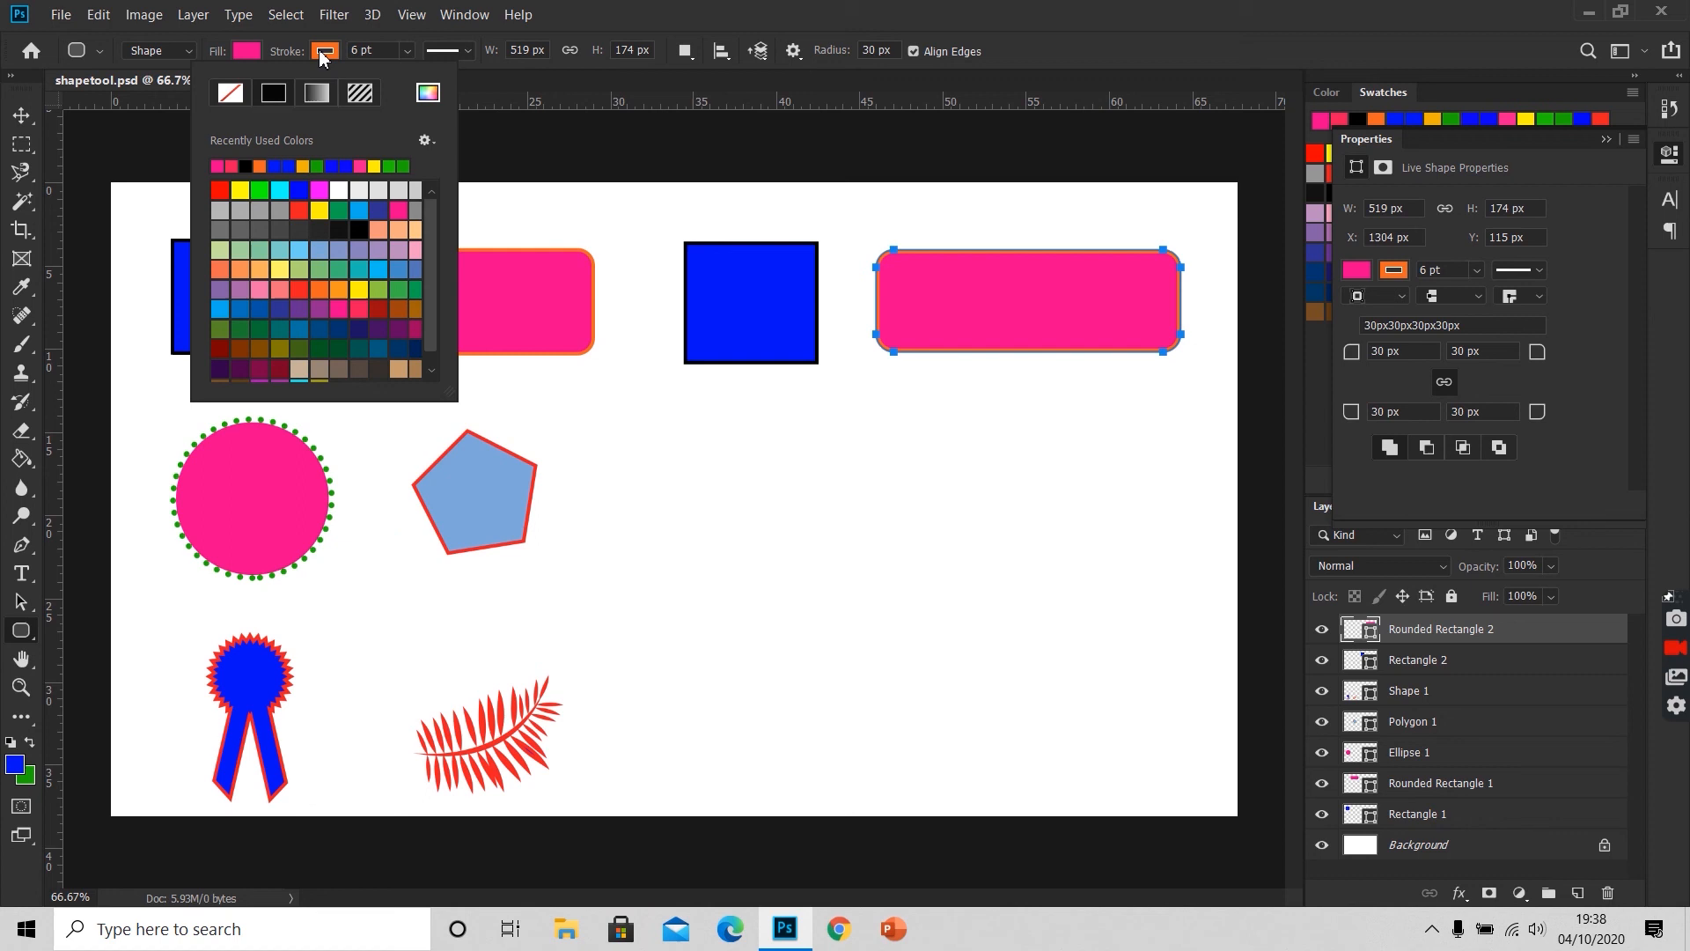
click(324, 53)
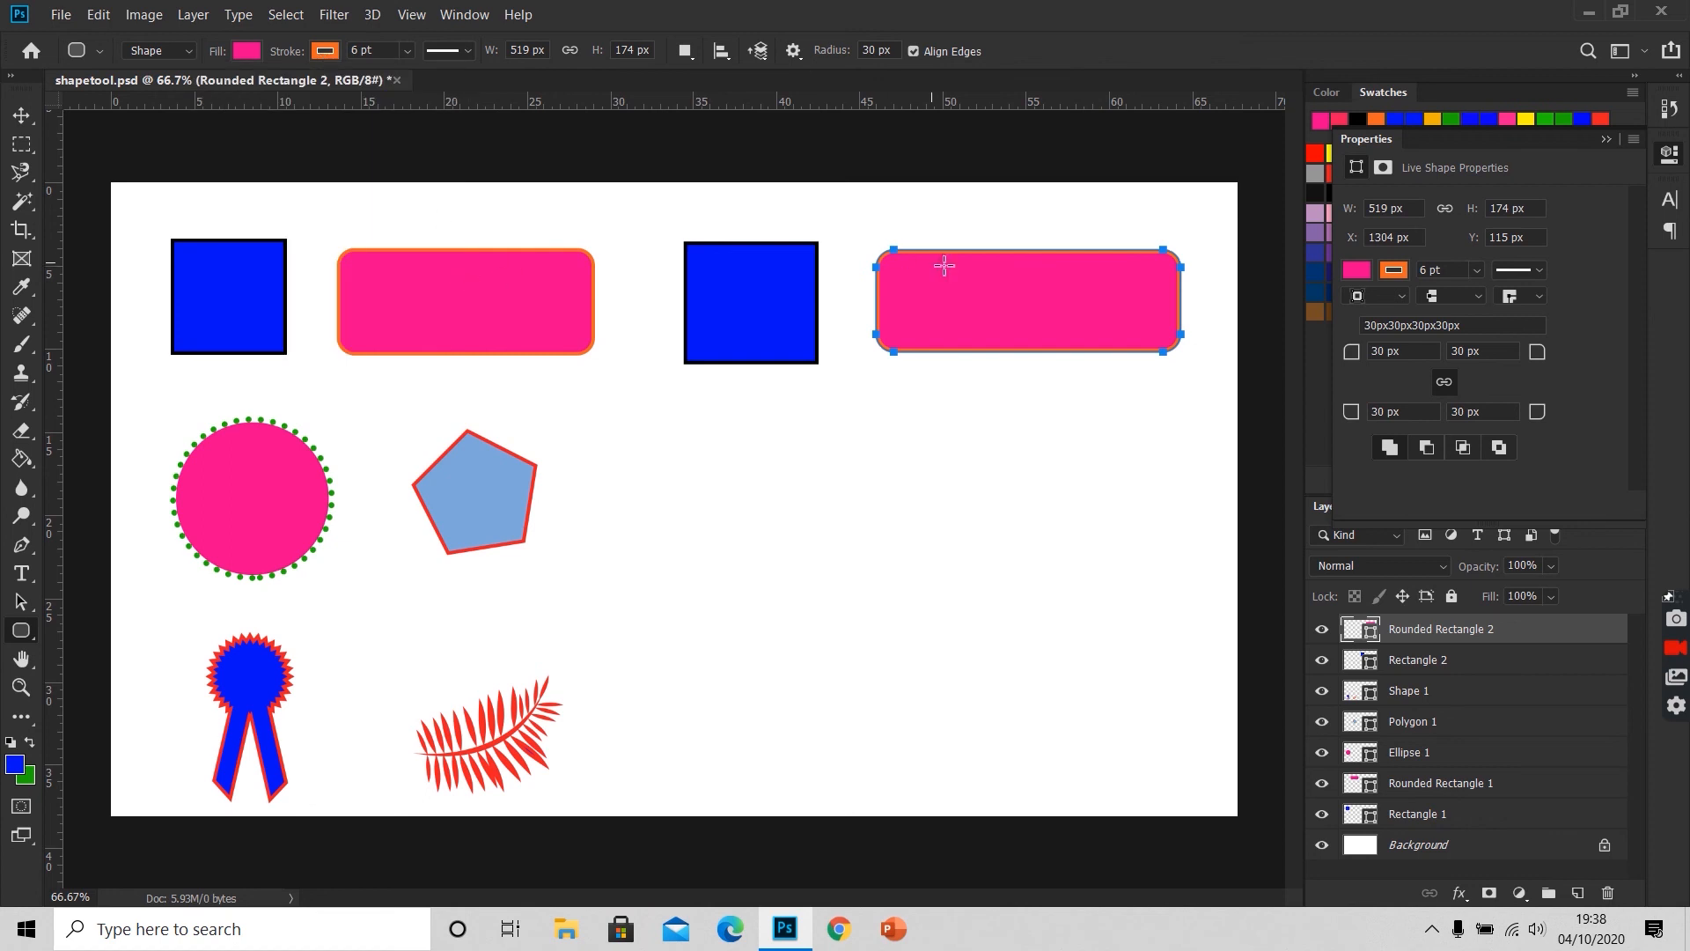
key(Return)
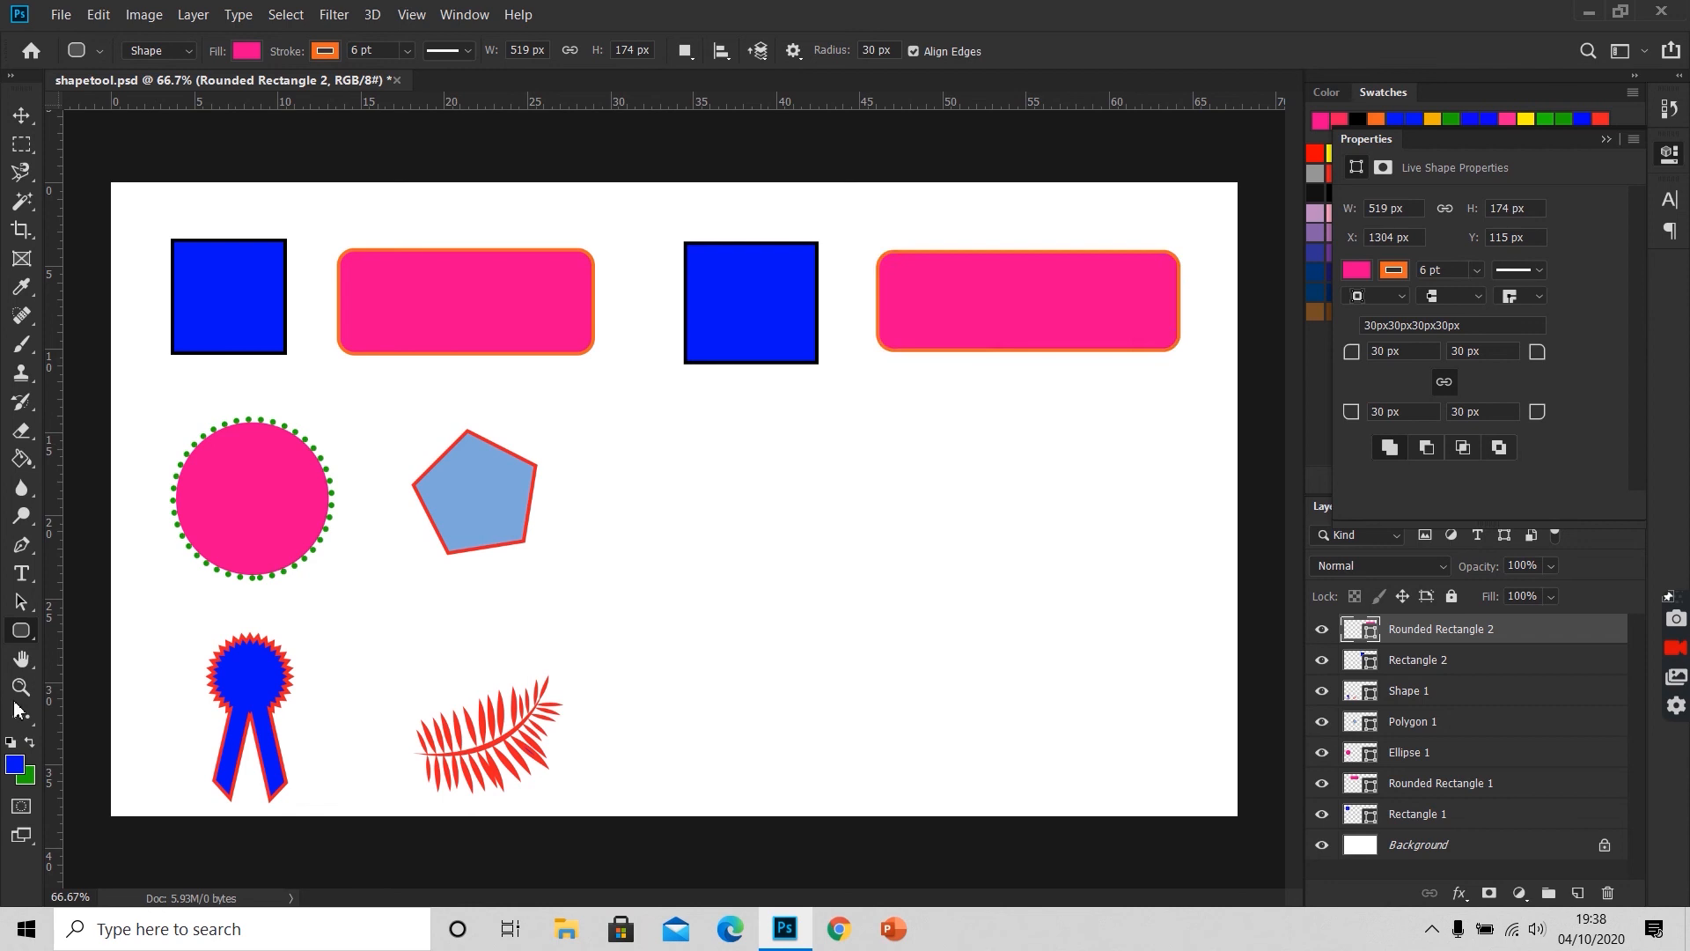
Step: Draw a circle about 249 px in diameter with the Ellipse tool below the new blue rectangle
right_click(26, 632)
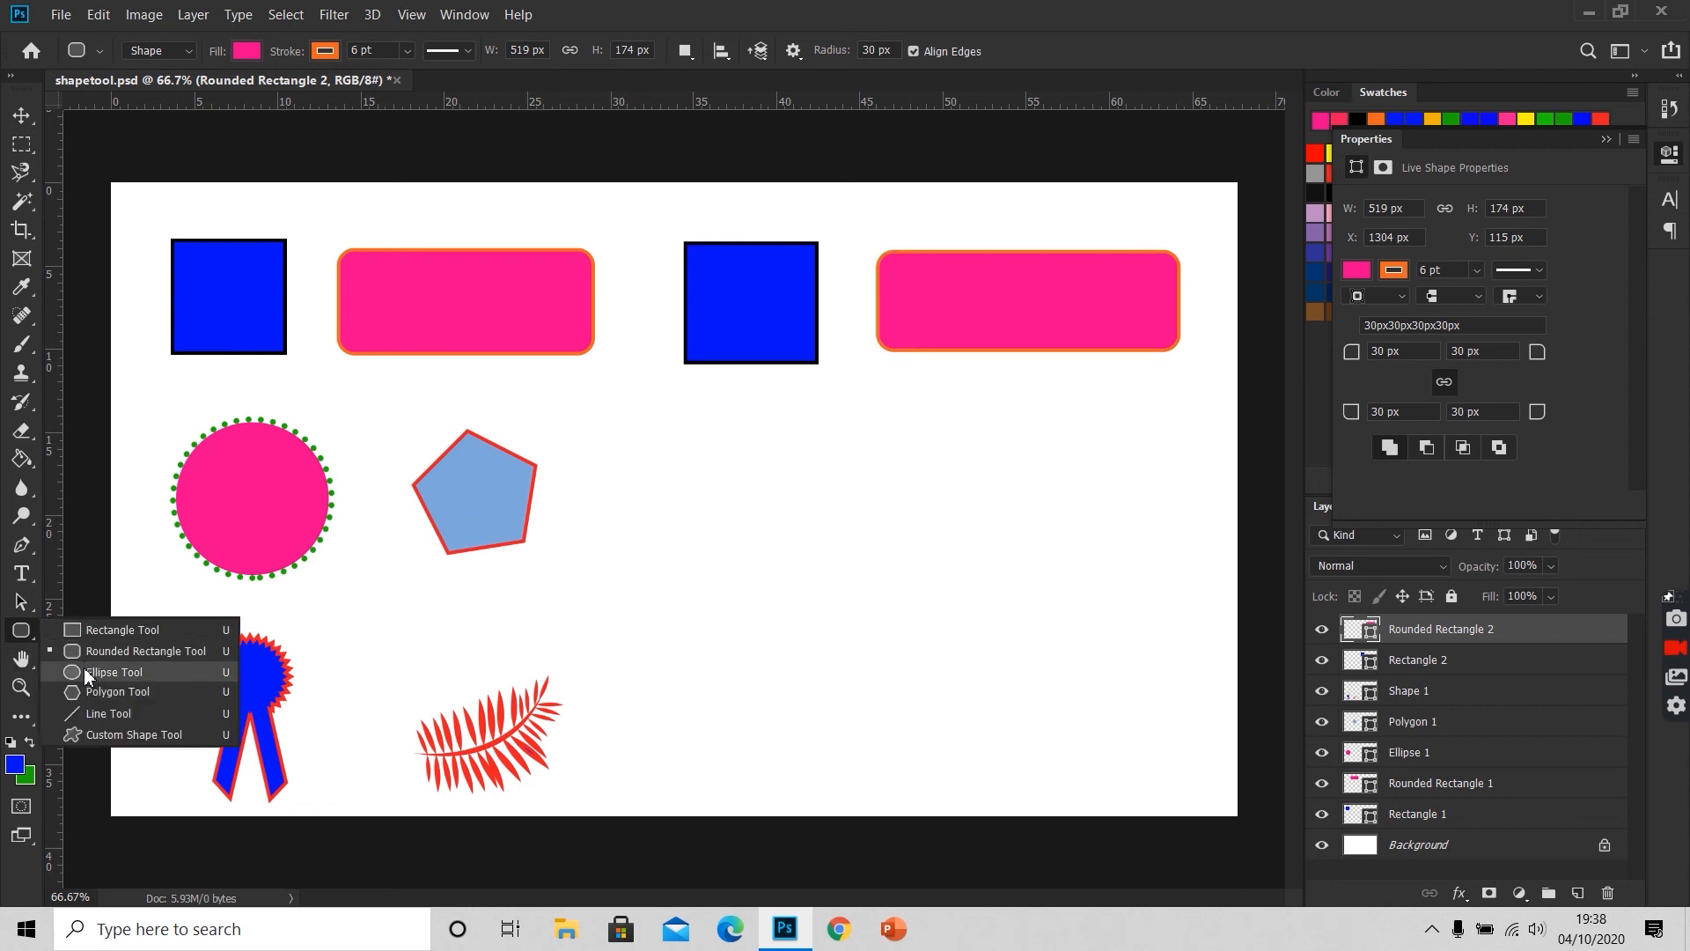
click(87, 670)
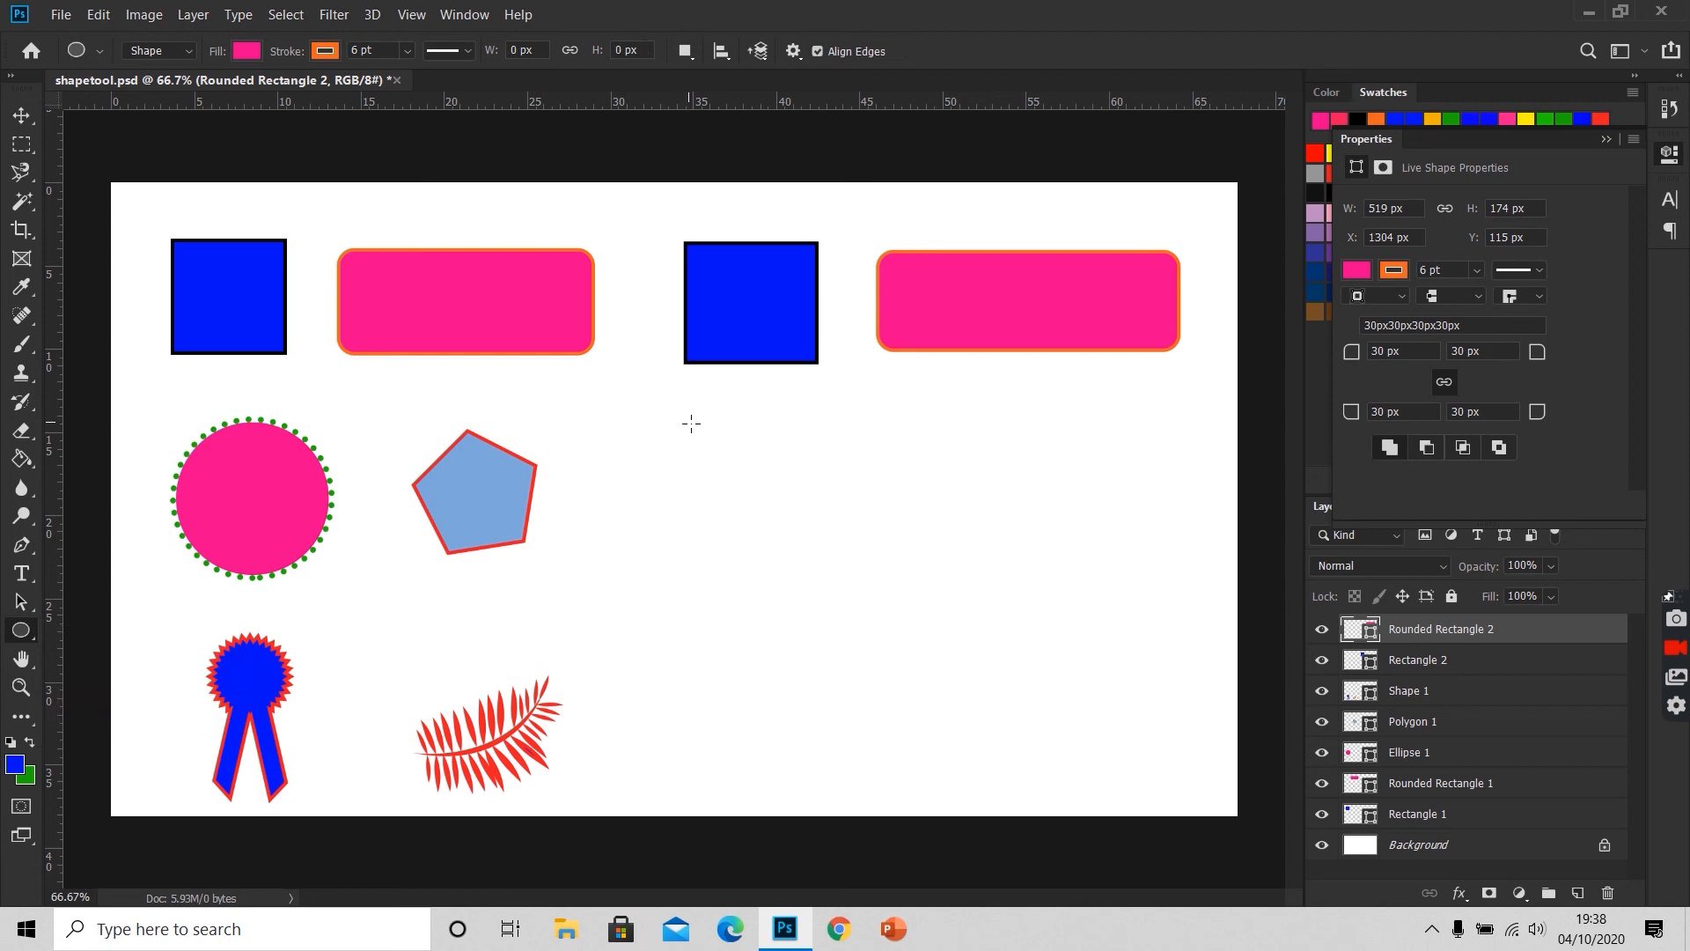
drag(691, 424, 848, 569)
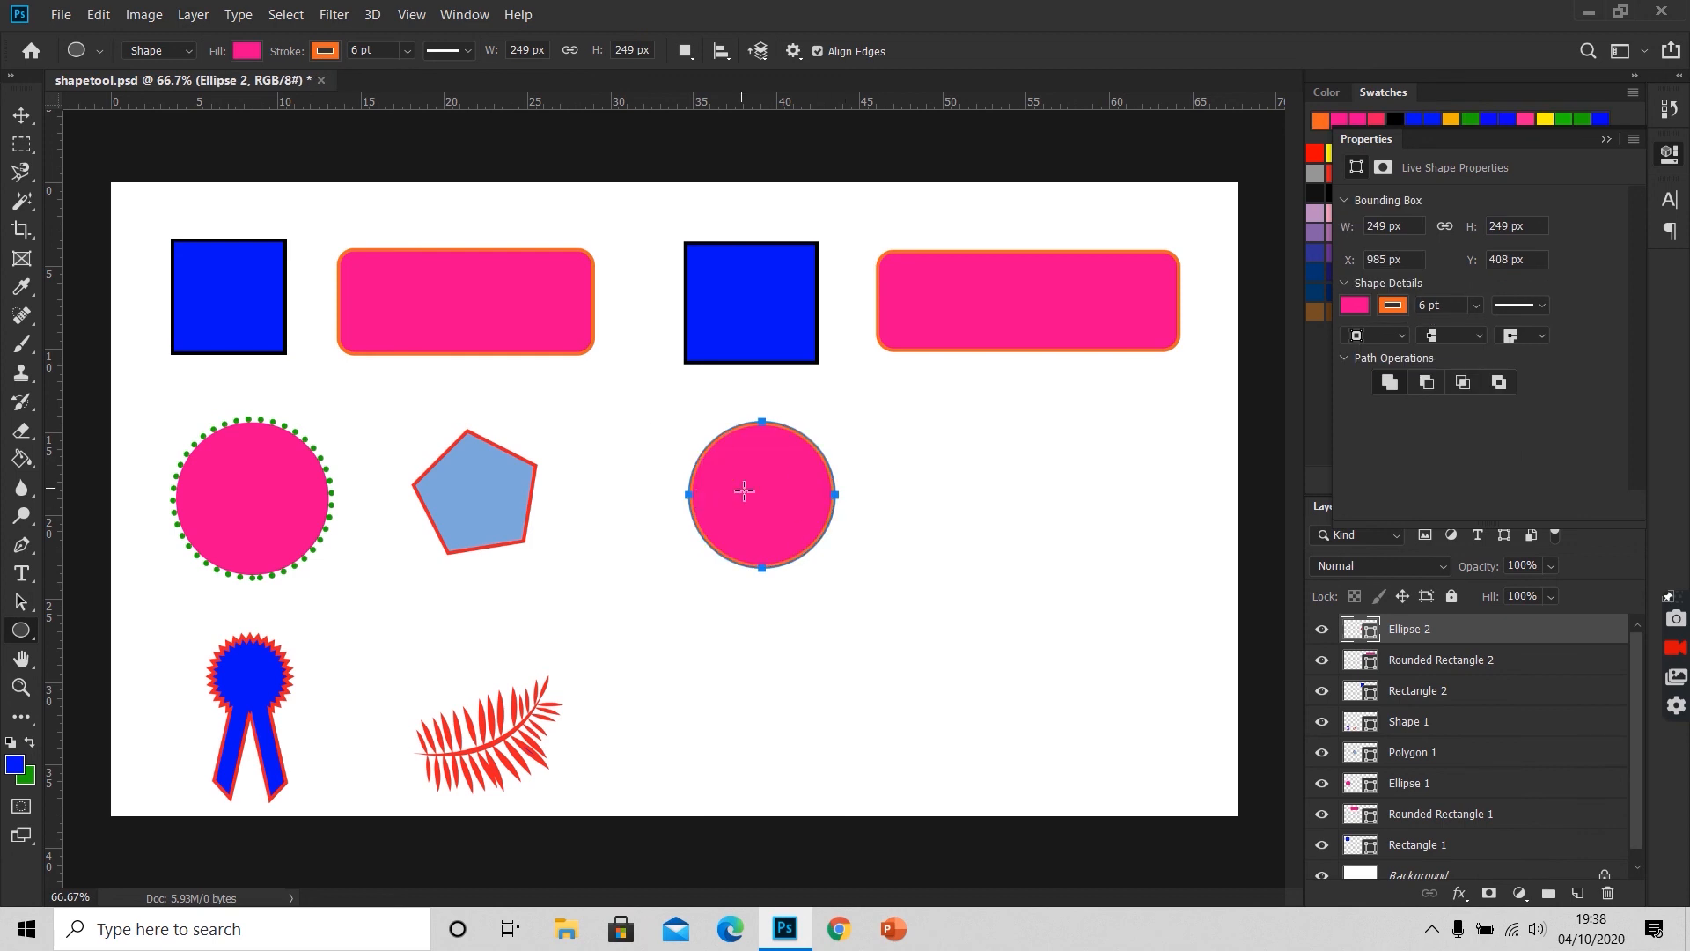
Step: Give the new circle a green dotted stroke aligned to the outside of its path
click(326, 51)
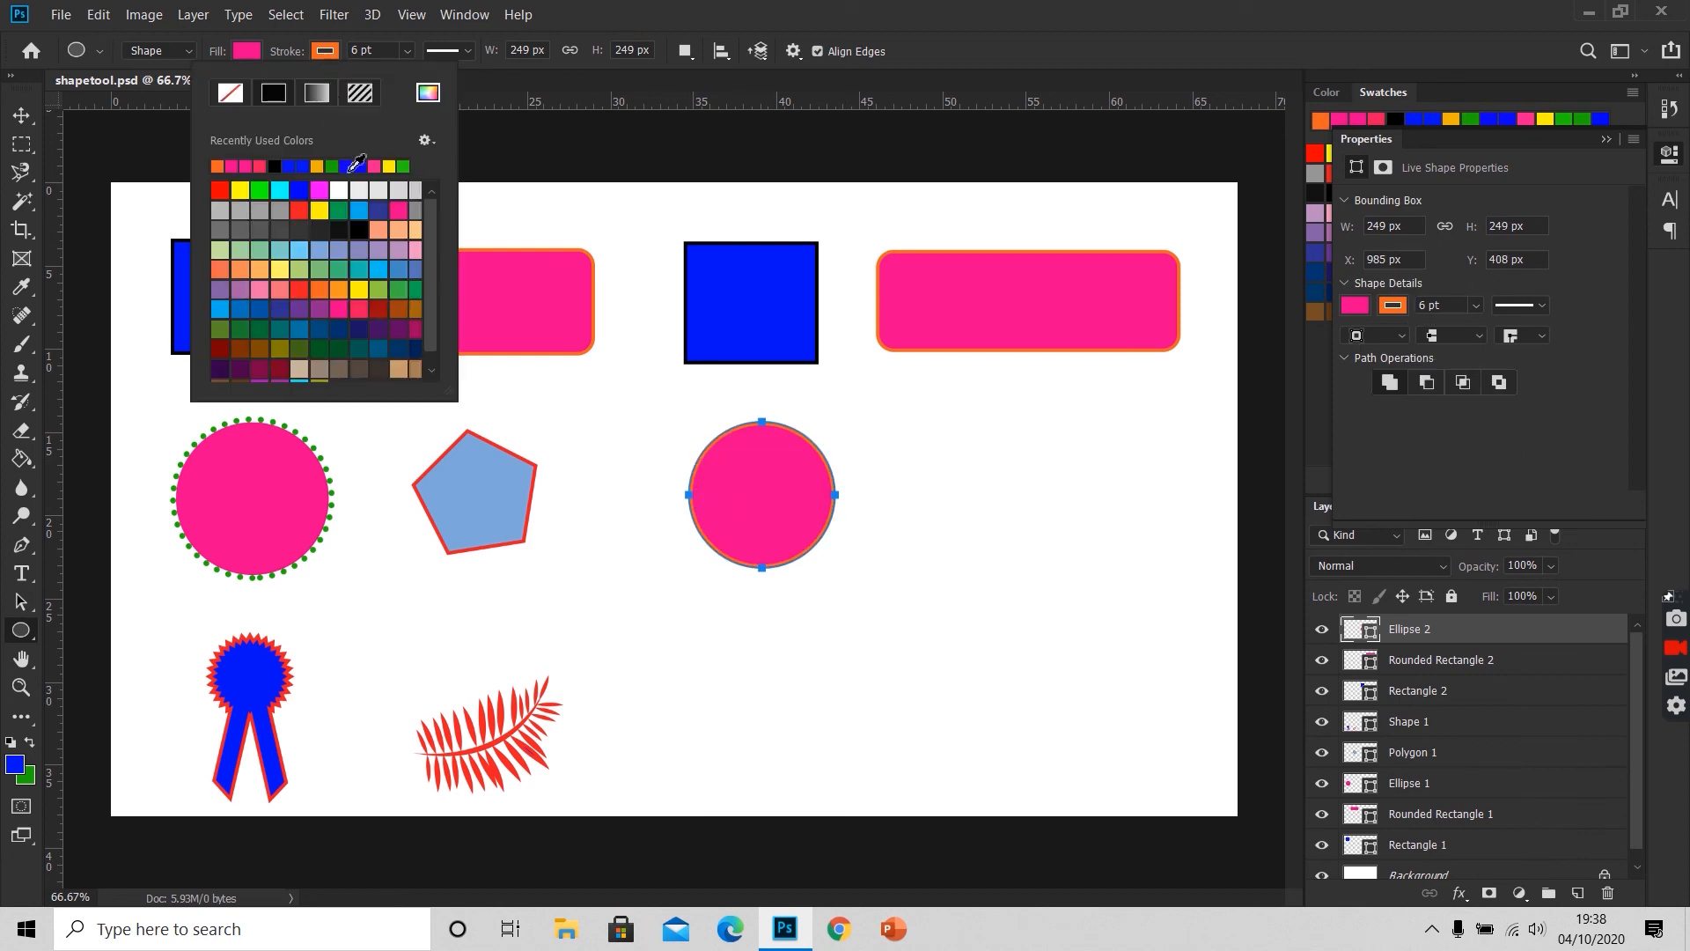
click(334, 166)
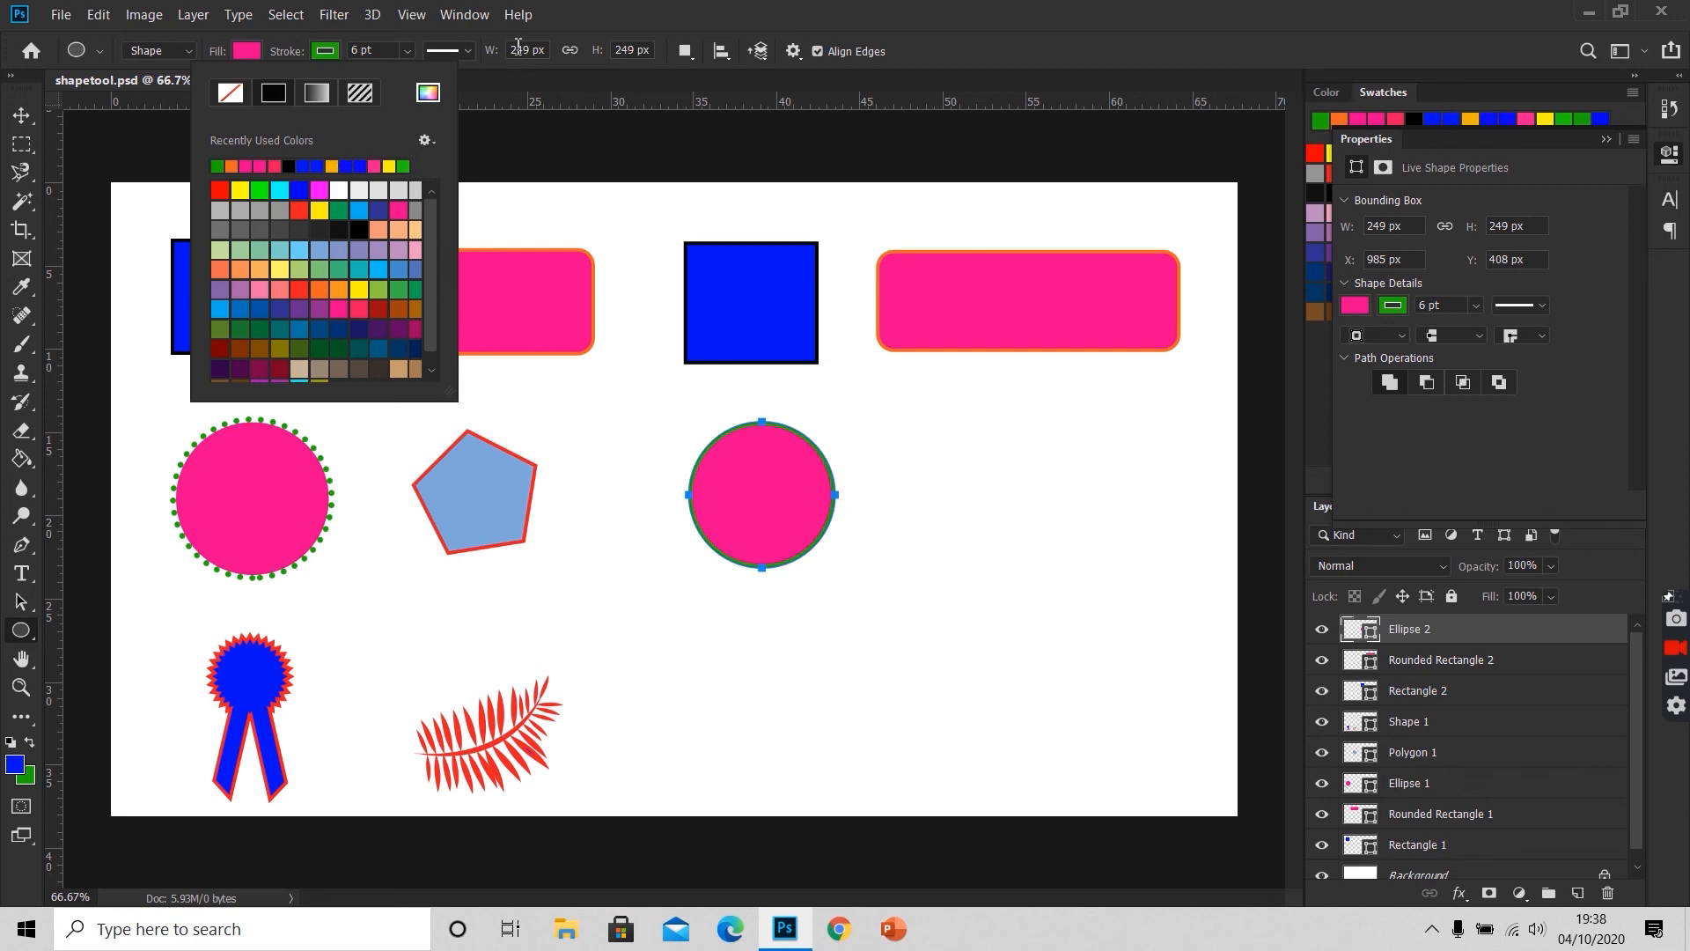
click(467, 51)
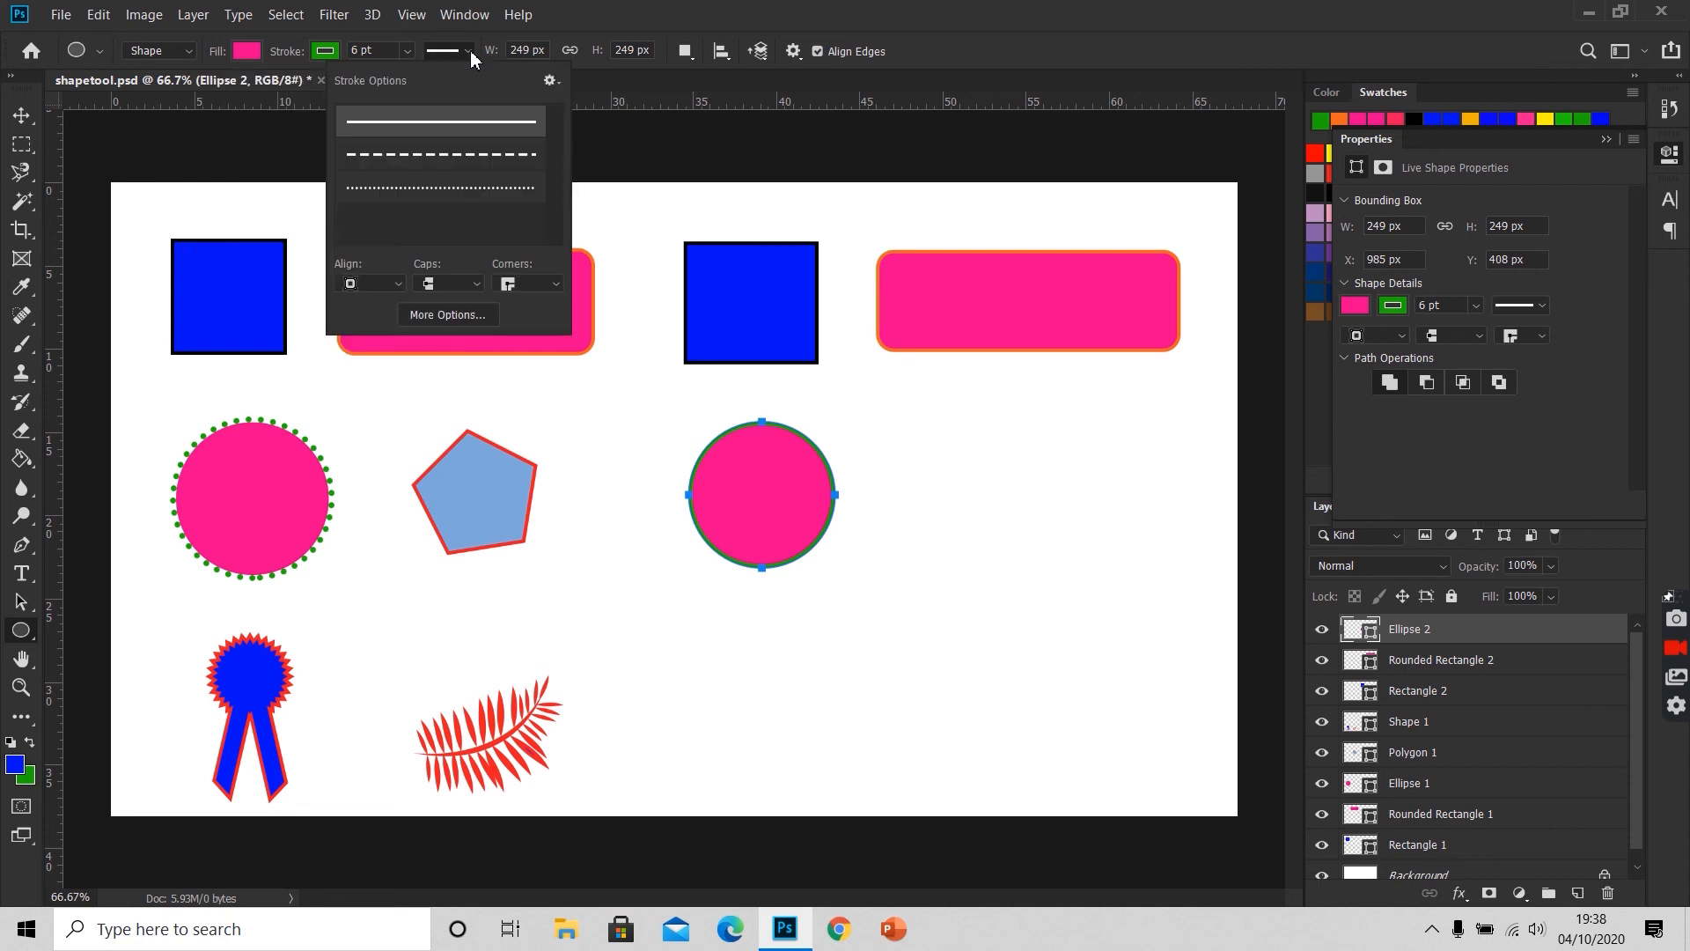
click(461, 197)
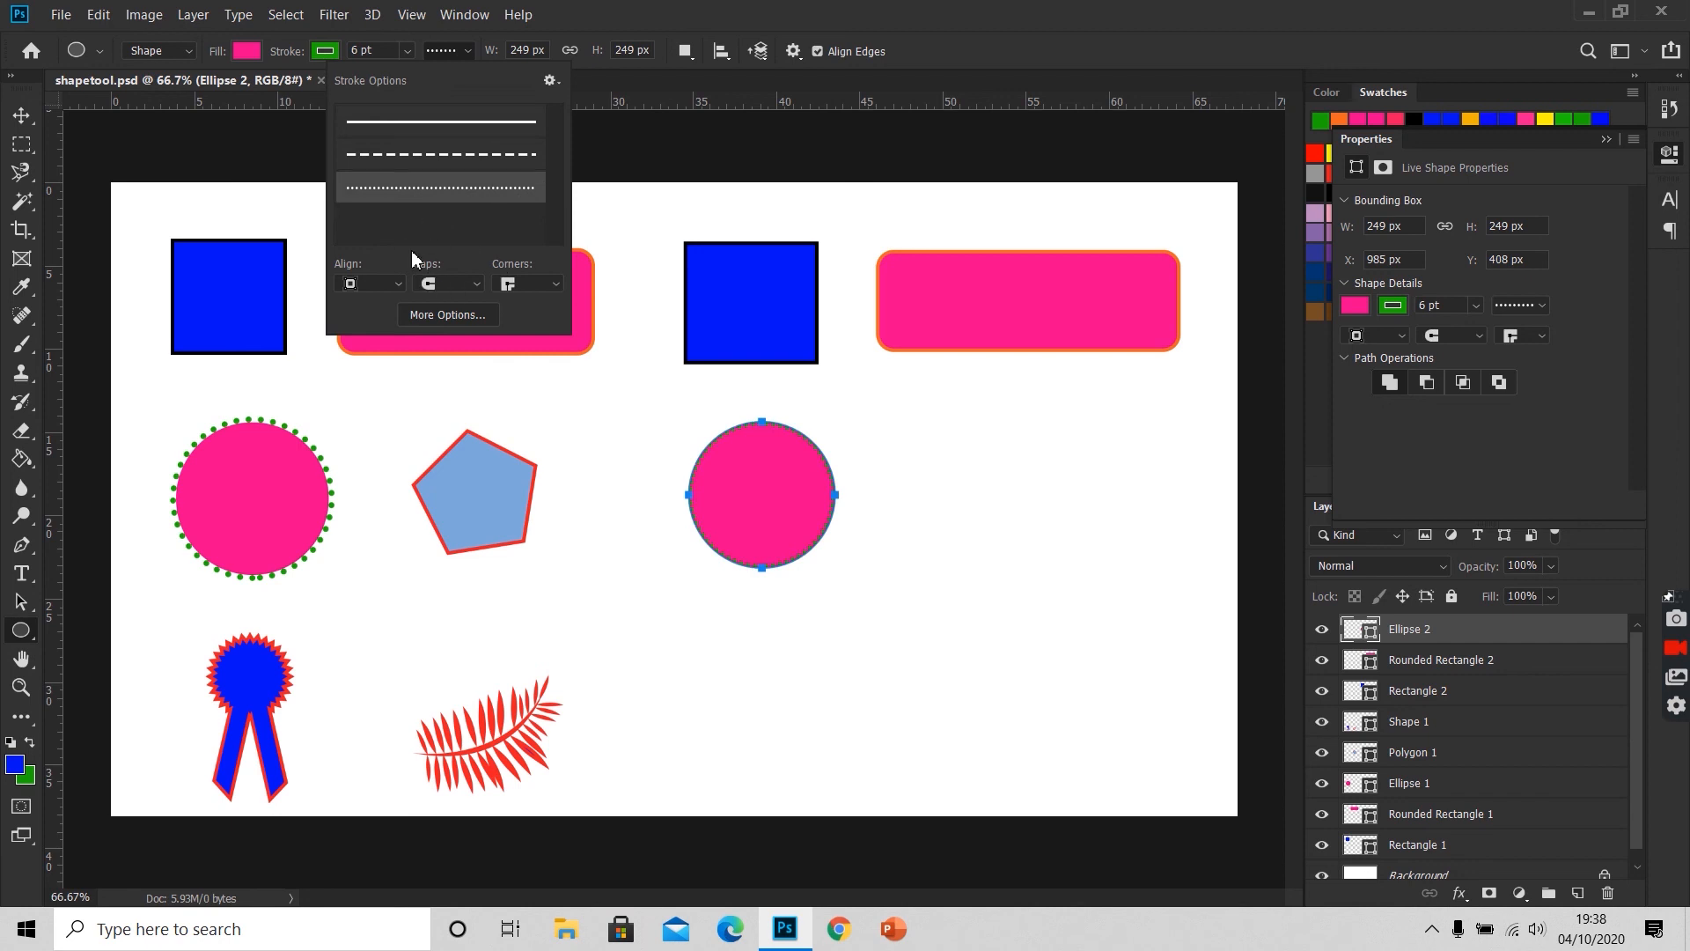
click(392, 288)
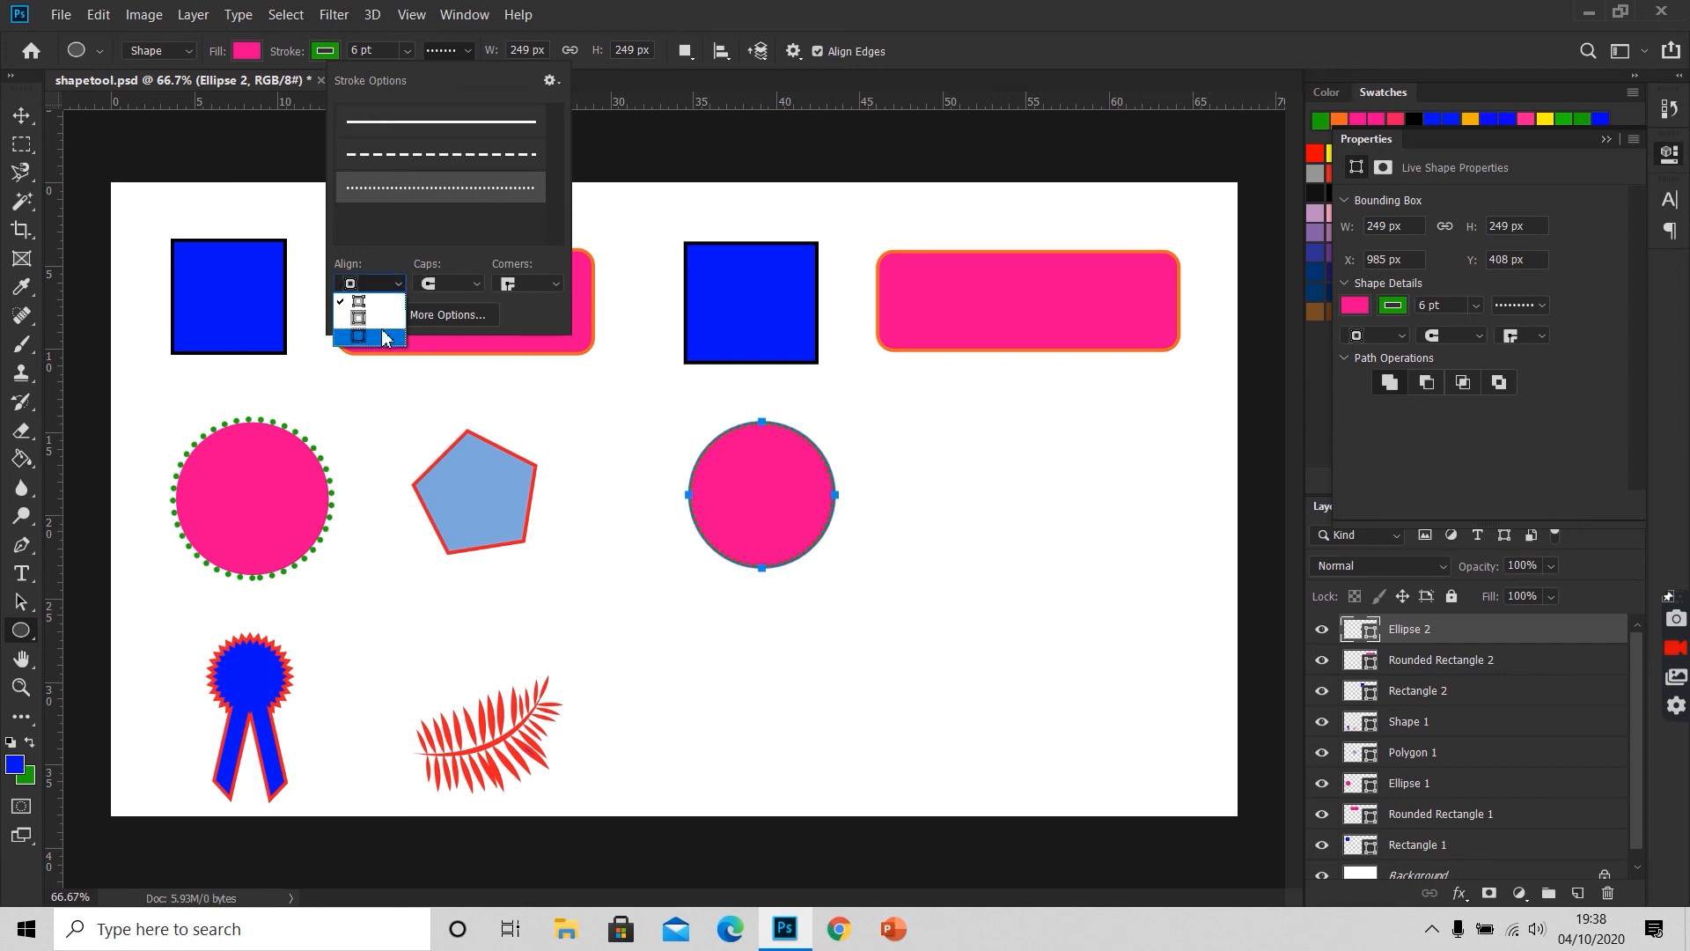
click(383, 331)
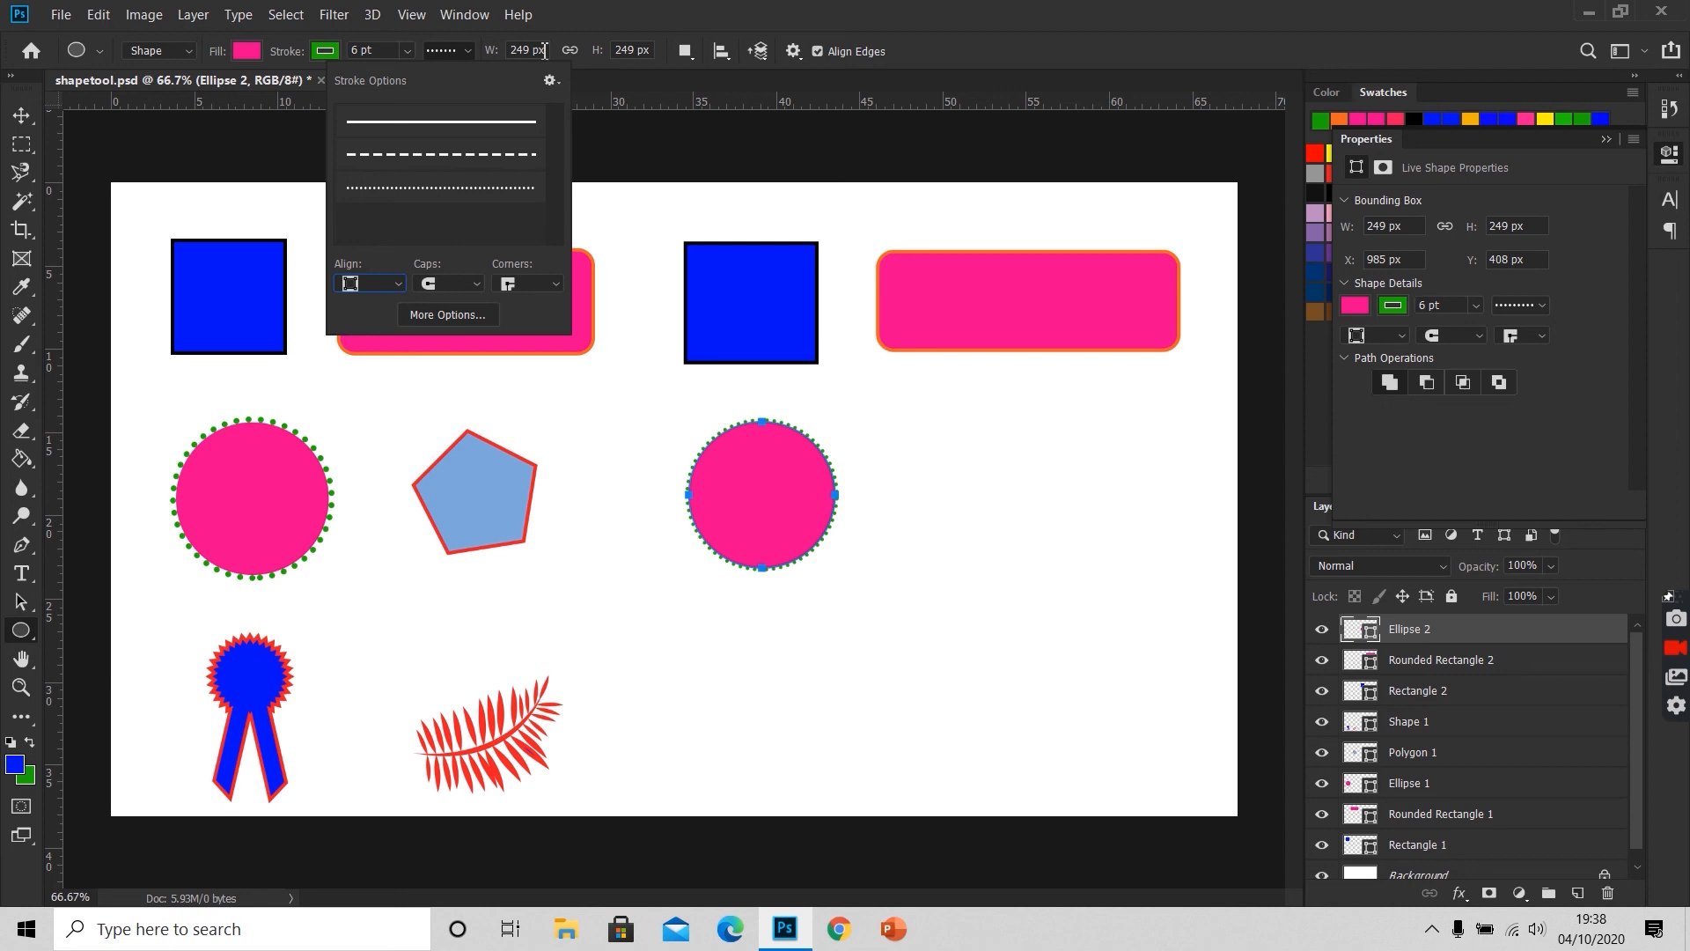
Step: Set the new circle's stroke width to 10 pt and deselect its path
drag(385, 48, 308, 52)
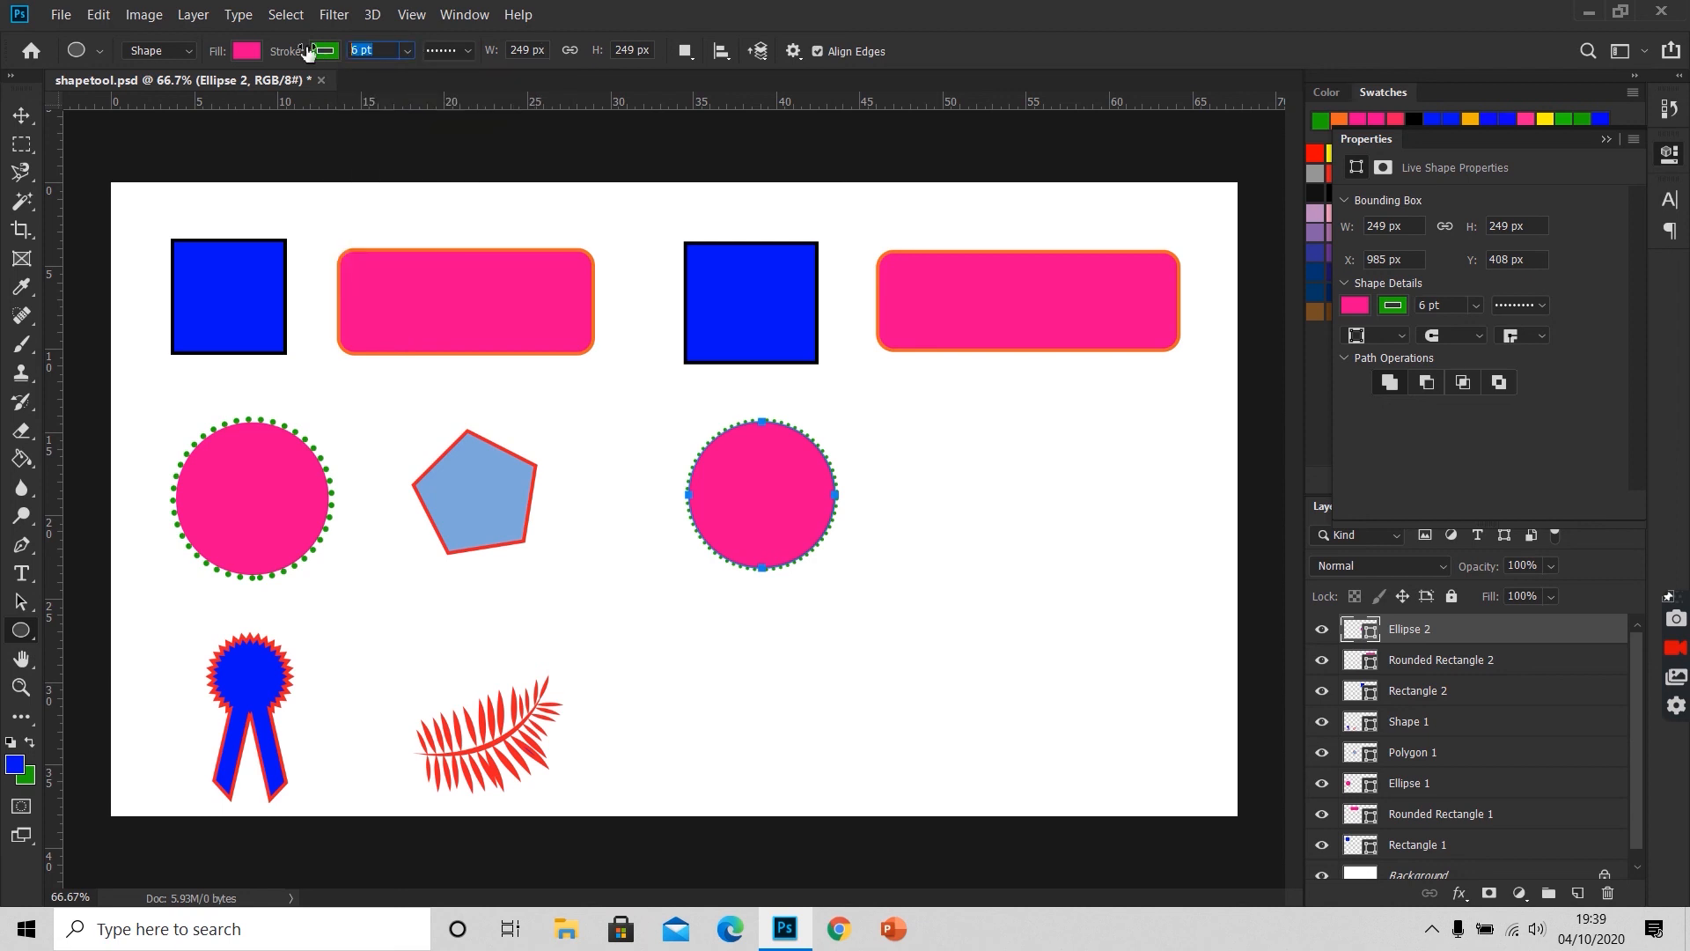
text(10)
key(Return)
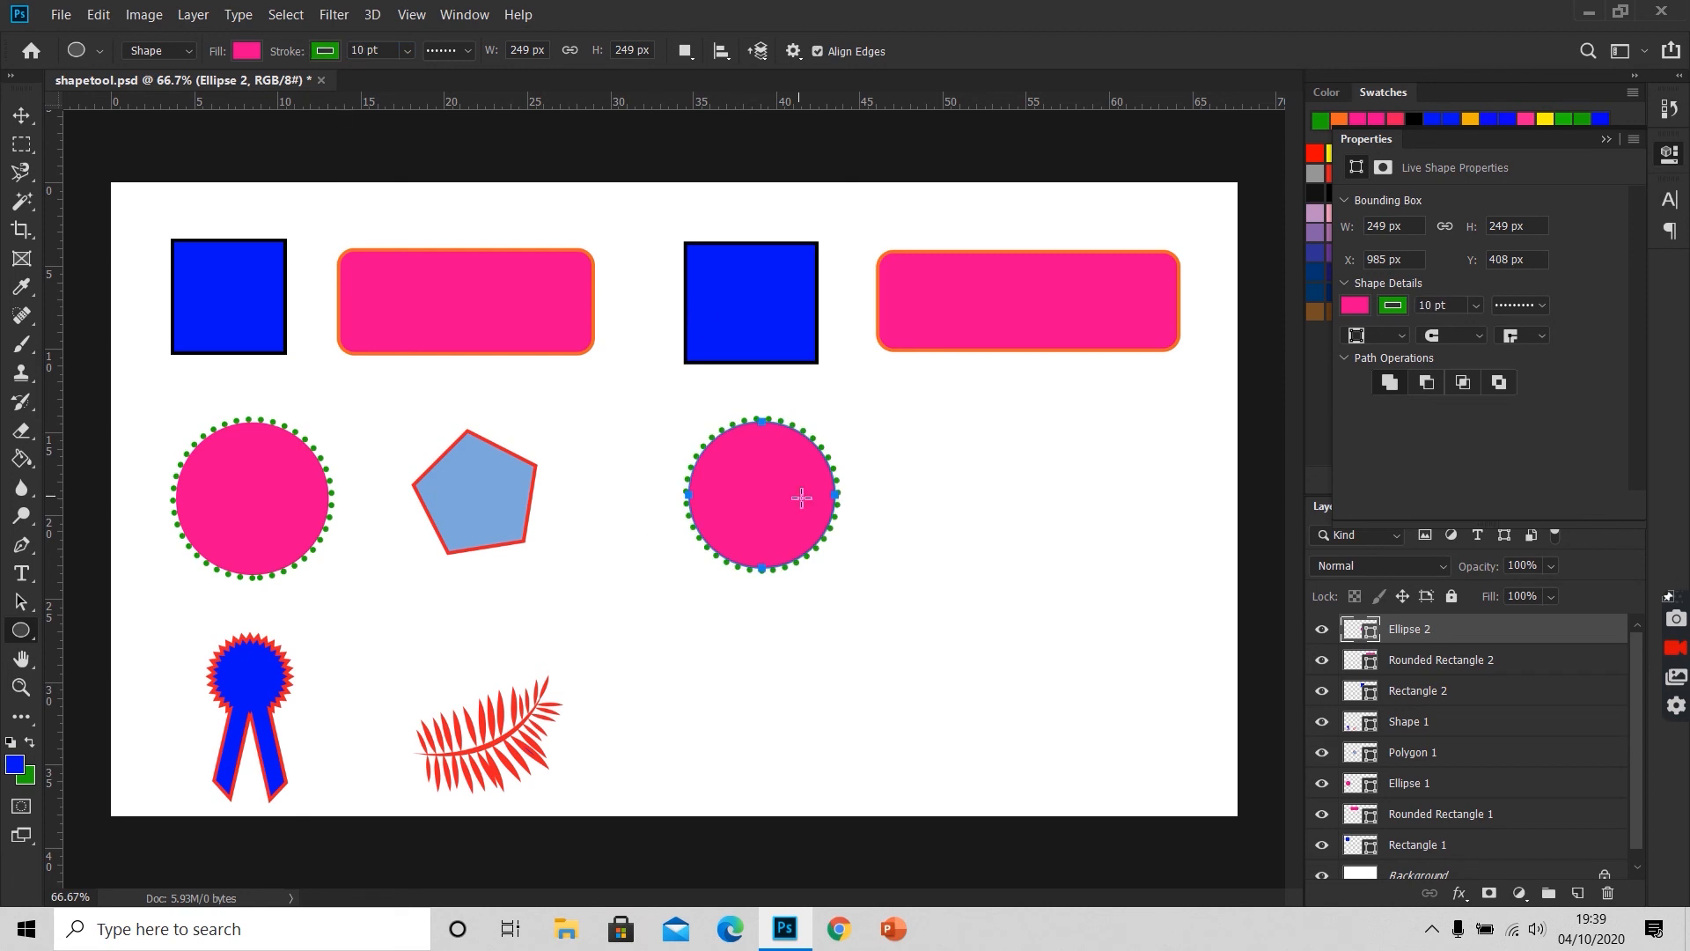
key(Return)
Step: Sample the light blue of the existing pentagon and draw a 5-sided polygon about 230 × 237 px beside the new circle
key(i)
click(494, 500)
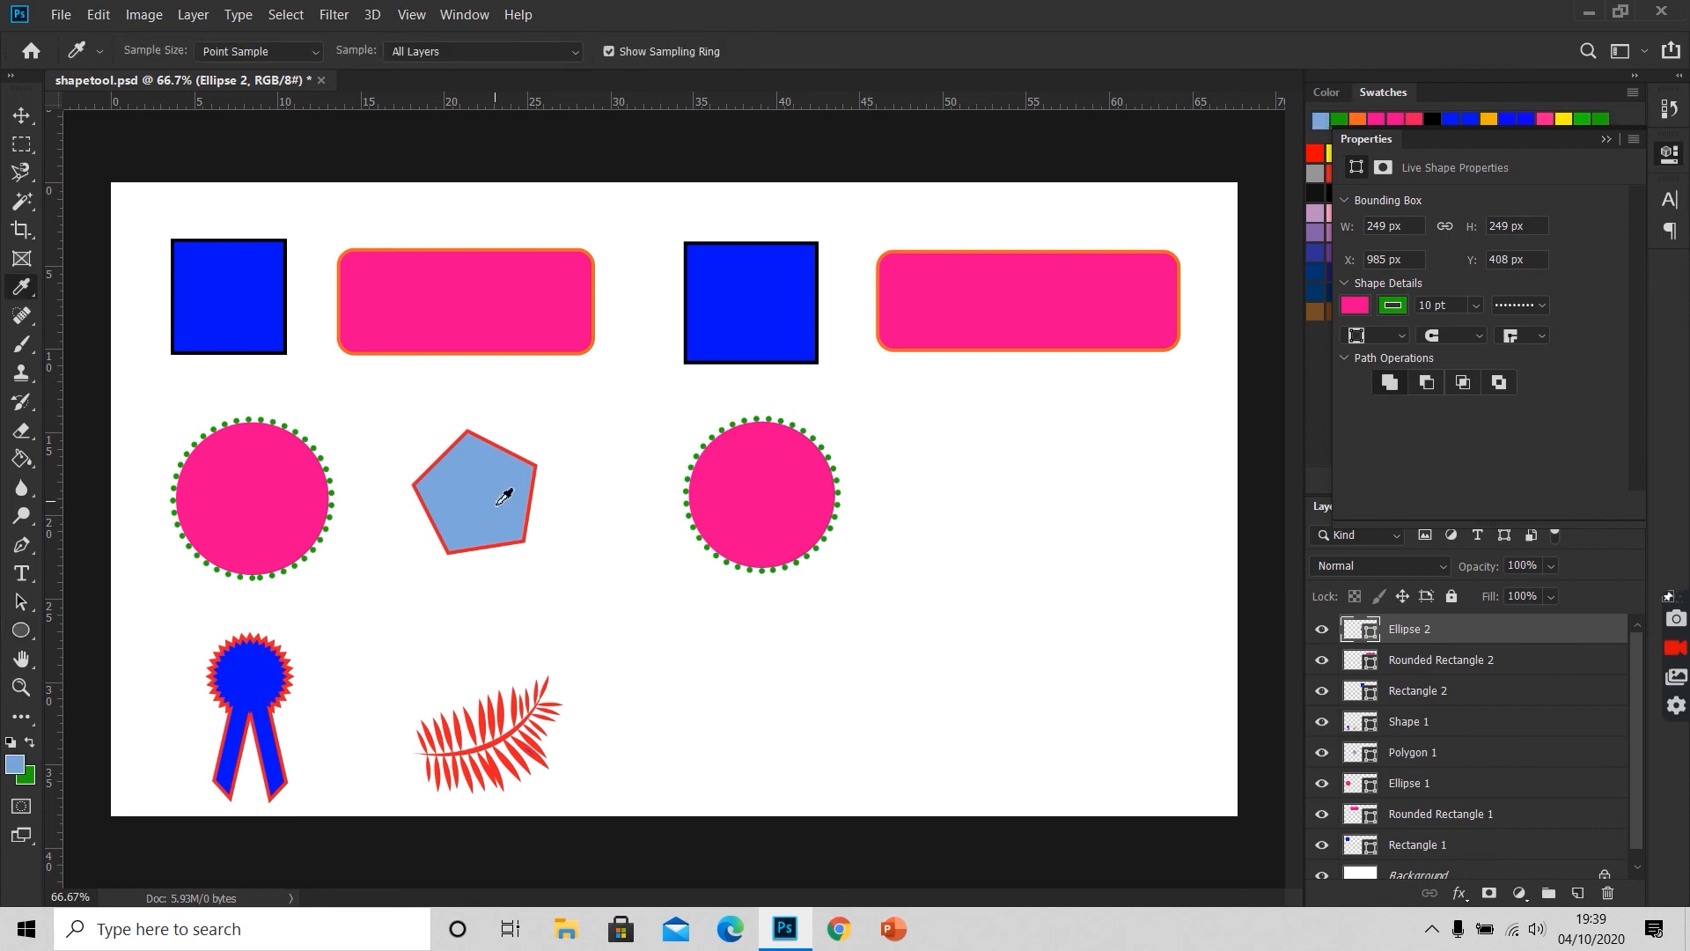
click(21, 630)
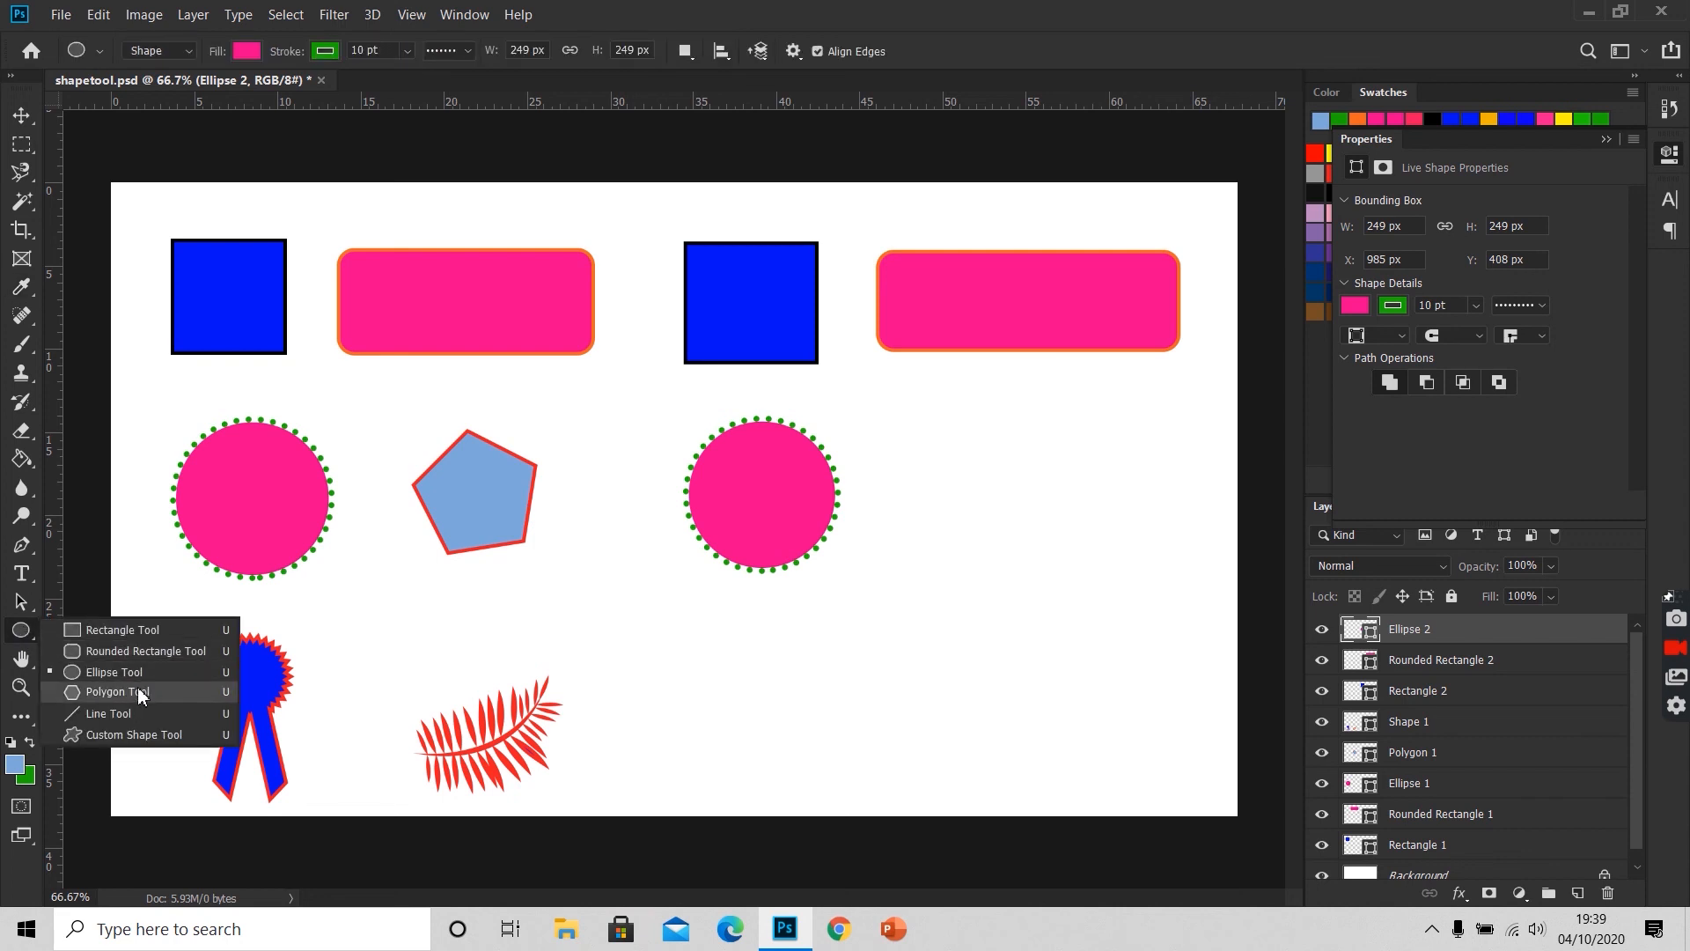
click(137, 692)
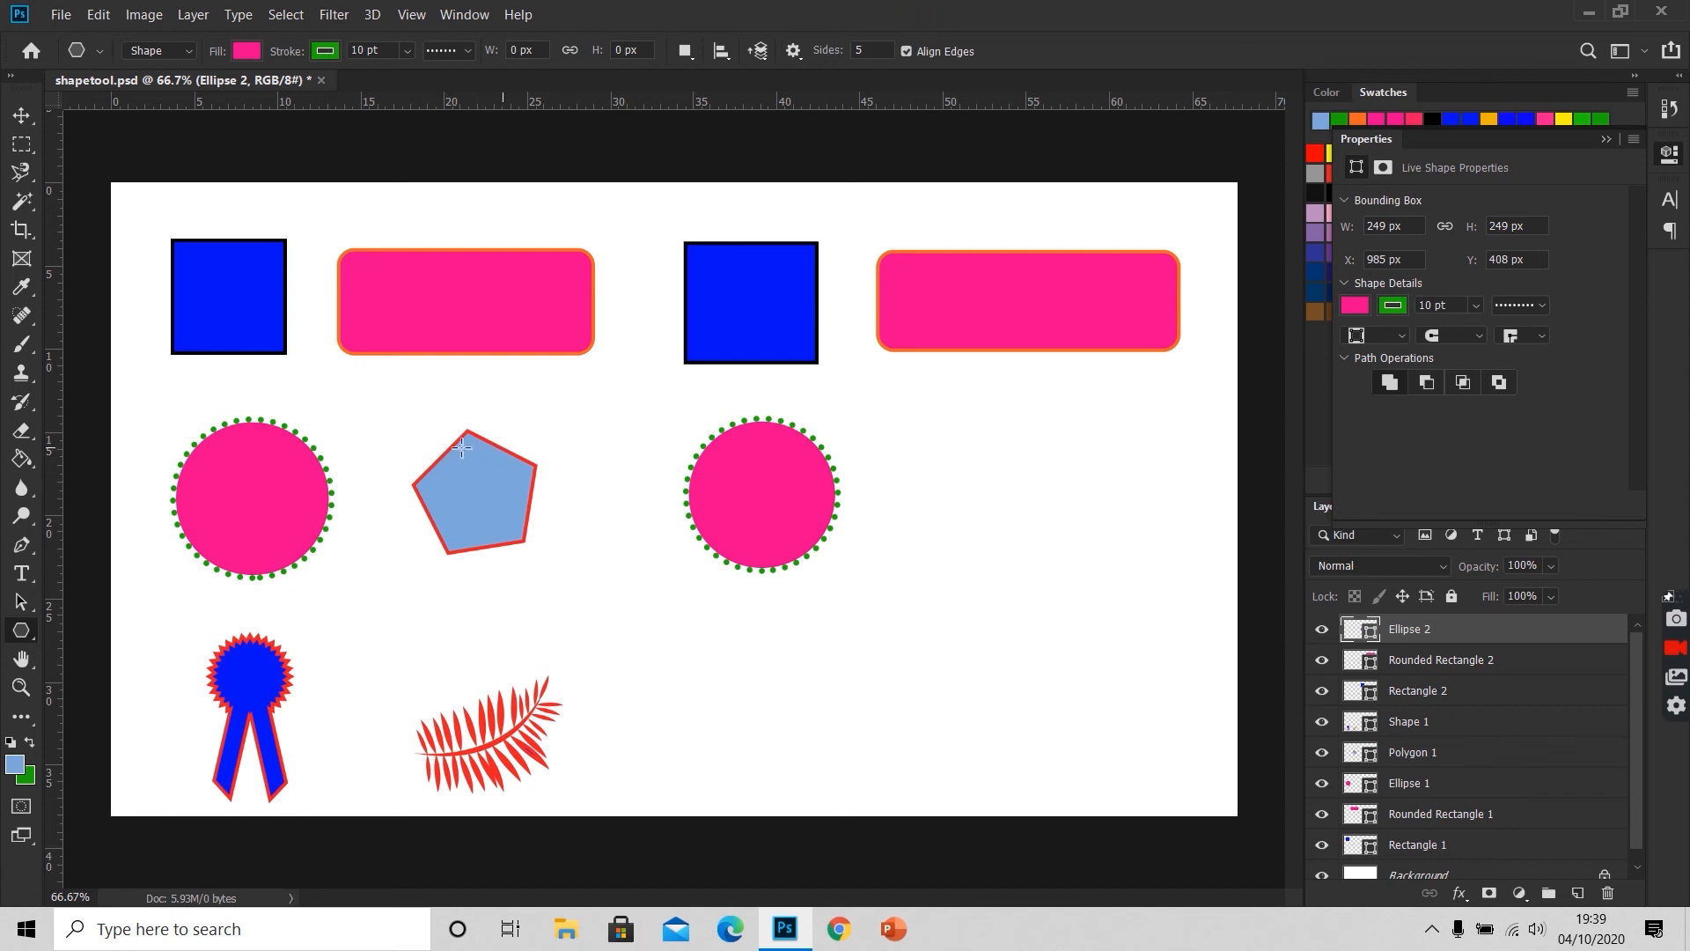
click(872, 52)
key(v)
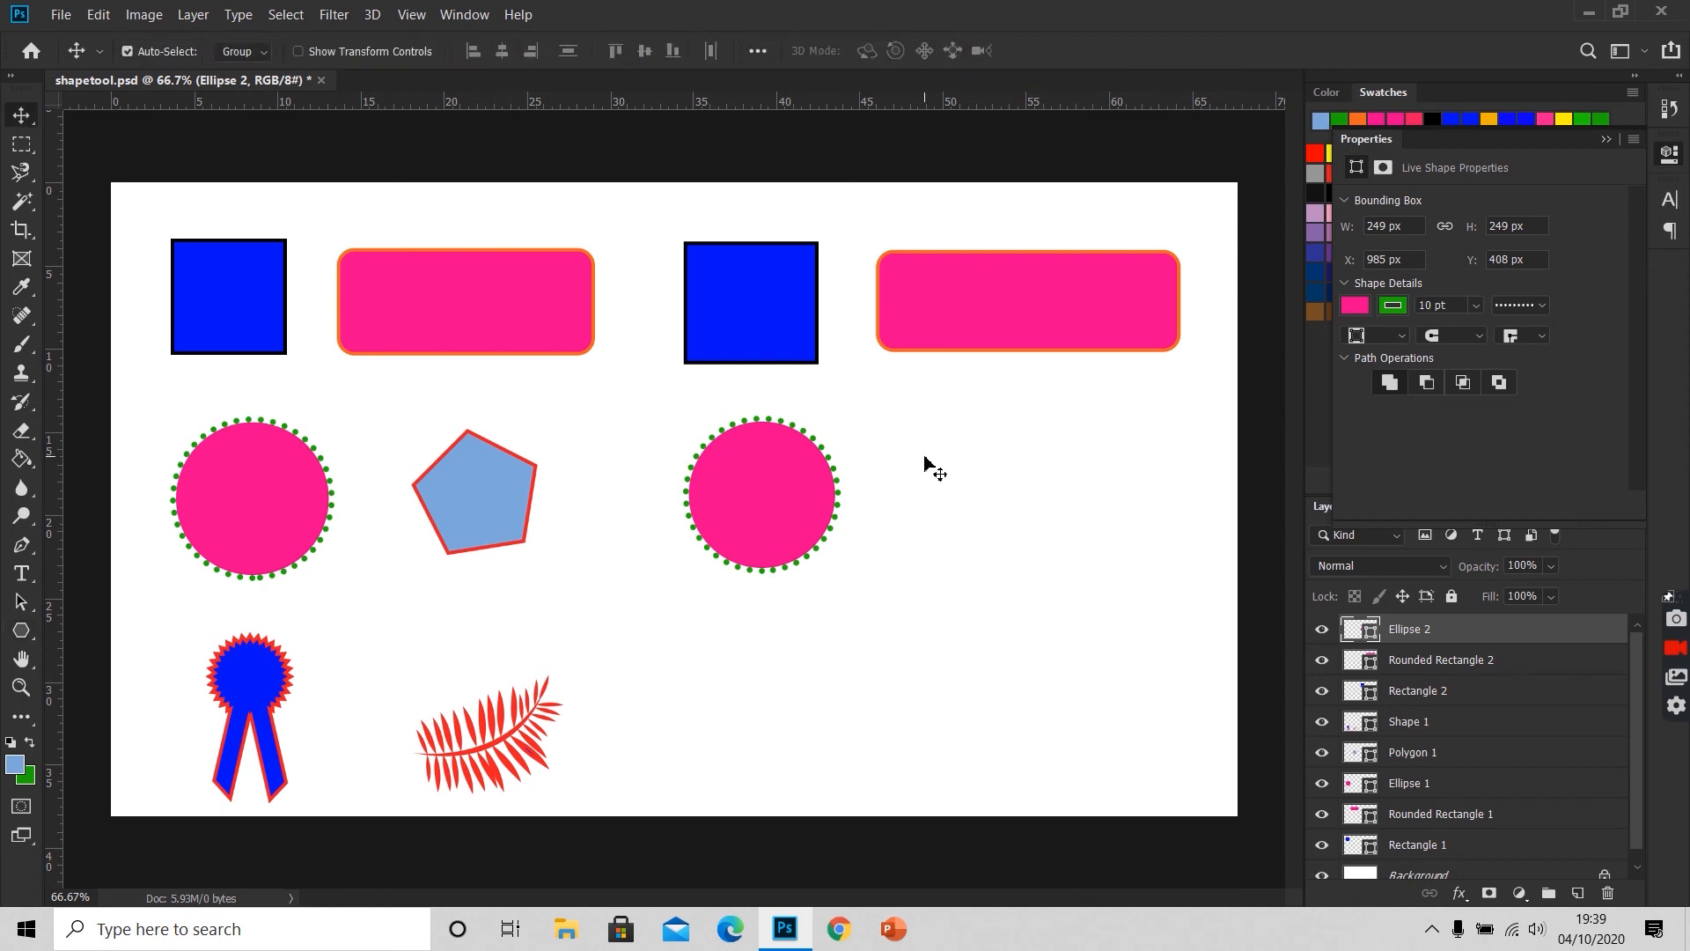
key(u)
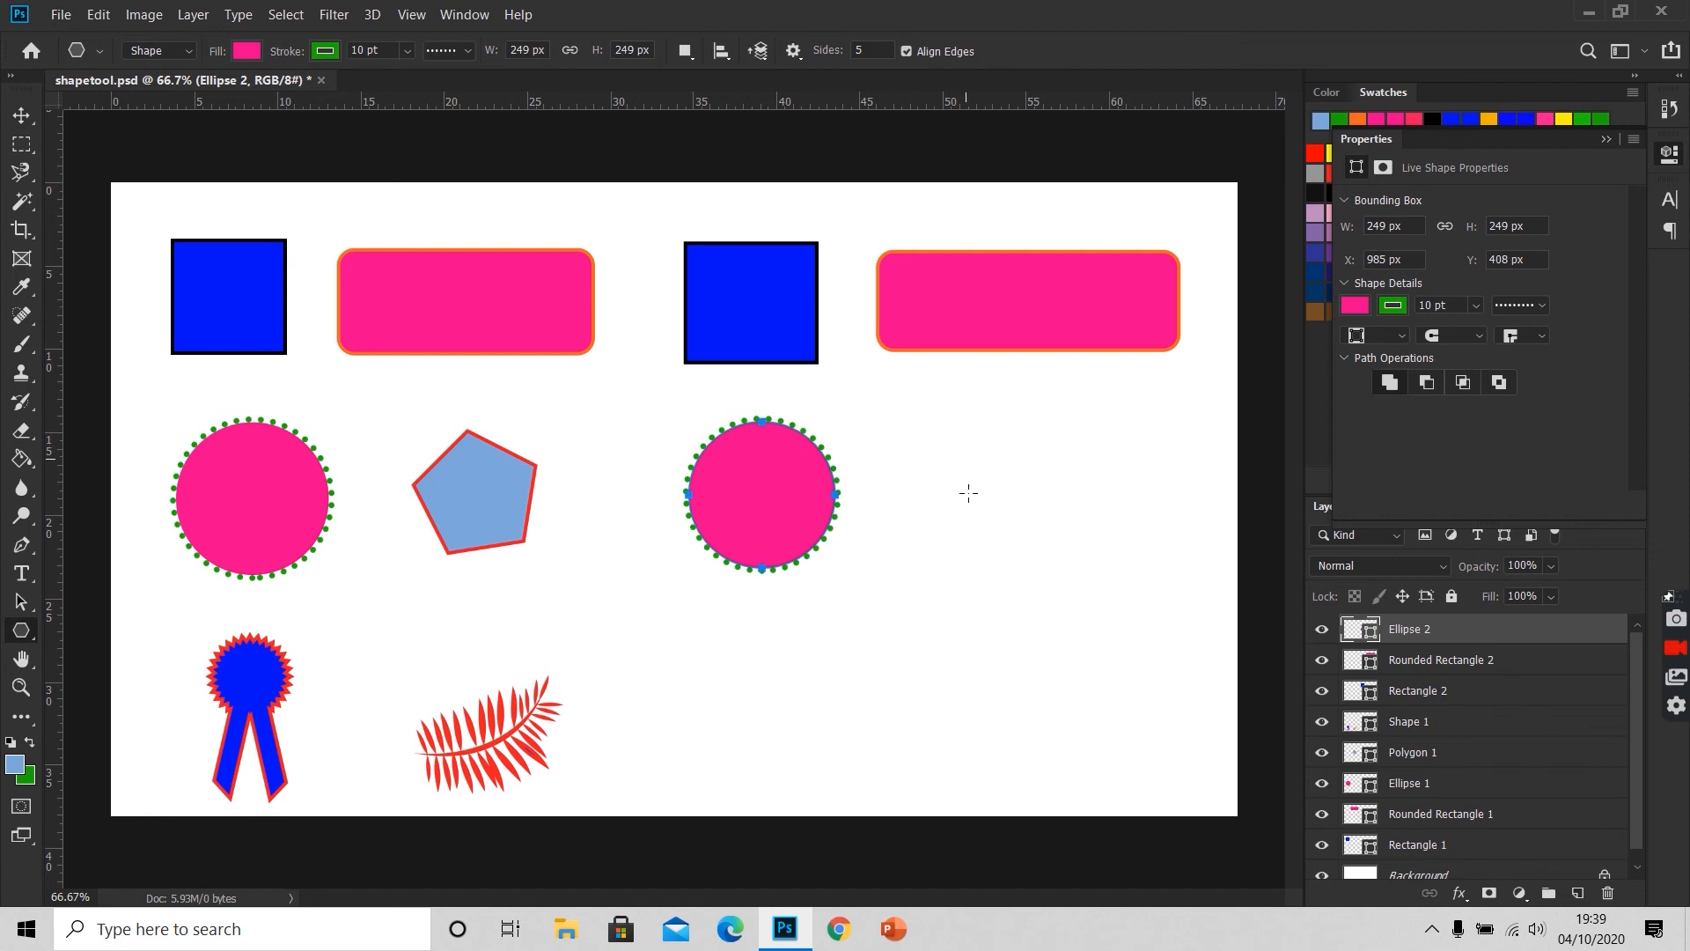
drag(976, 478, 1040, 527)
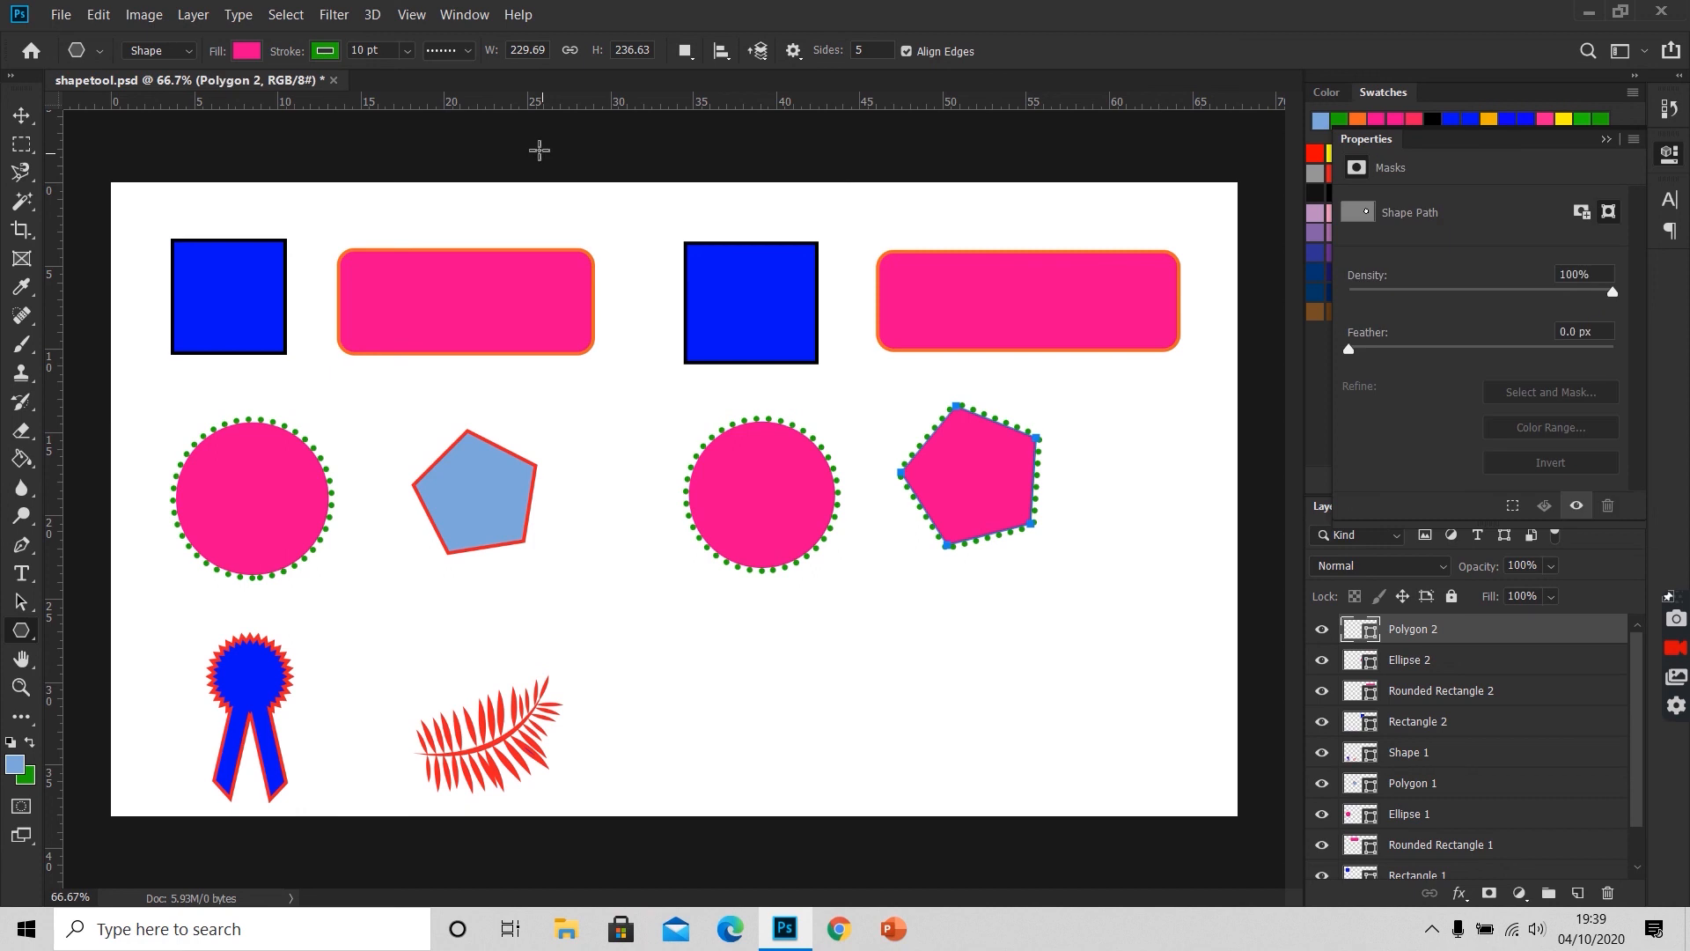
Step: Change the new pentagon's fill to light teal and its stroke colour to CMYK Red
click(247, 57)
click(203, 249)
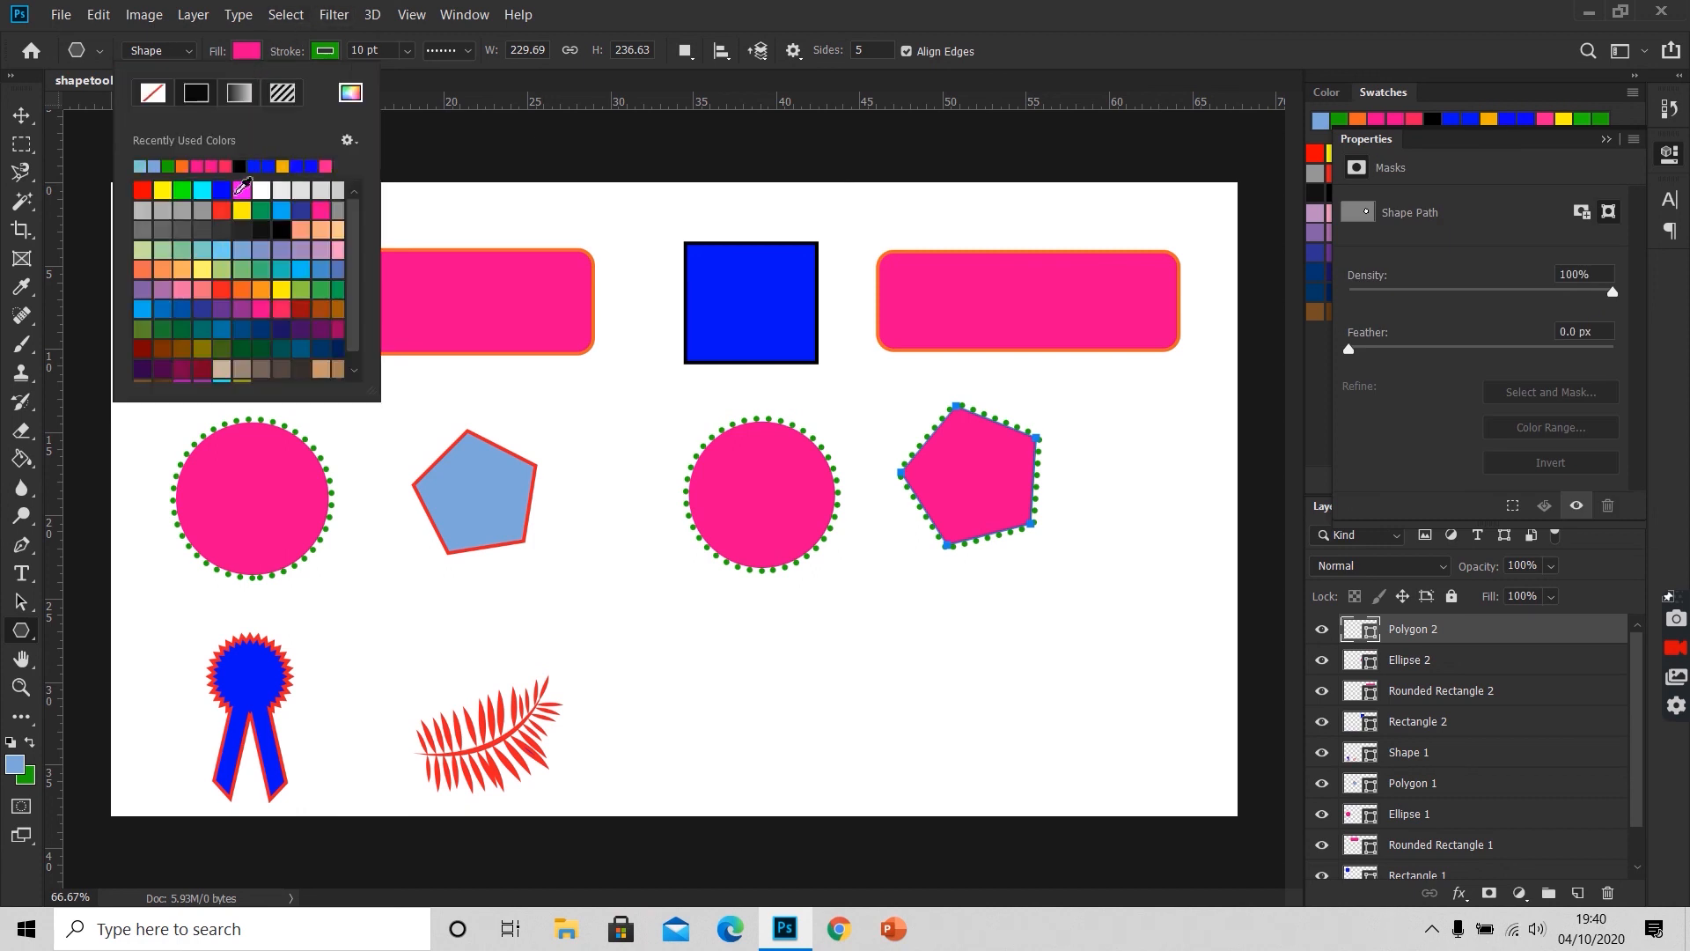
click(325, 51)
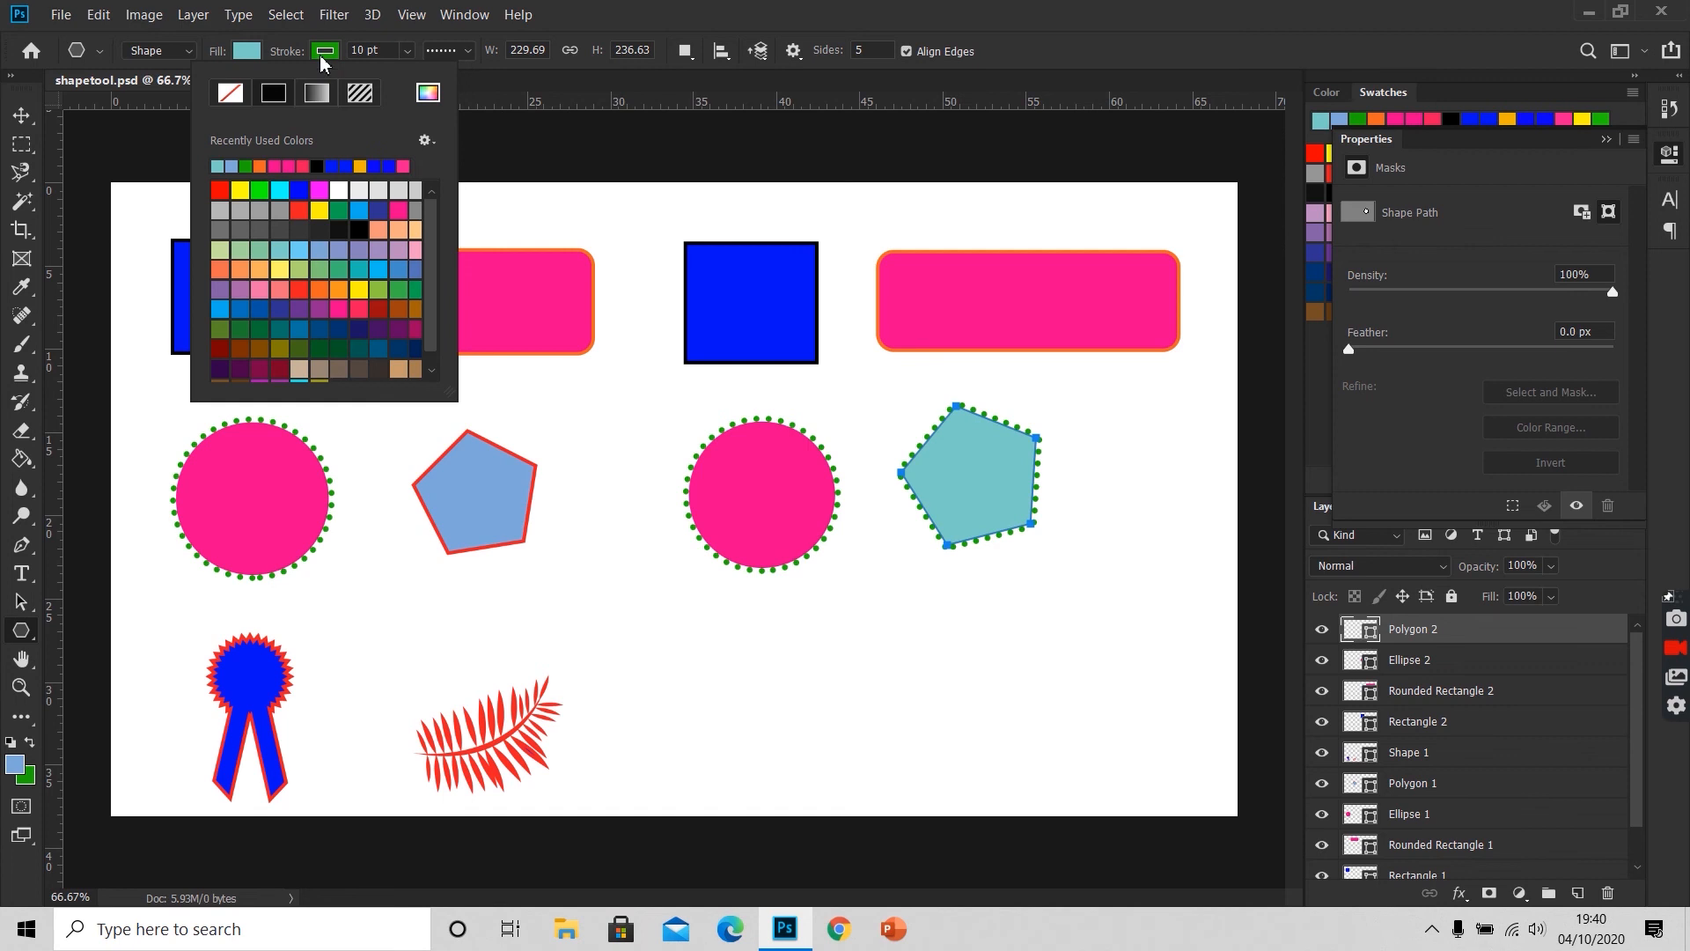
click(303, 210)
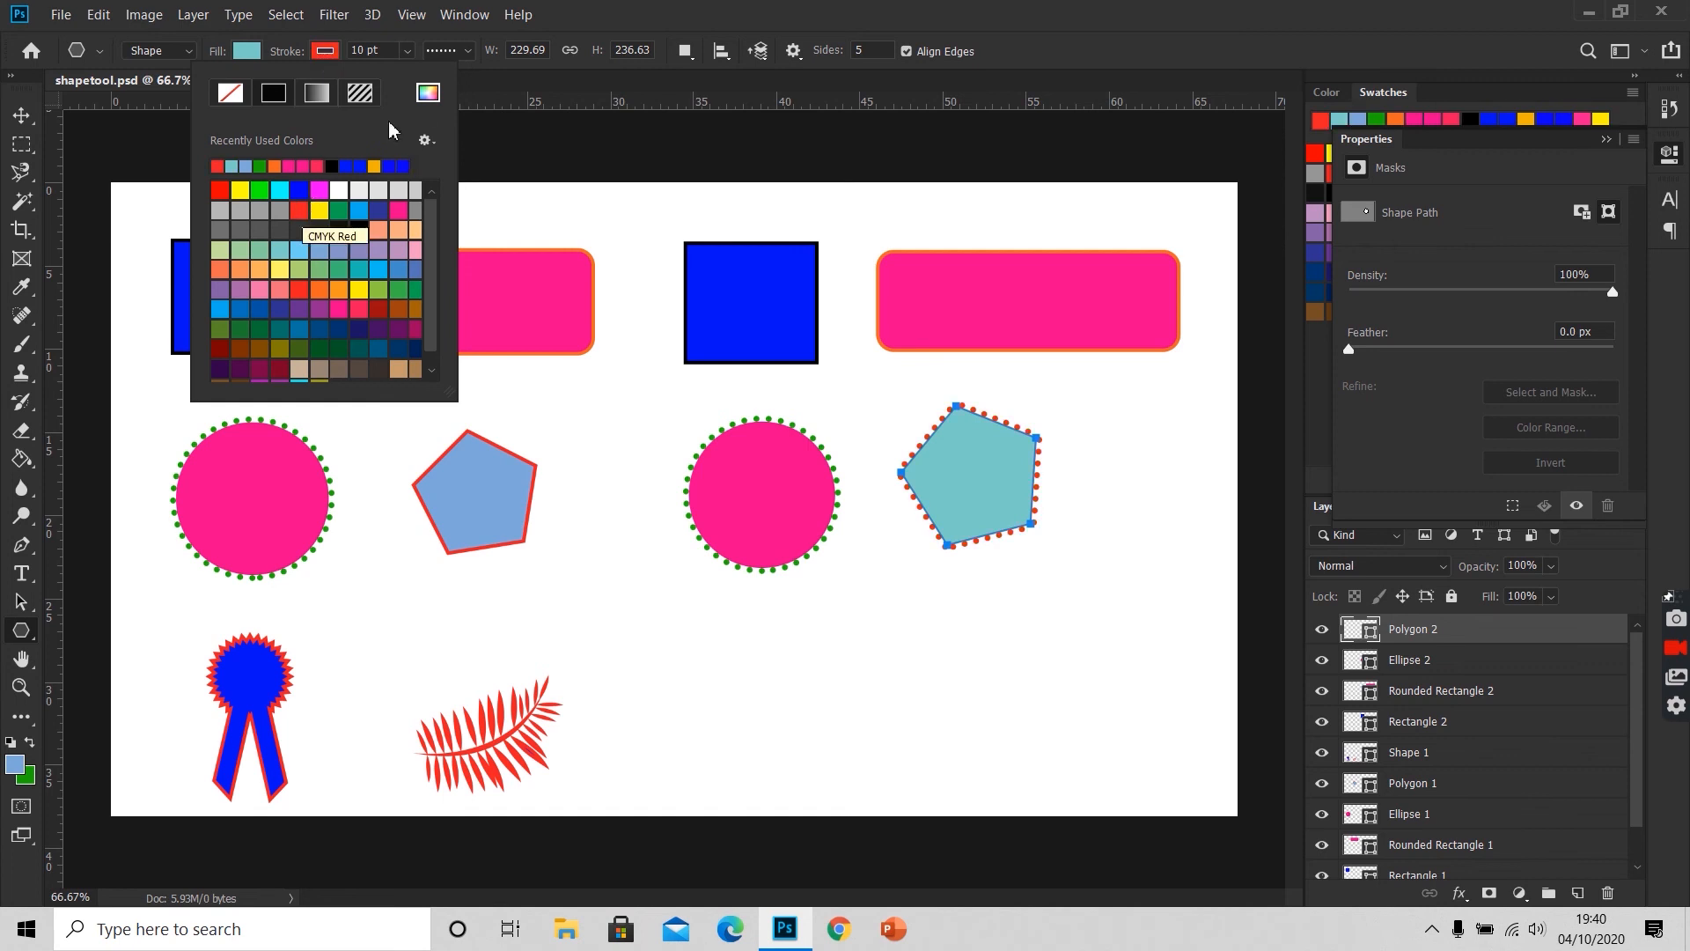
Step: Make the new pentagon's stroke a solid line centred on the path, and deselect the path
click(467, 54)
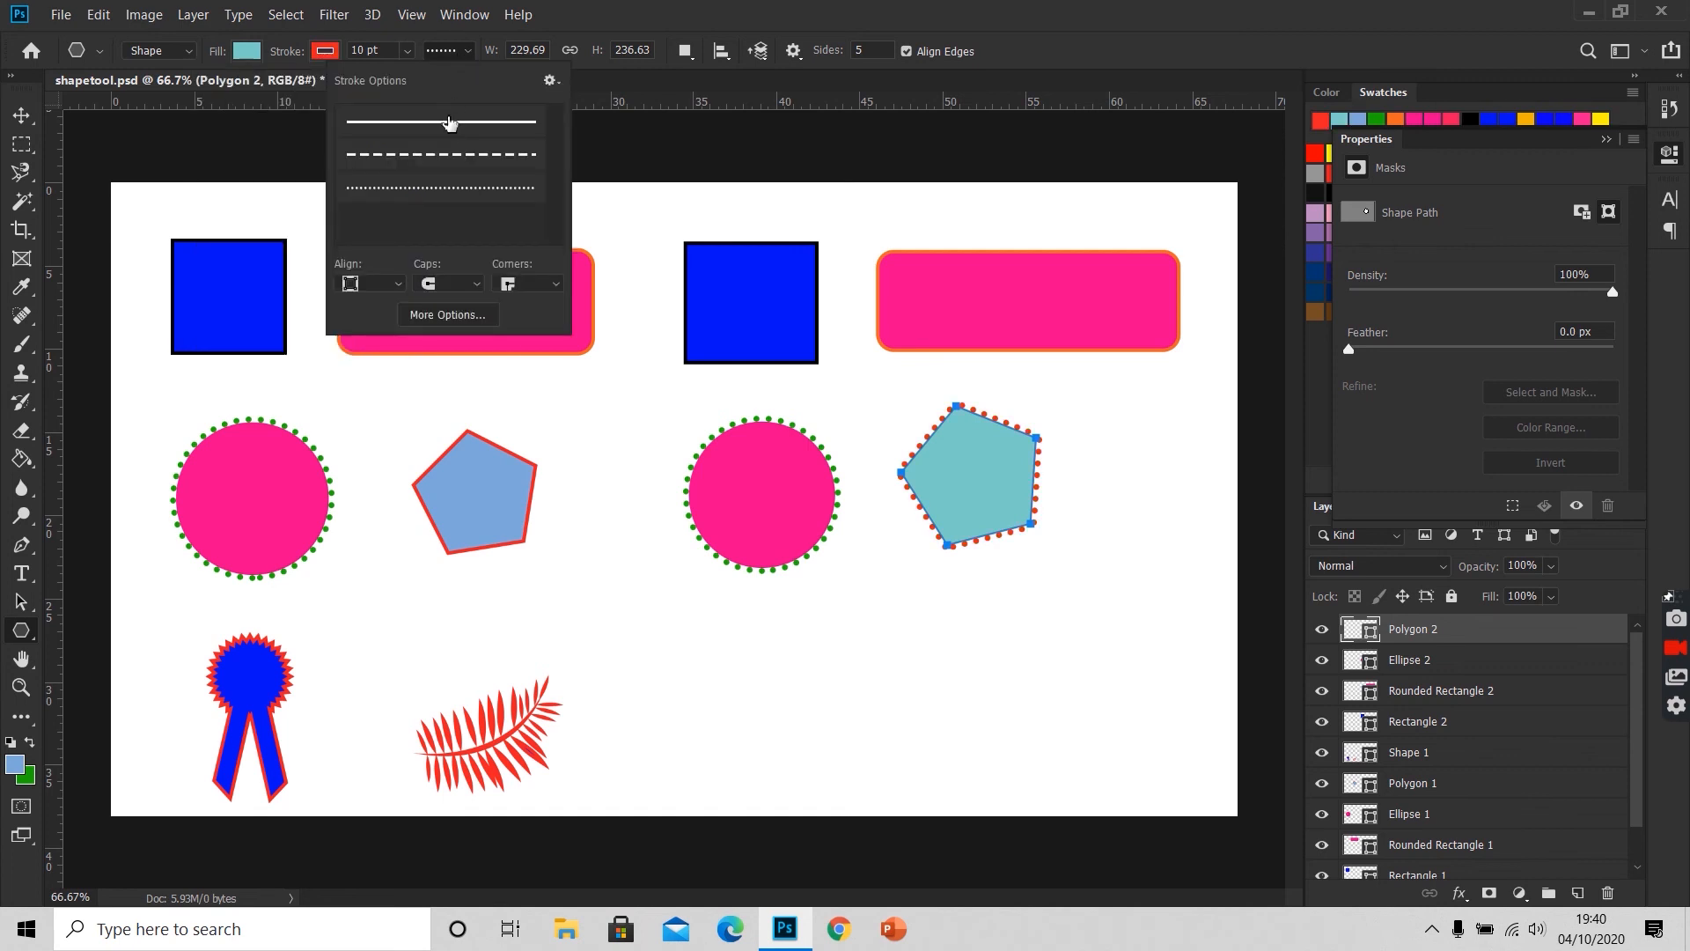
click(447, 130)
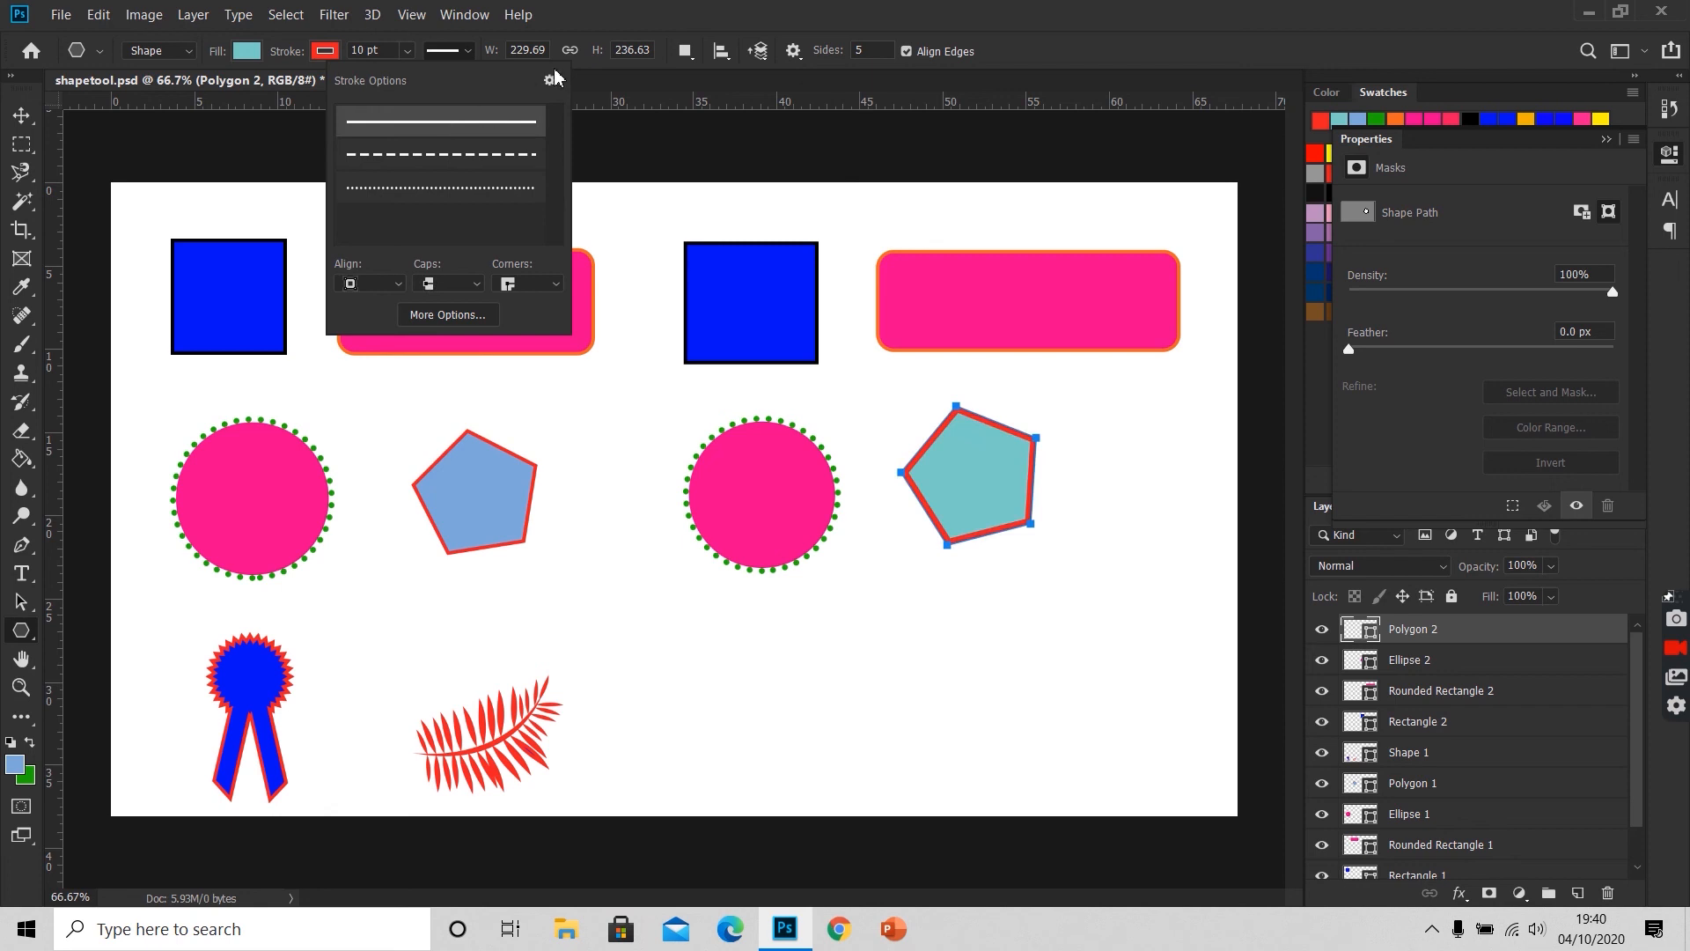
click(395, 286)
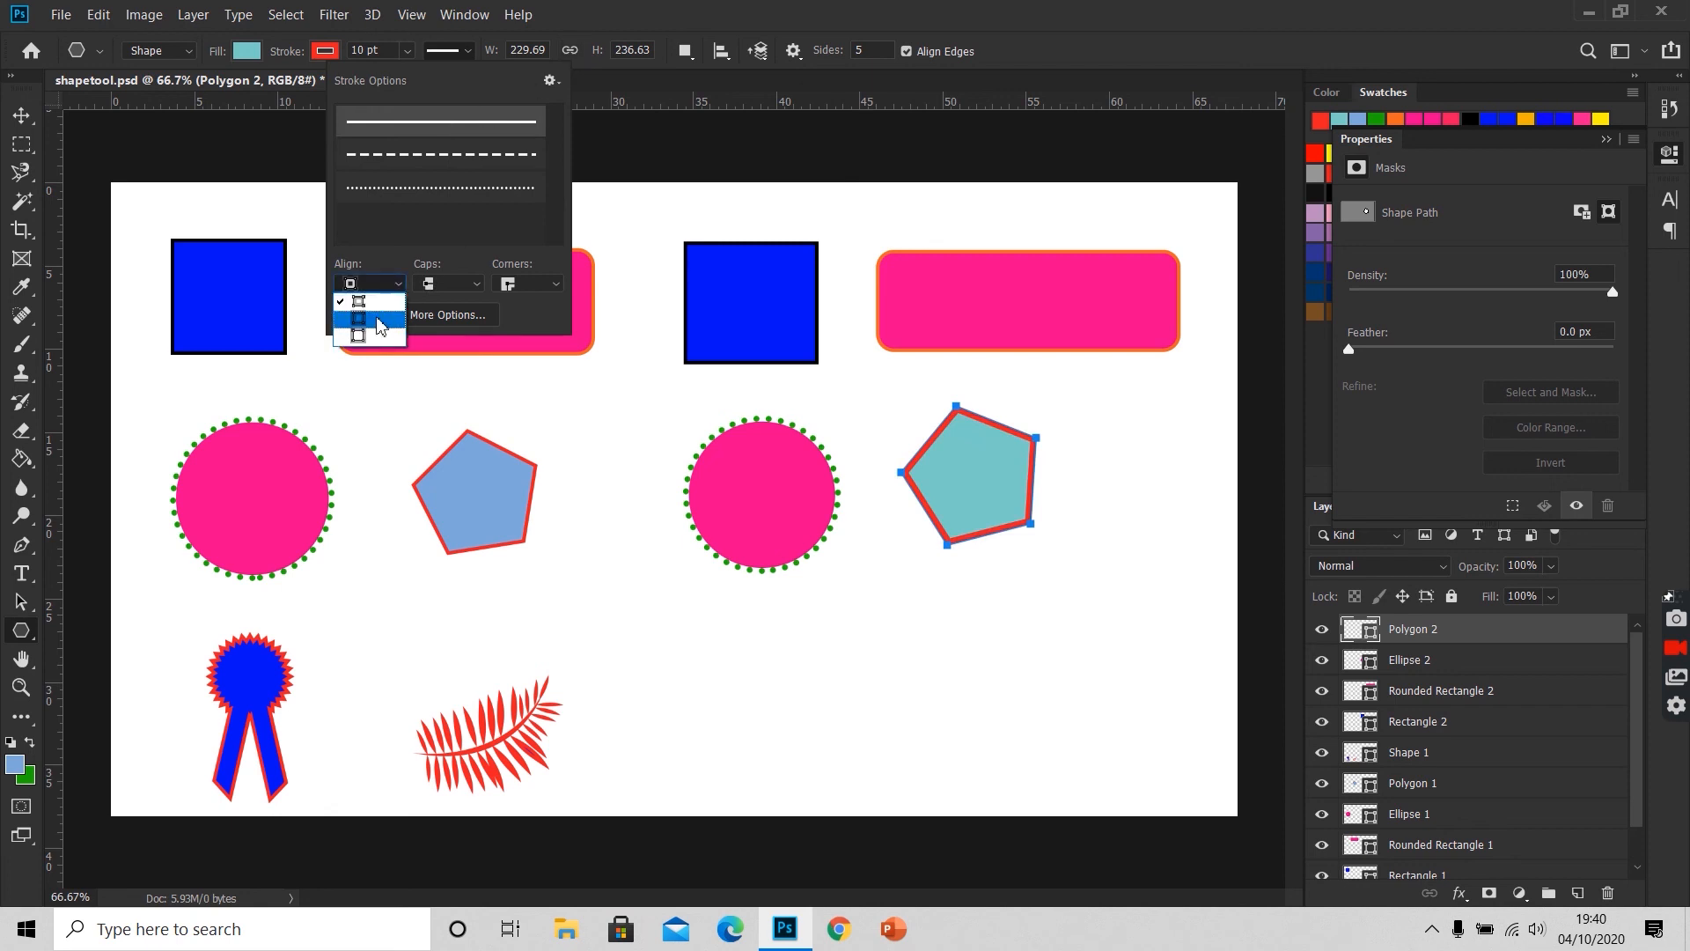
click(373, 320)
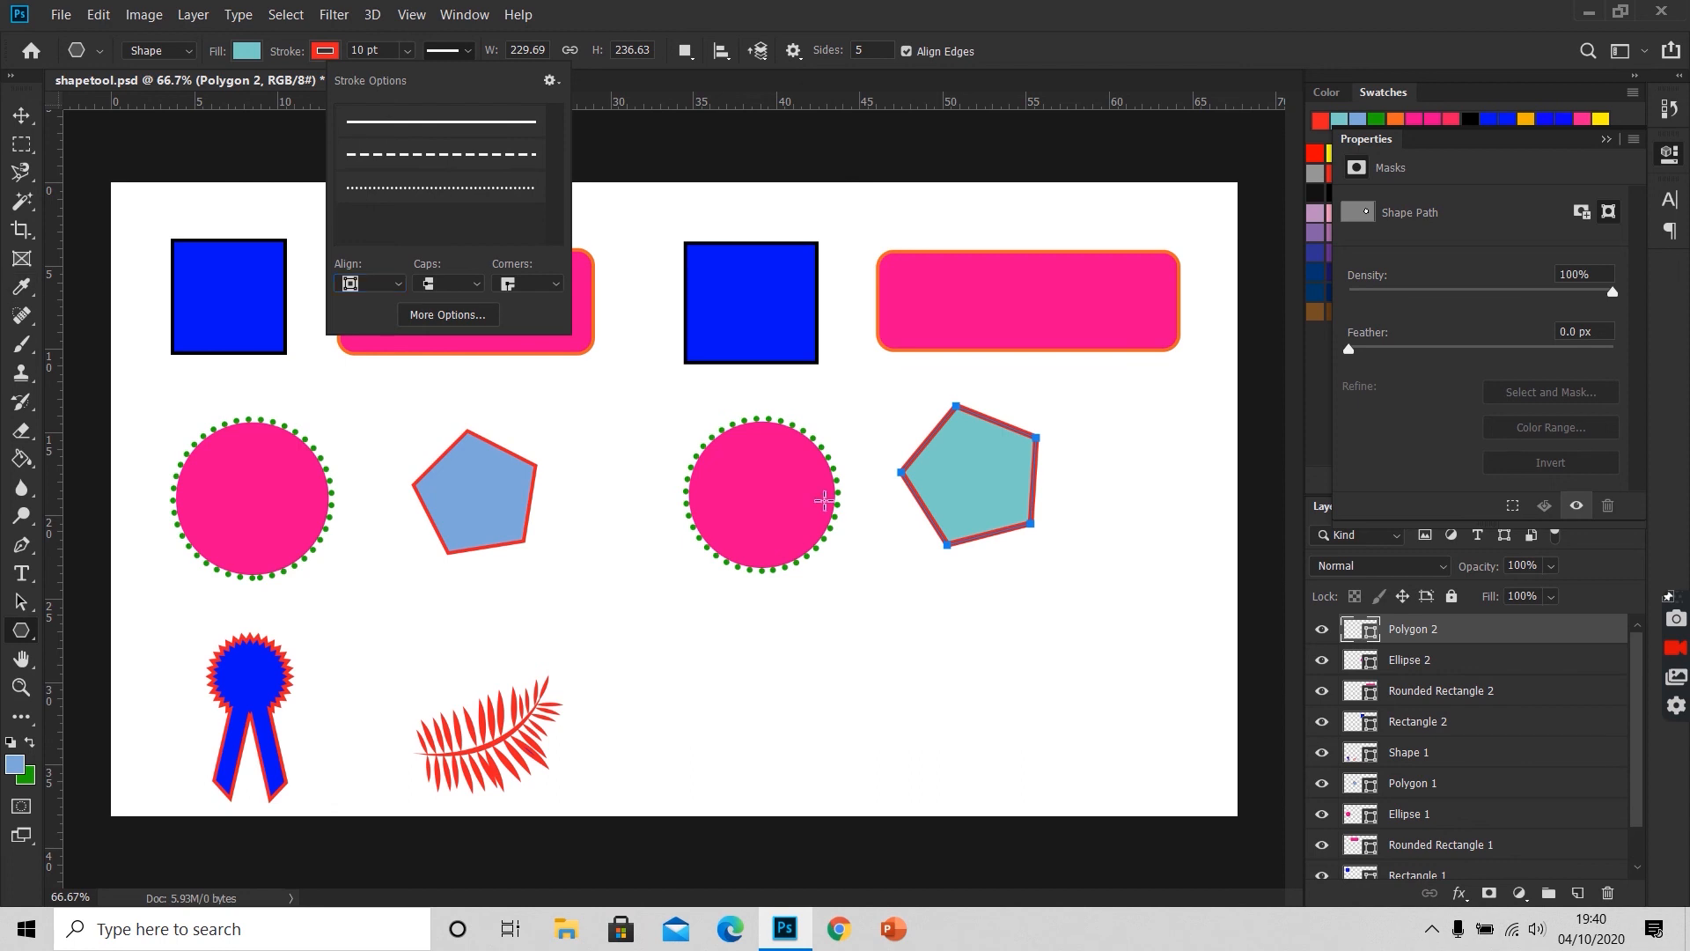
click(1082, 143)
key(Escape)
Step: Draw the award ribbon custom shape, about 150 × 289 px, below the new circle
right_click(21, 629)
click(121, 736)
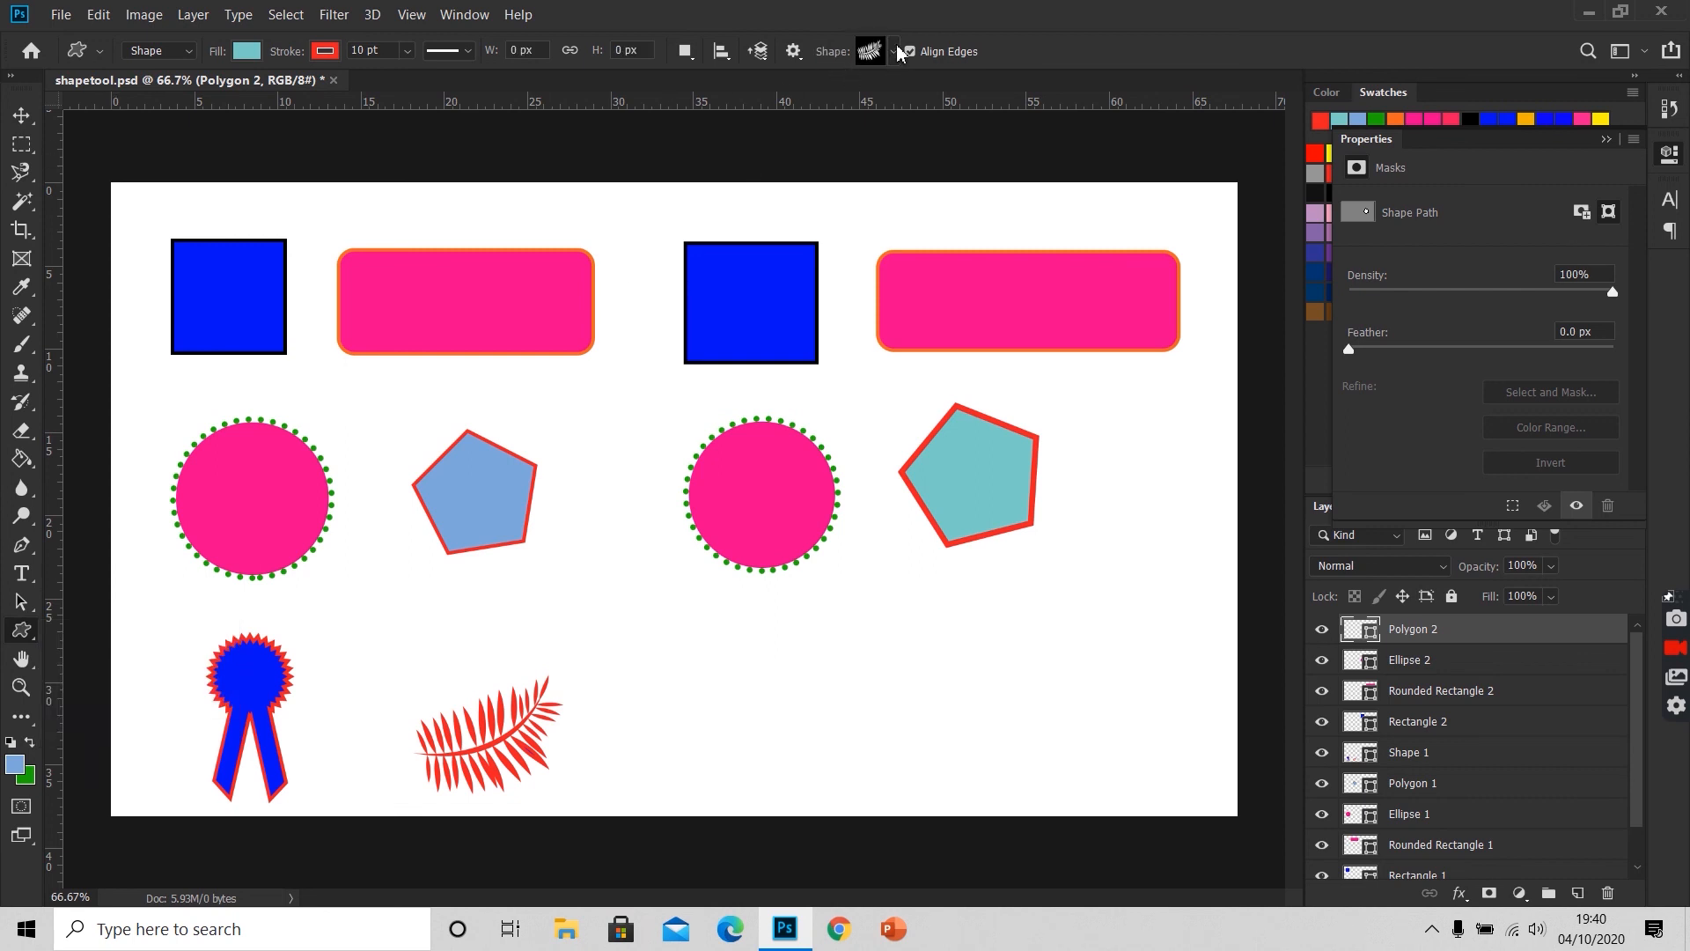
click(894, 52)
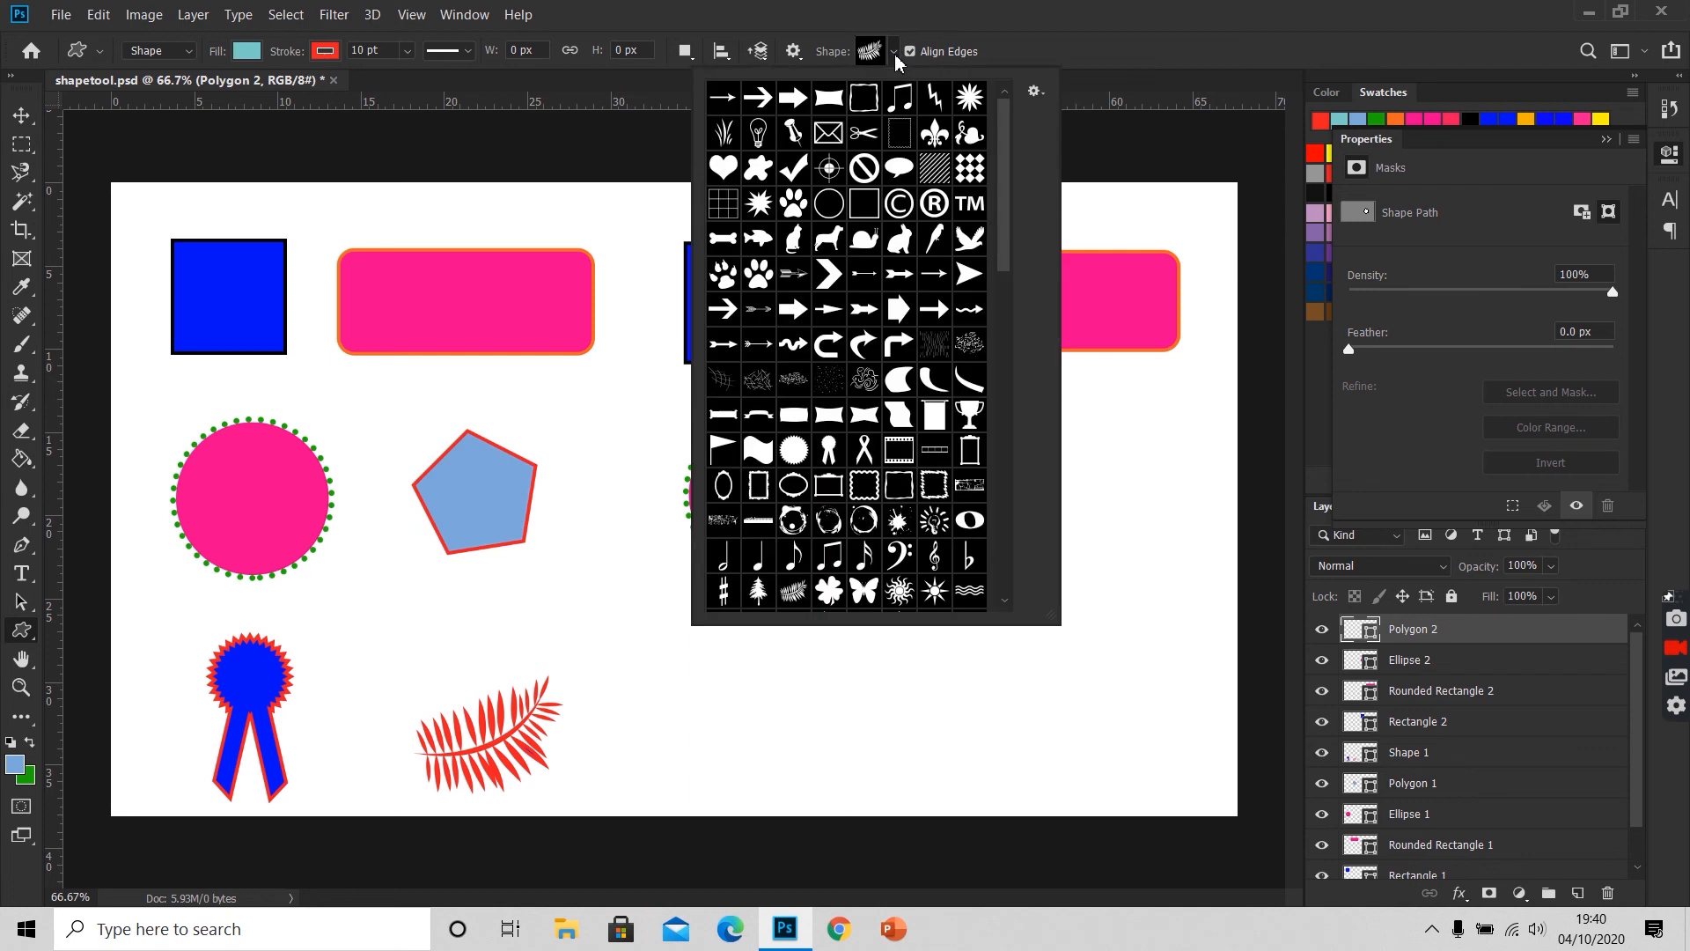
mouse_move(1006, 197)
mouse_down()
mouse_move(1005, 529)
mouse_move(1003, 185)
mouse_up()
scroll(963, 203, down, 2)
scroll(823, 462, up, 1)
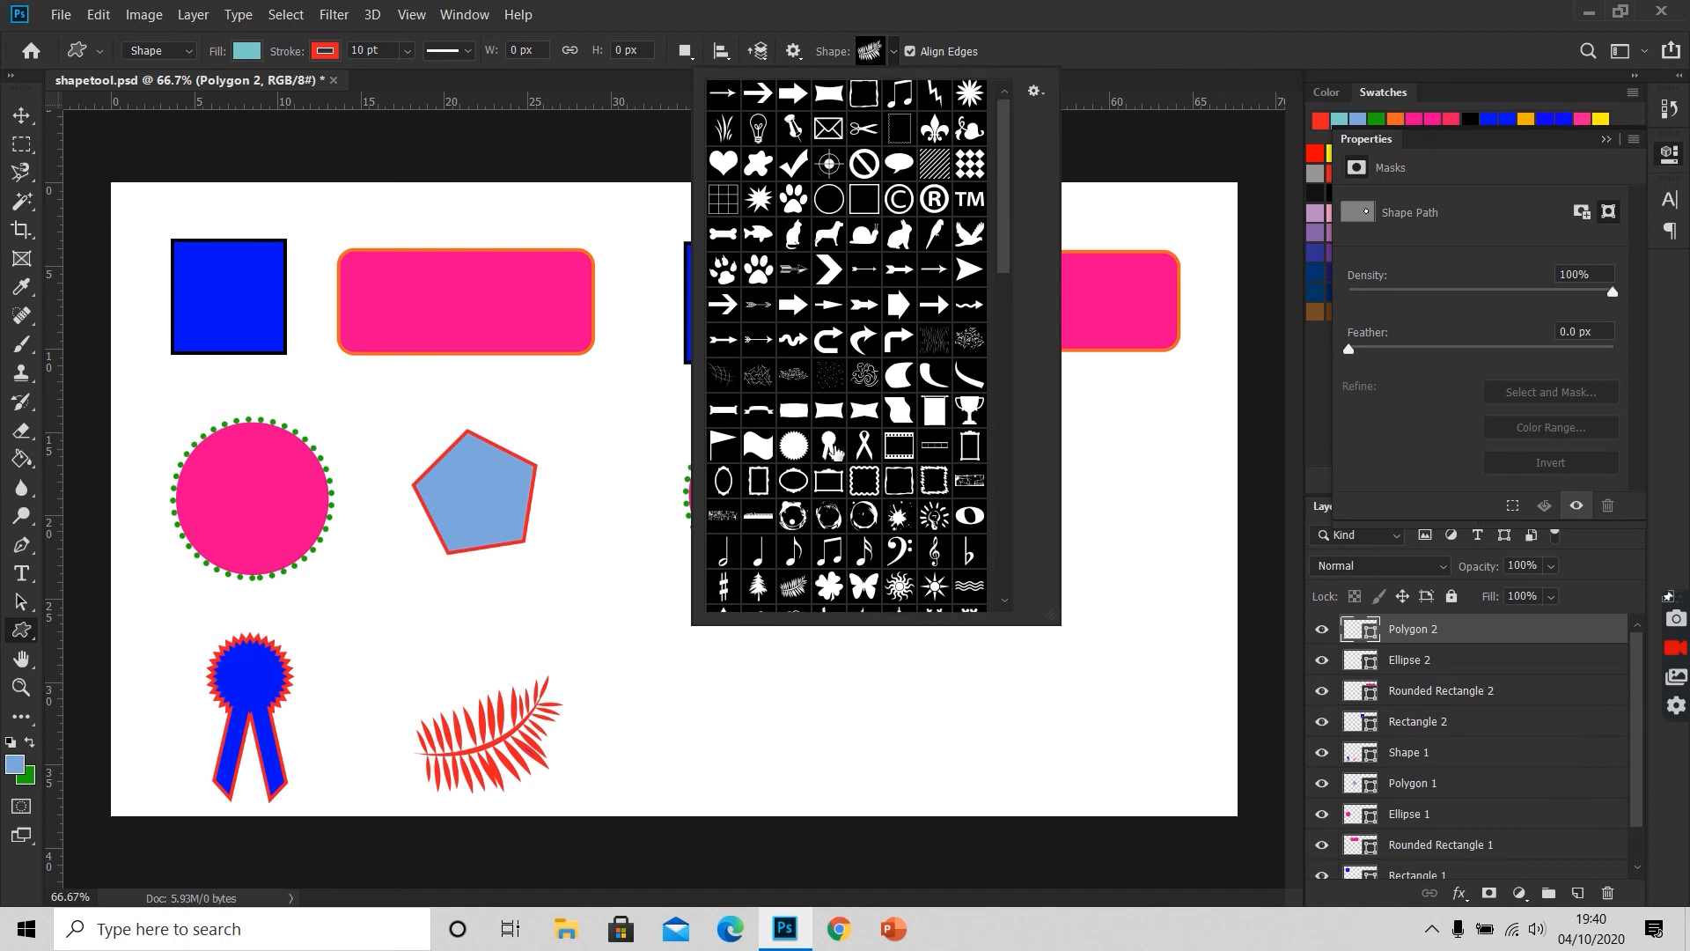
double_click(835, 451)
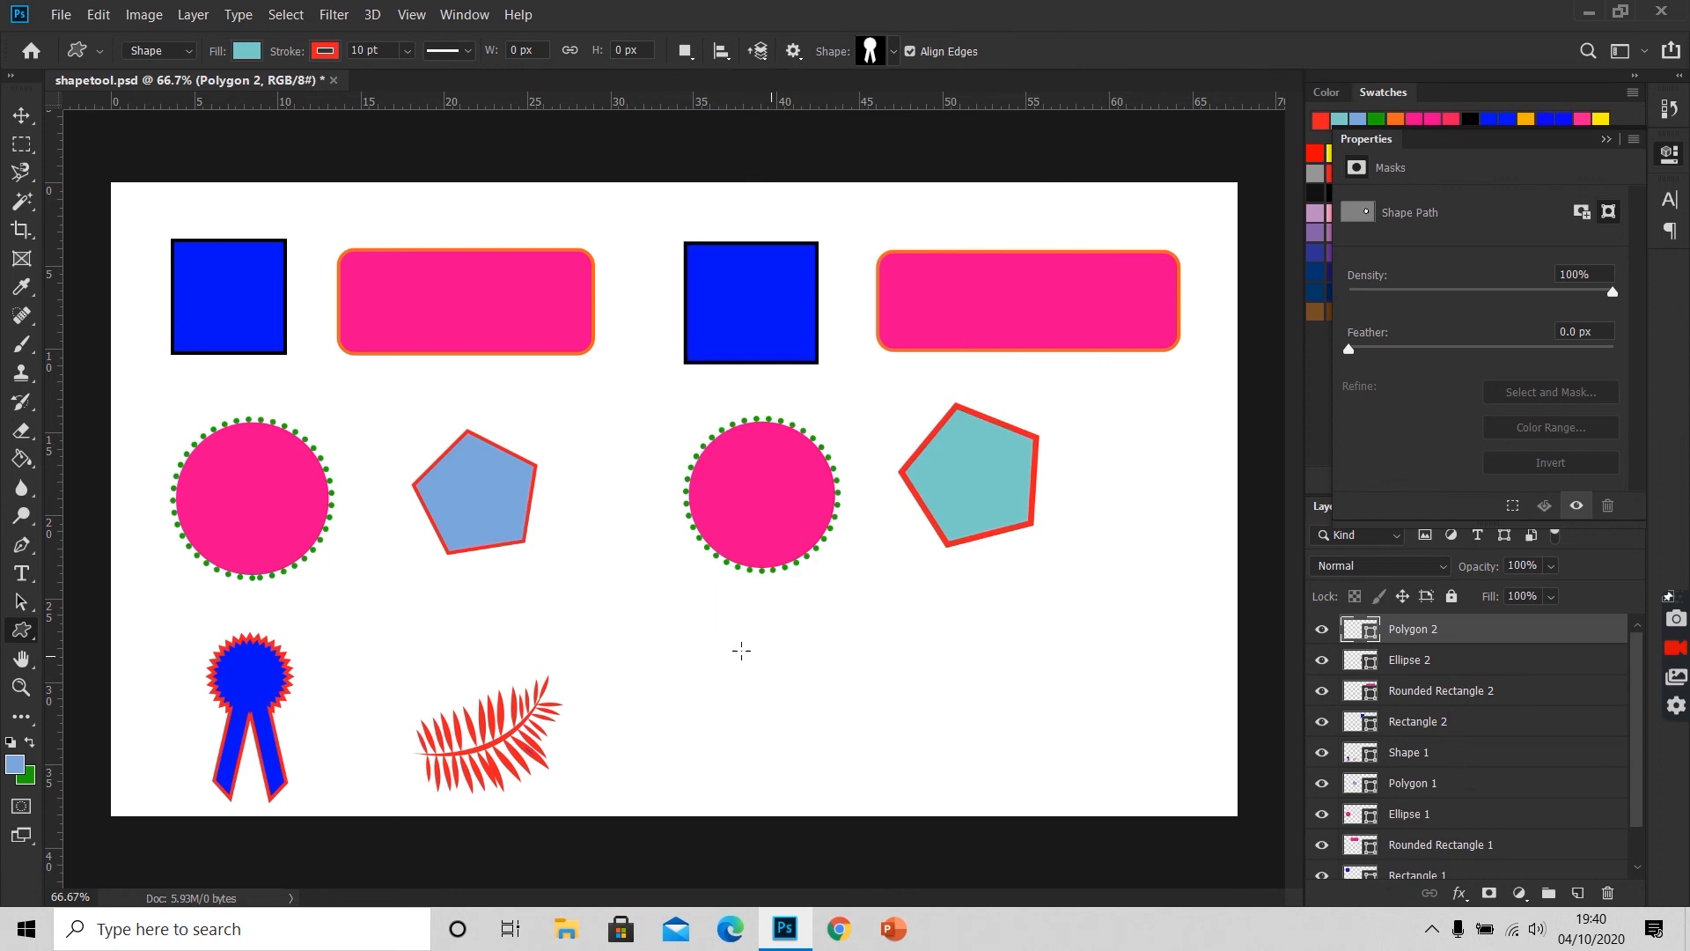
drag(737, 635, 882, 803)
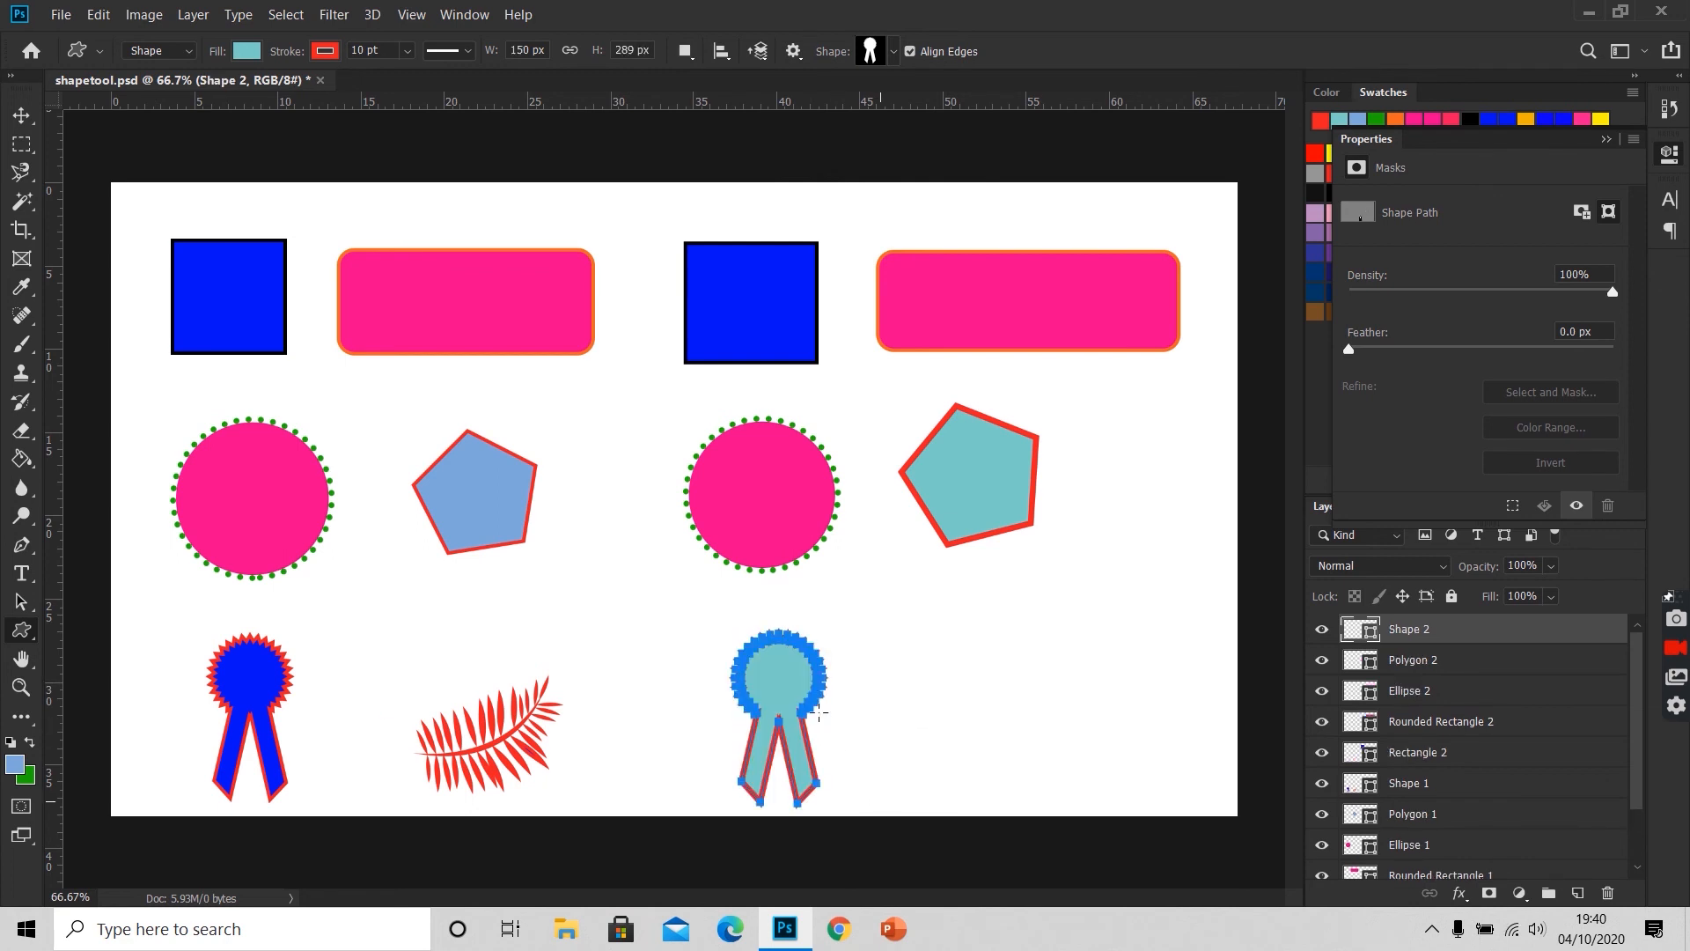
Step: Fill the new award ribbon with blue and deselect its path
click(247, 51)
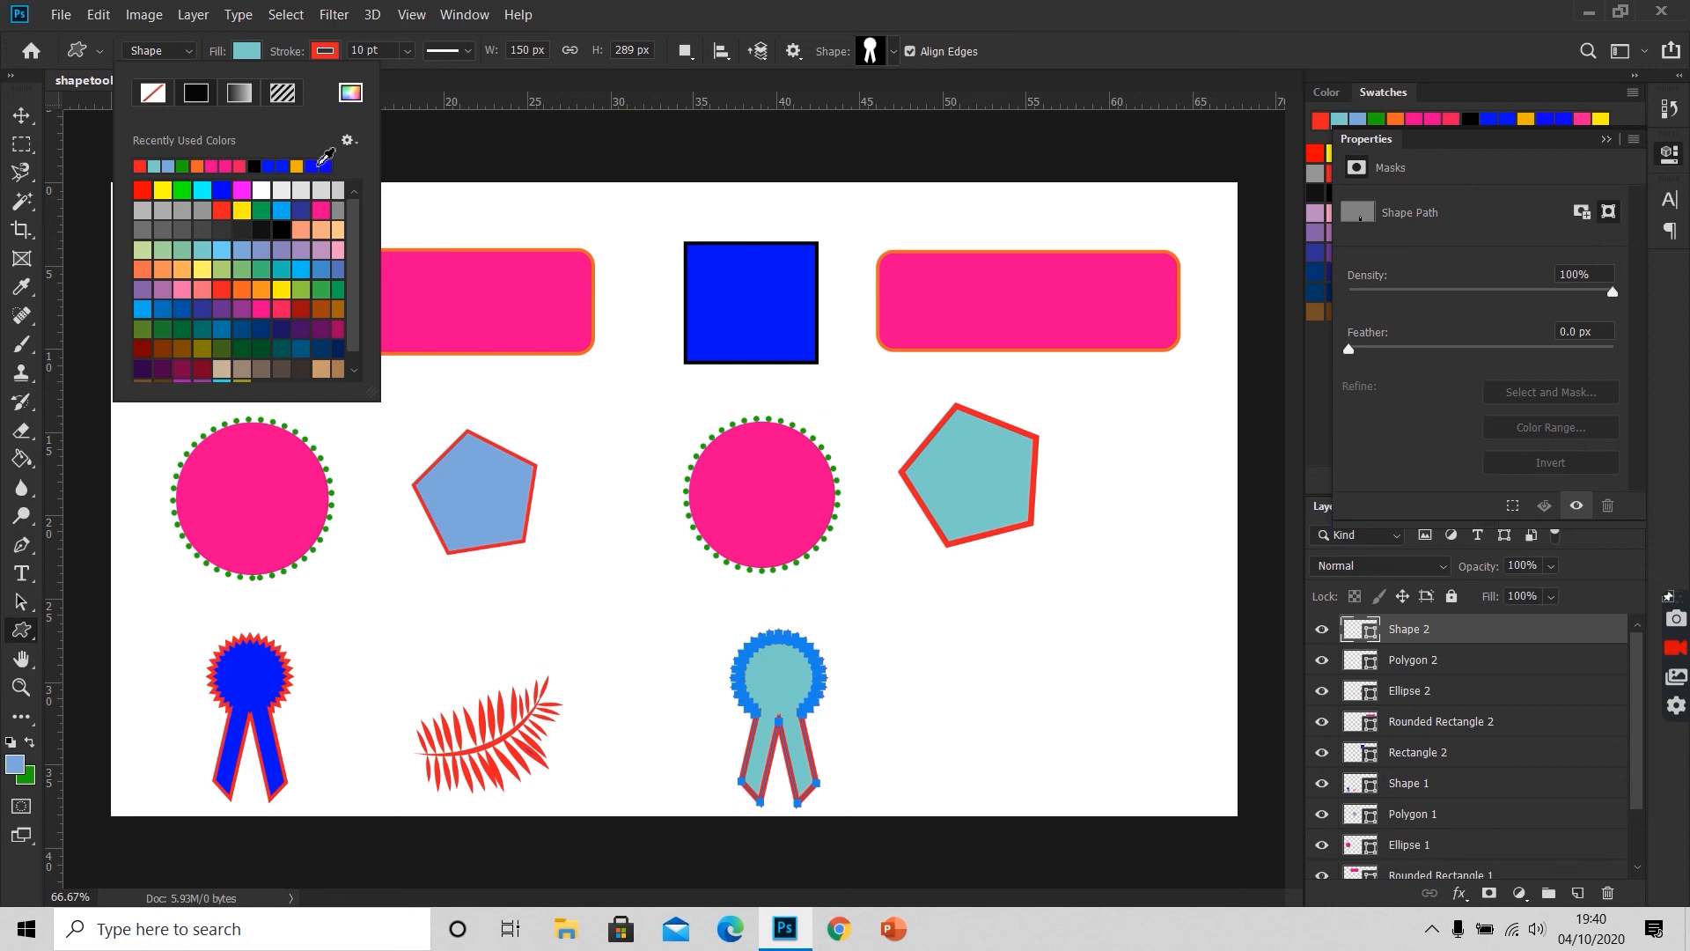
click(321, 165)
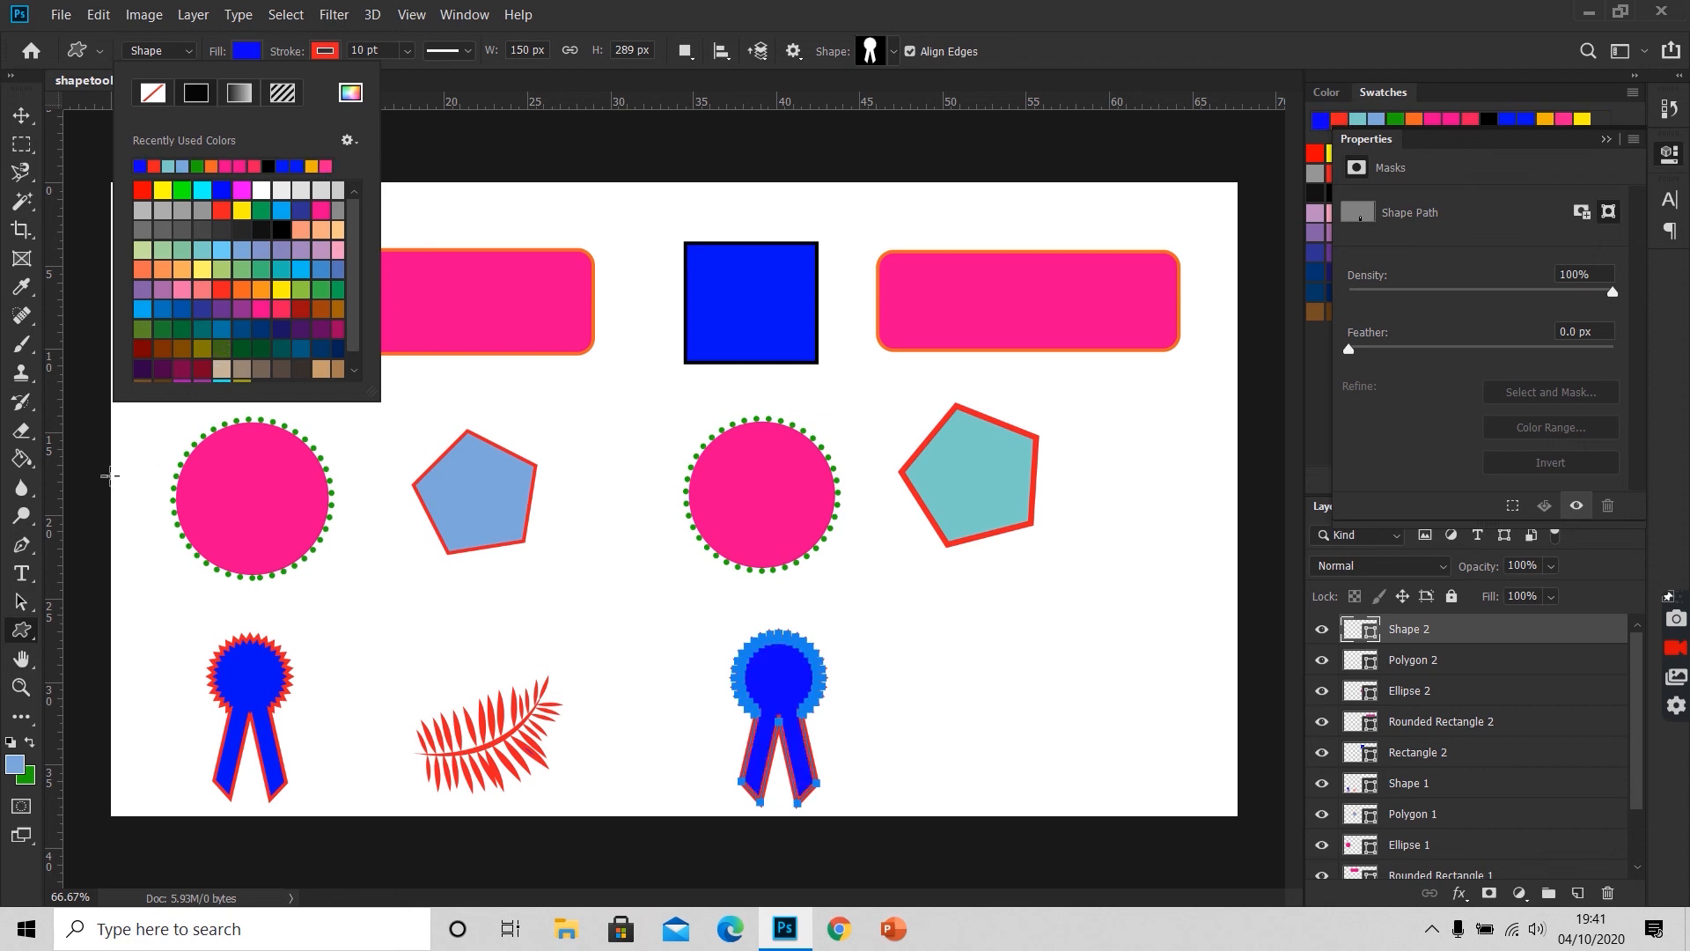
click(81, 470)
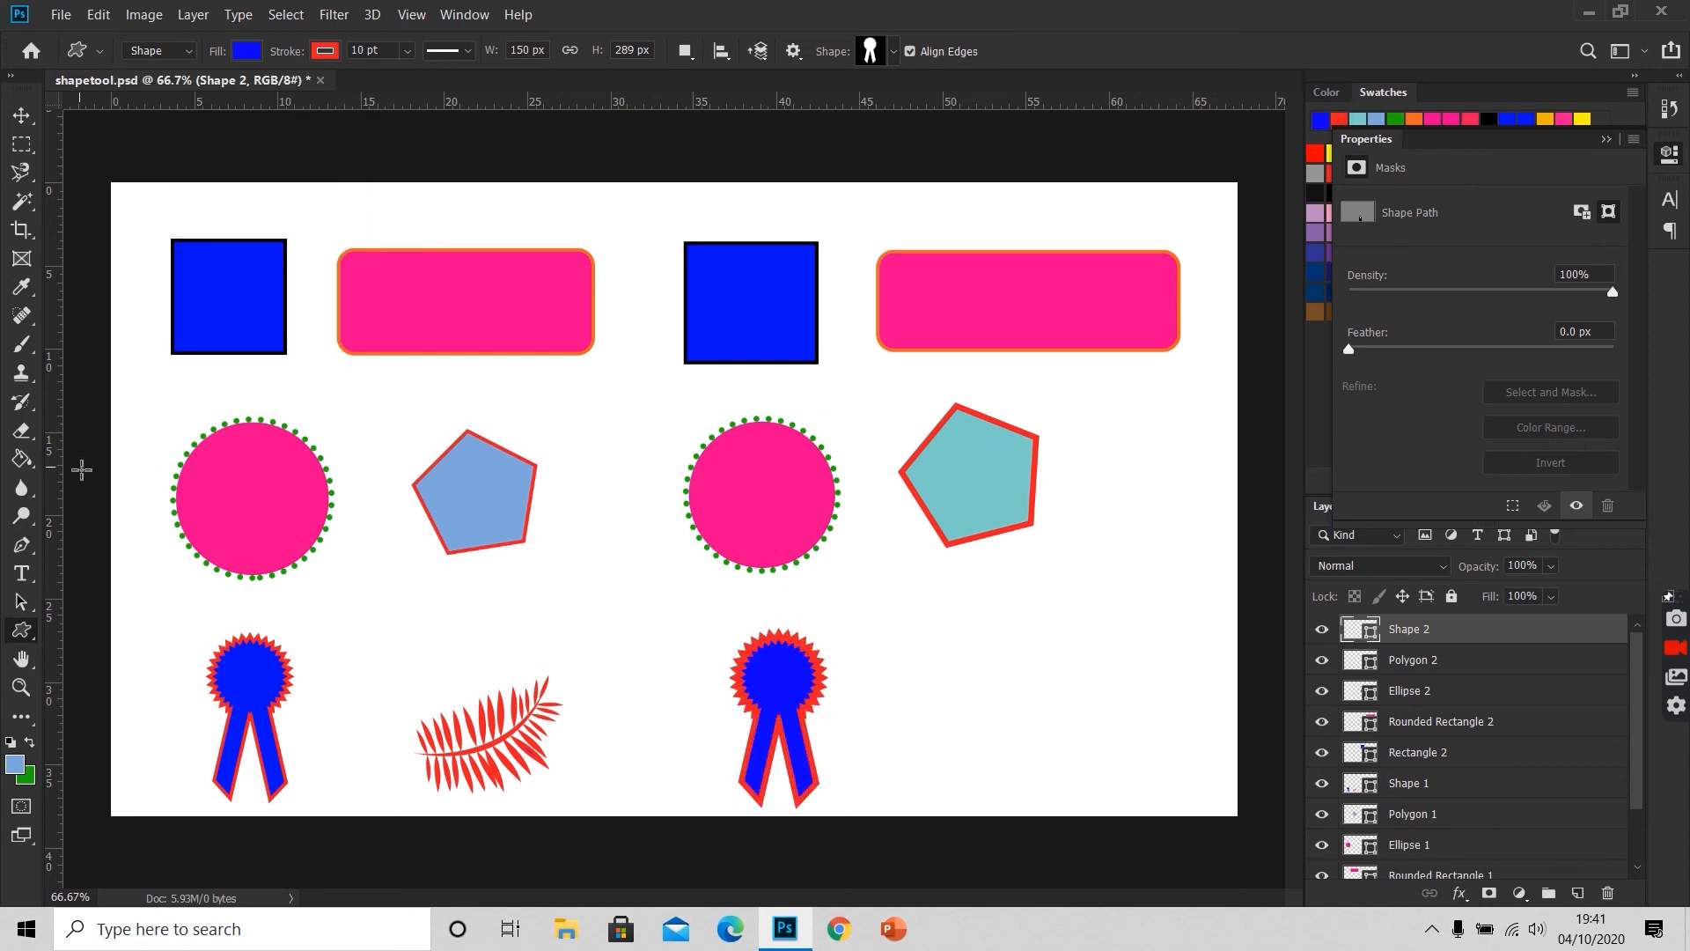
Step: Draw the butterfly custom shape, about 285 × 250 px, beside the new award ribbon and deselect its path
click(891, 55)
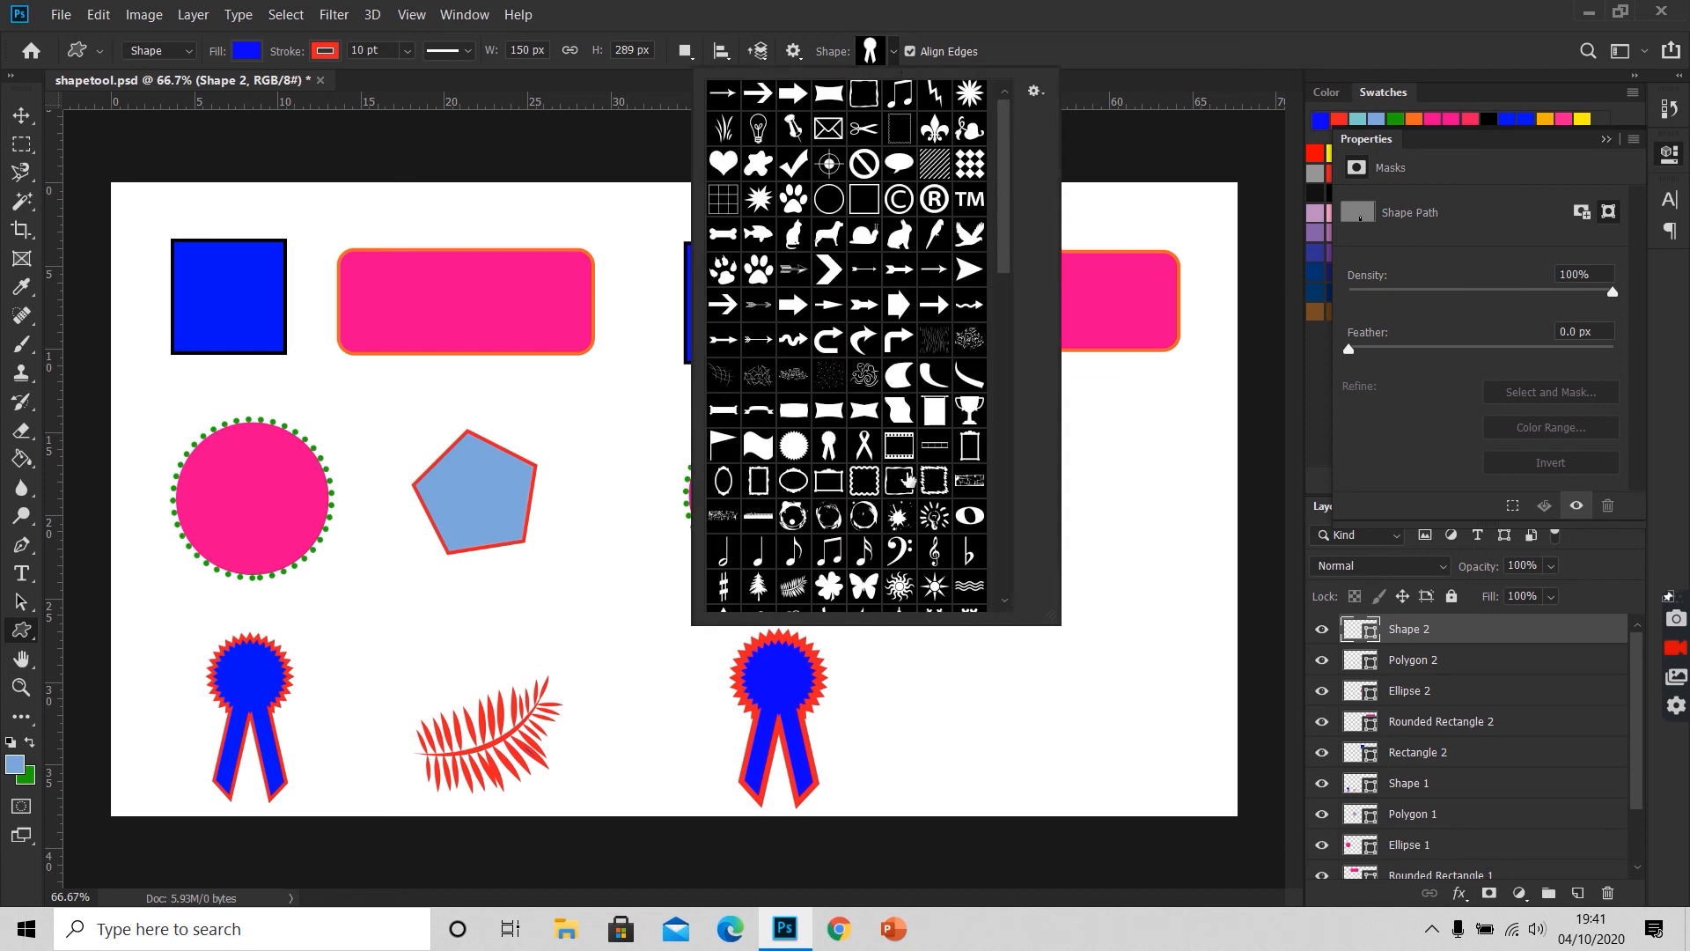
click(869, 586)
click(869, 585)
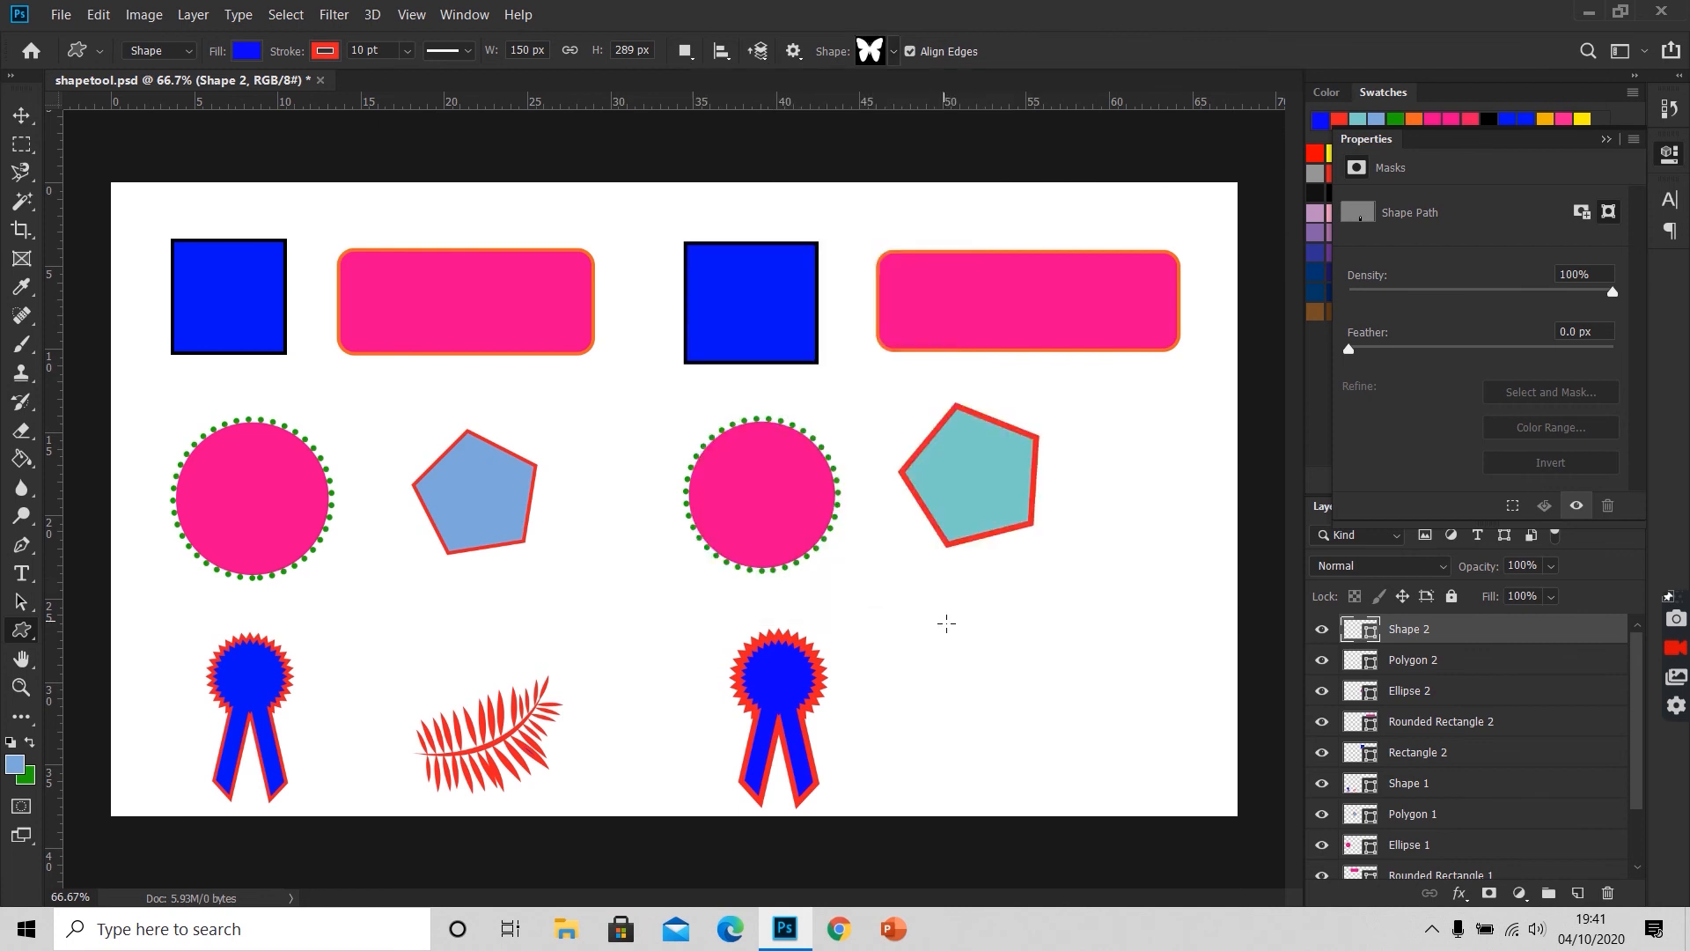
drag(947, 623, 1127, 767)
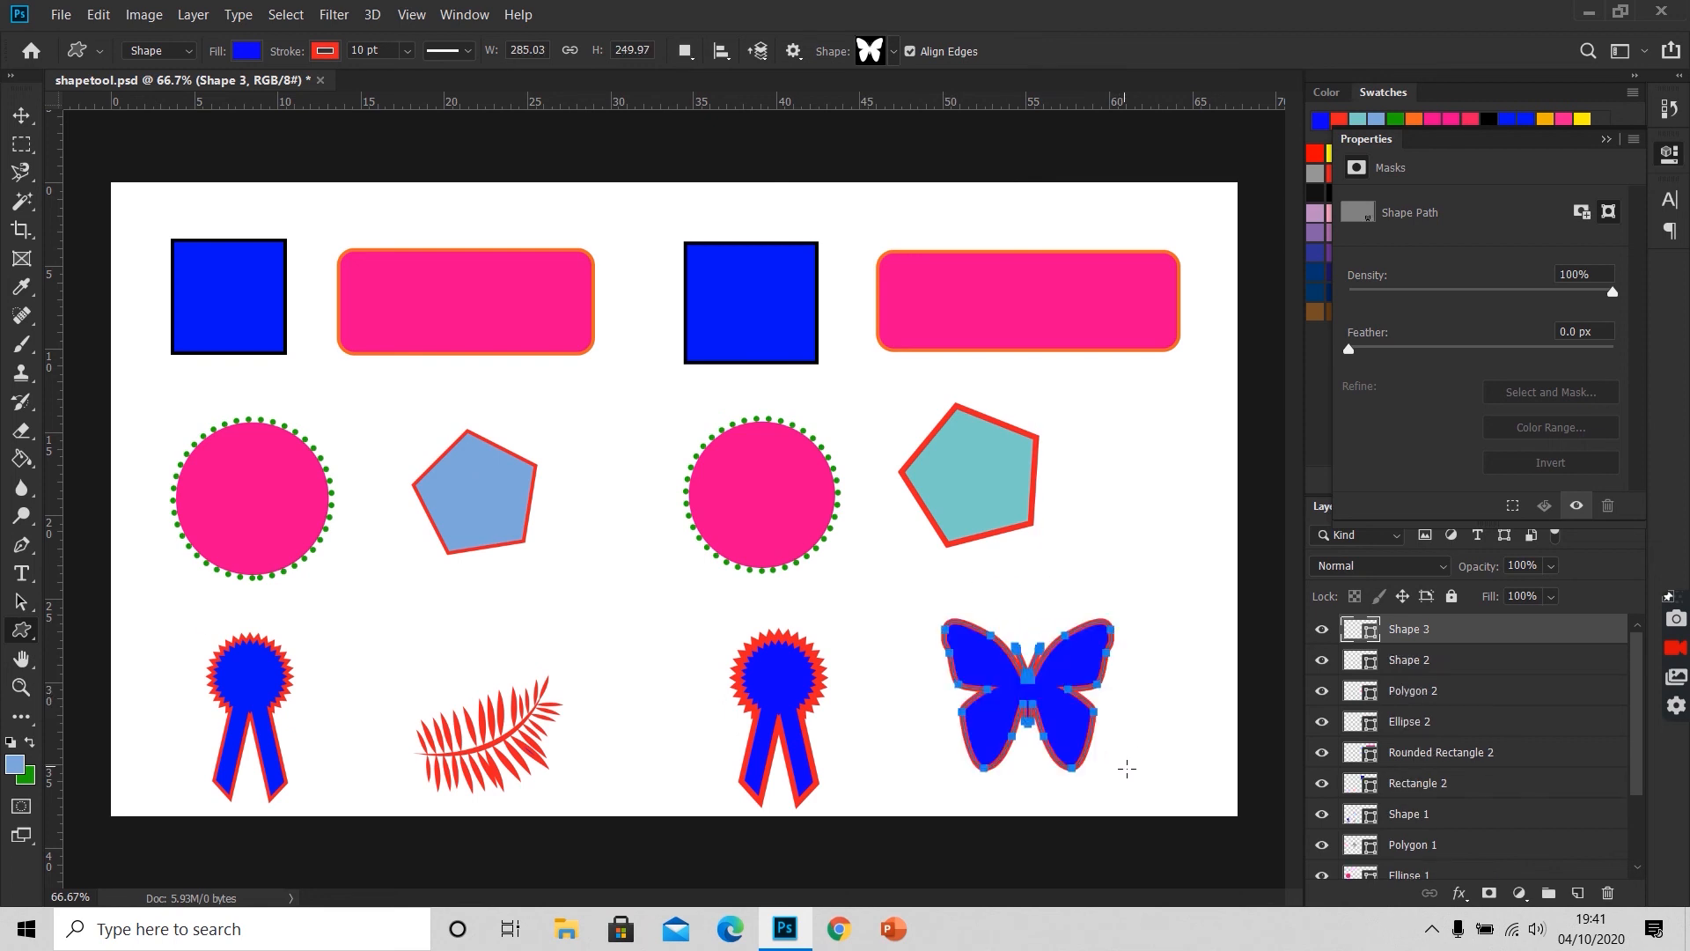
key(Return)
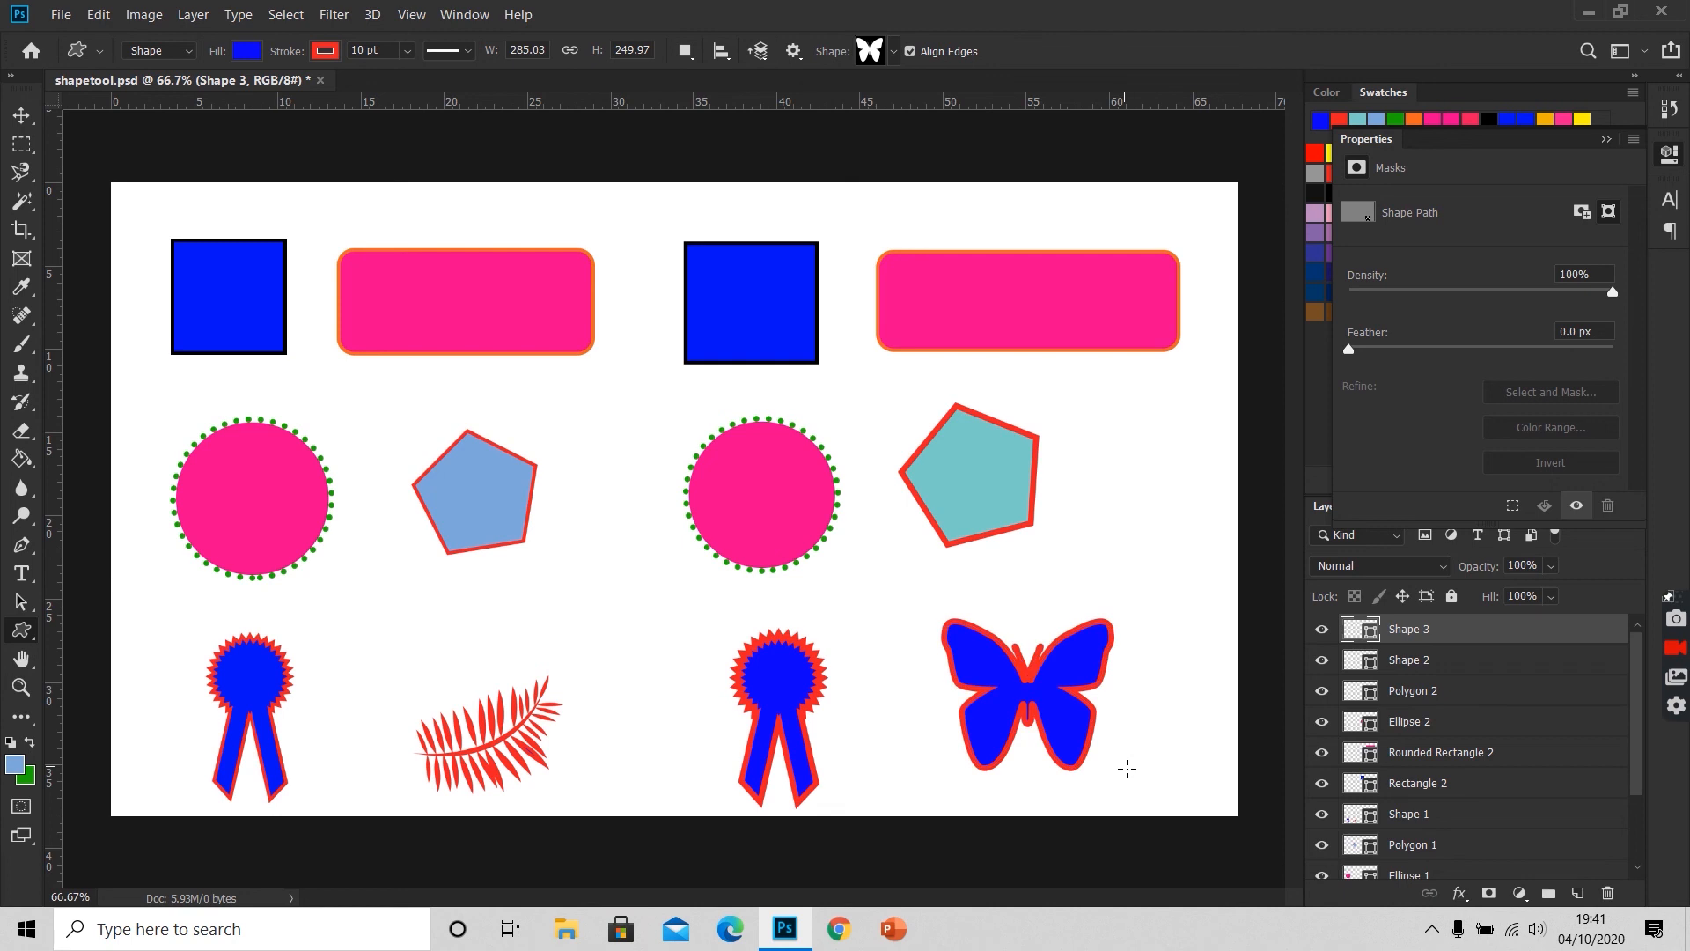